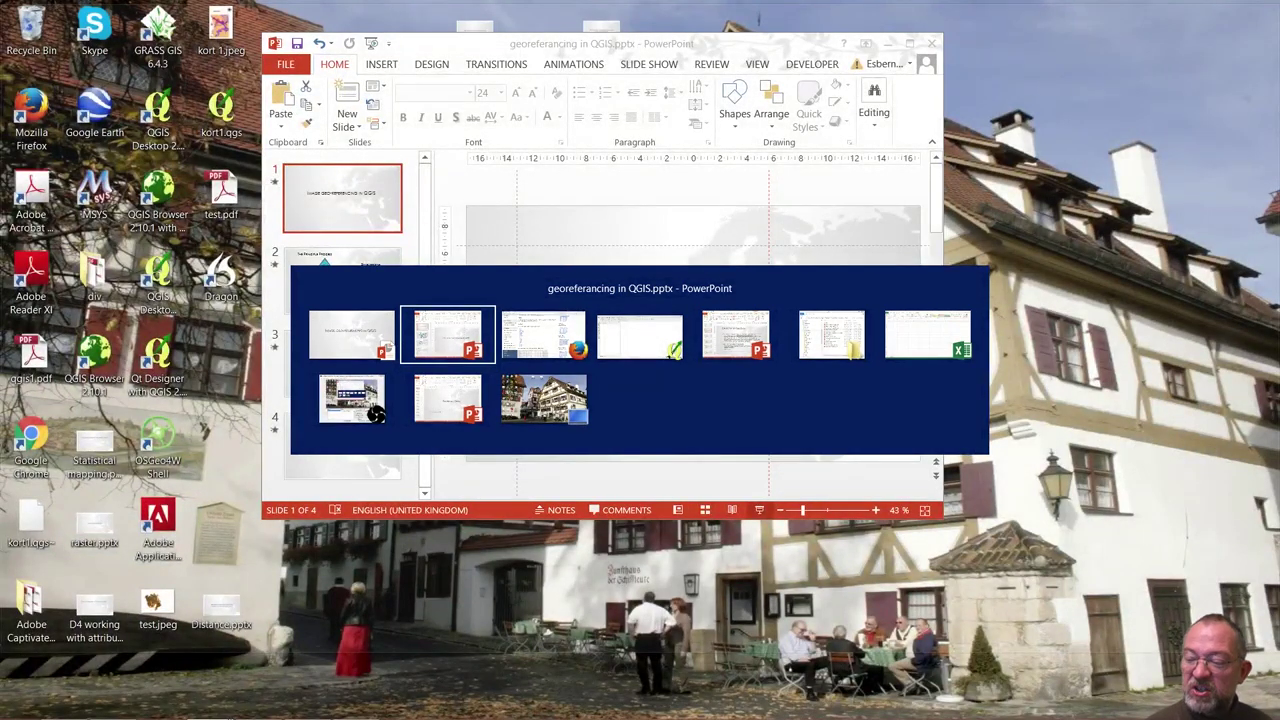
- In Firefox, load hkpn.gst.dk (Historiske kort på Nettet) from the 'hk' address suggestion
key("alt+Tab")
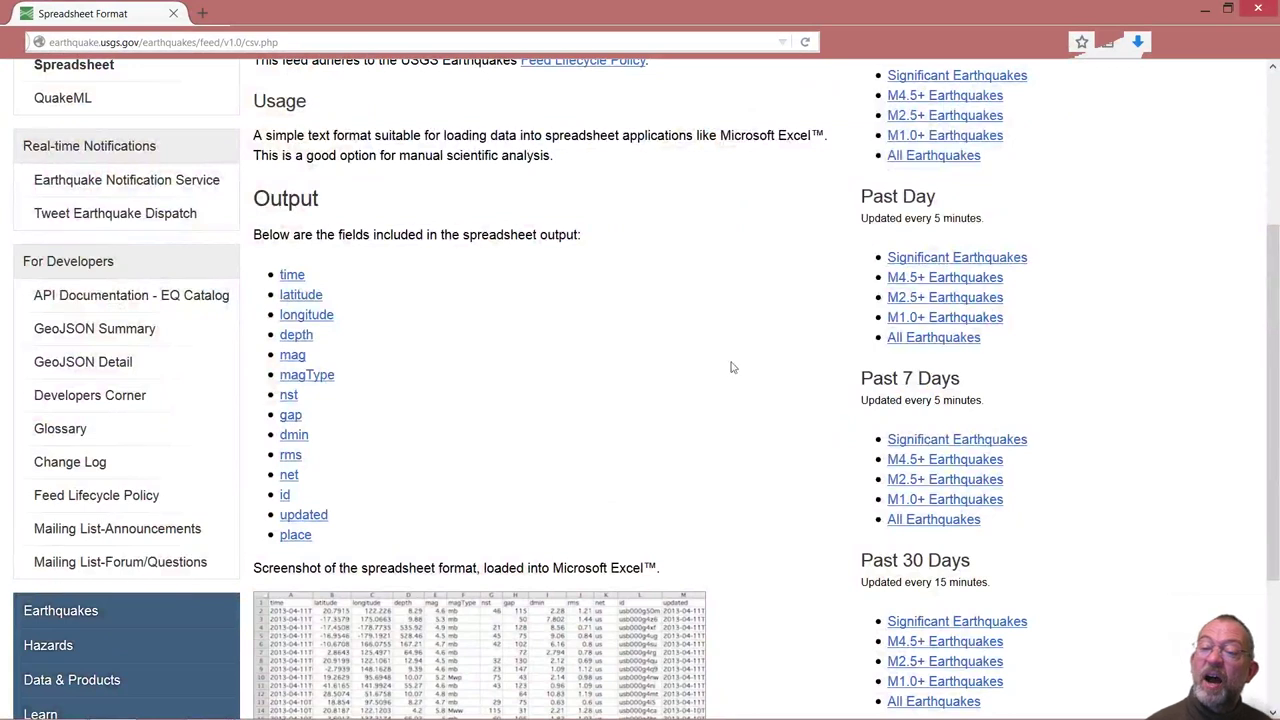
left_click(413, 40)
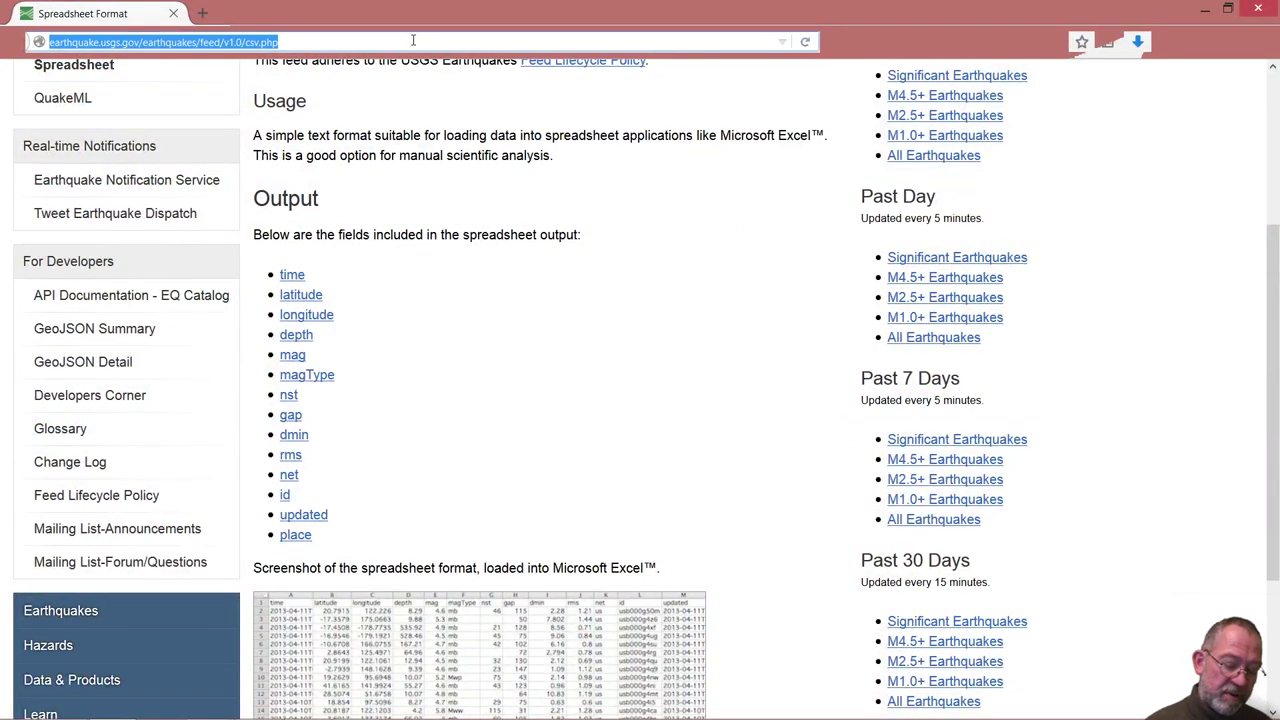
type("h")
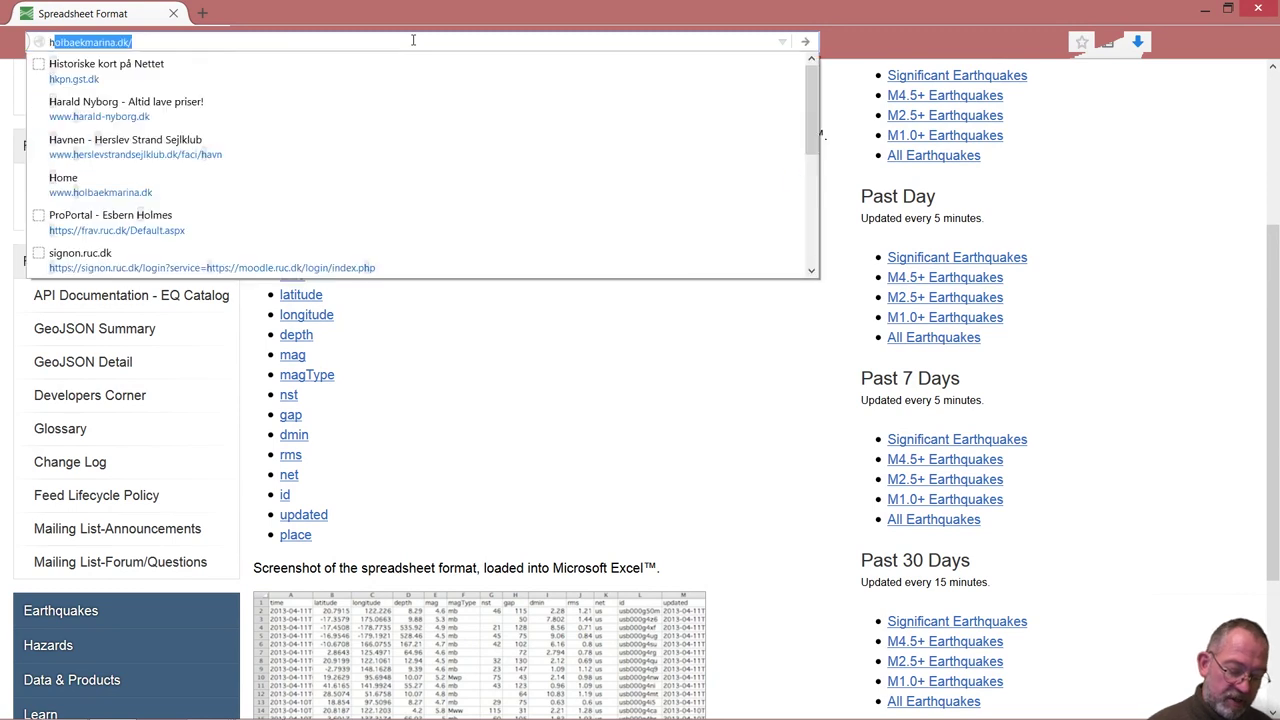
type("k")
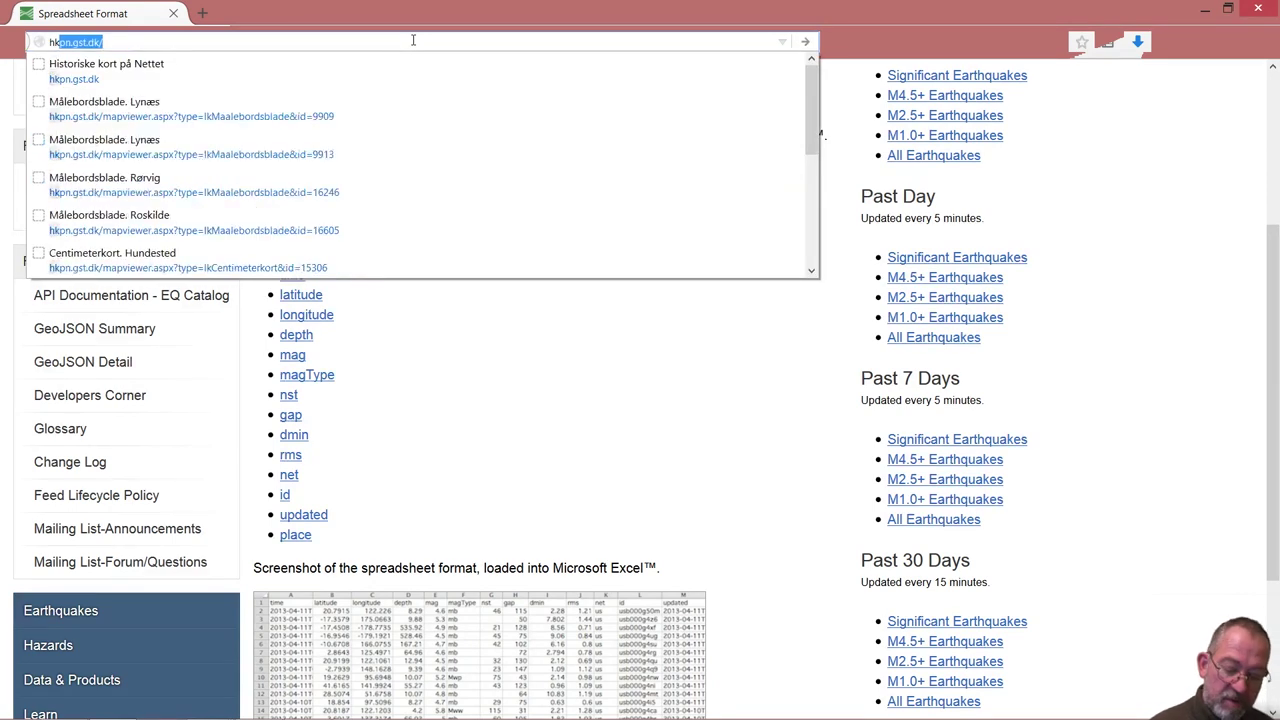
left_click(298, 63)
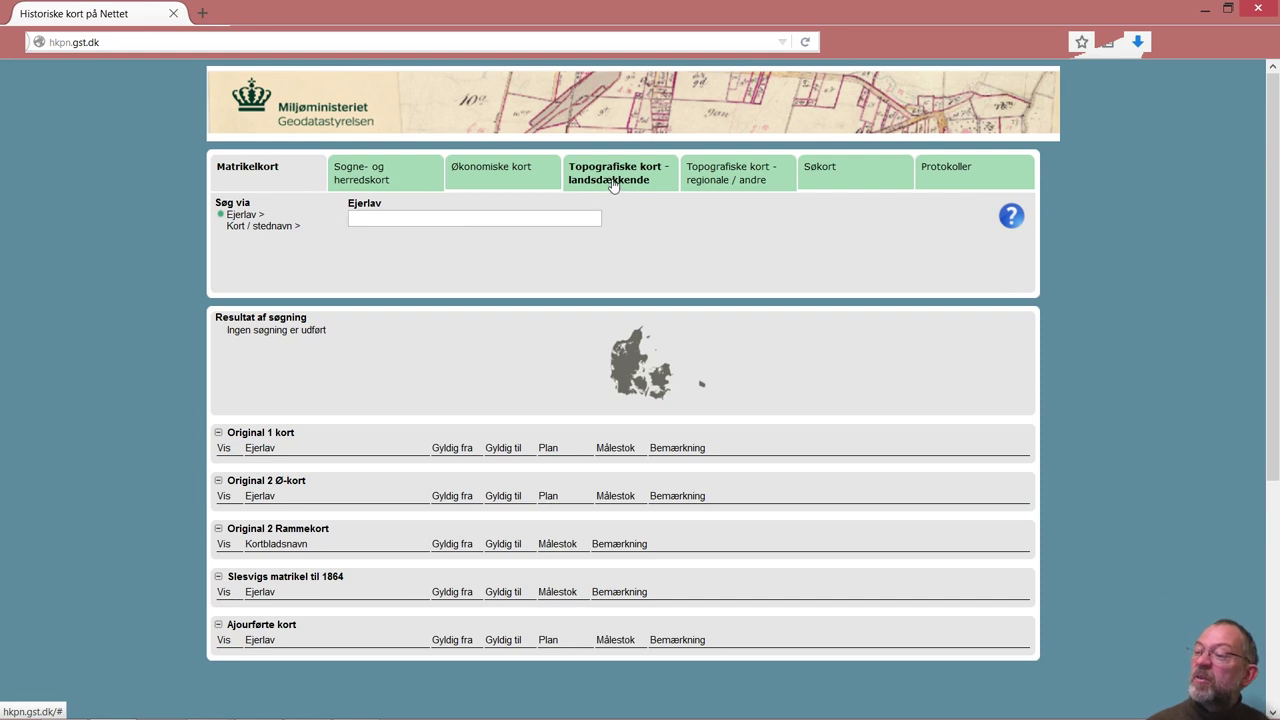
- Start a map-location search under Topografiske kort - landsdækkende
left_click(615, 183)
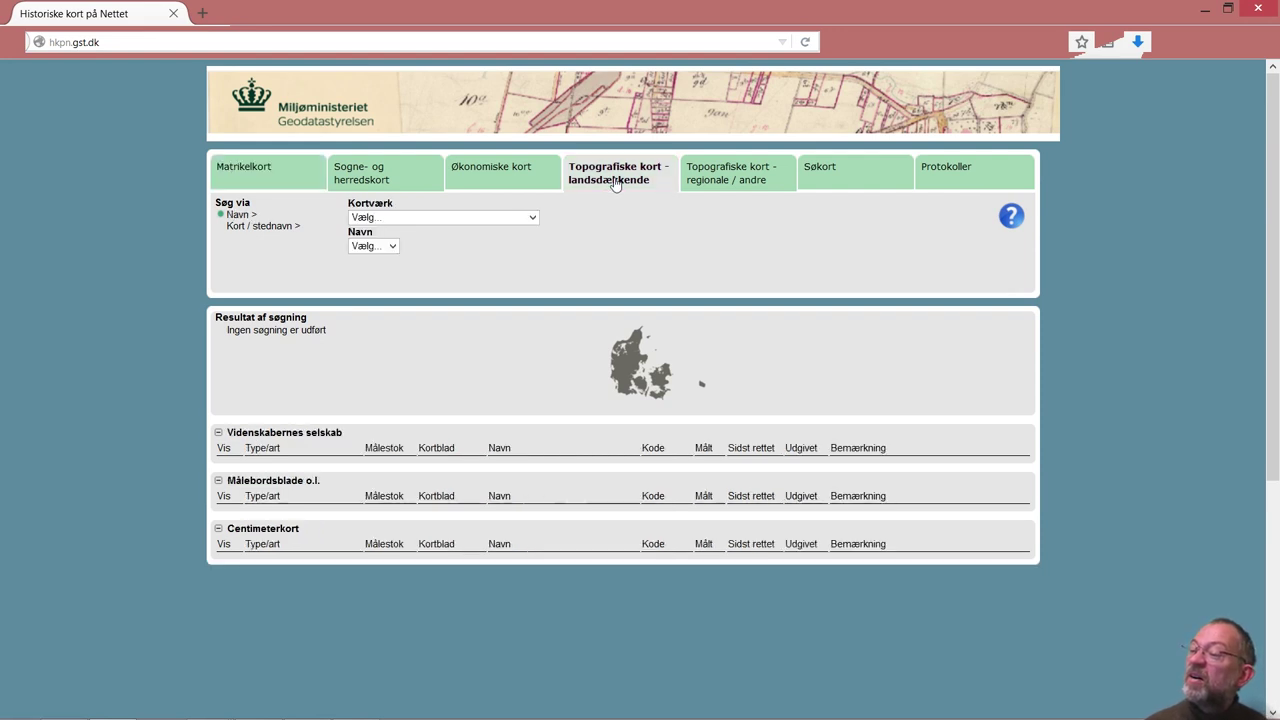
left_click(265, 228)
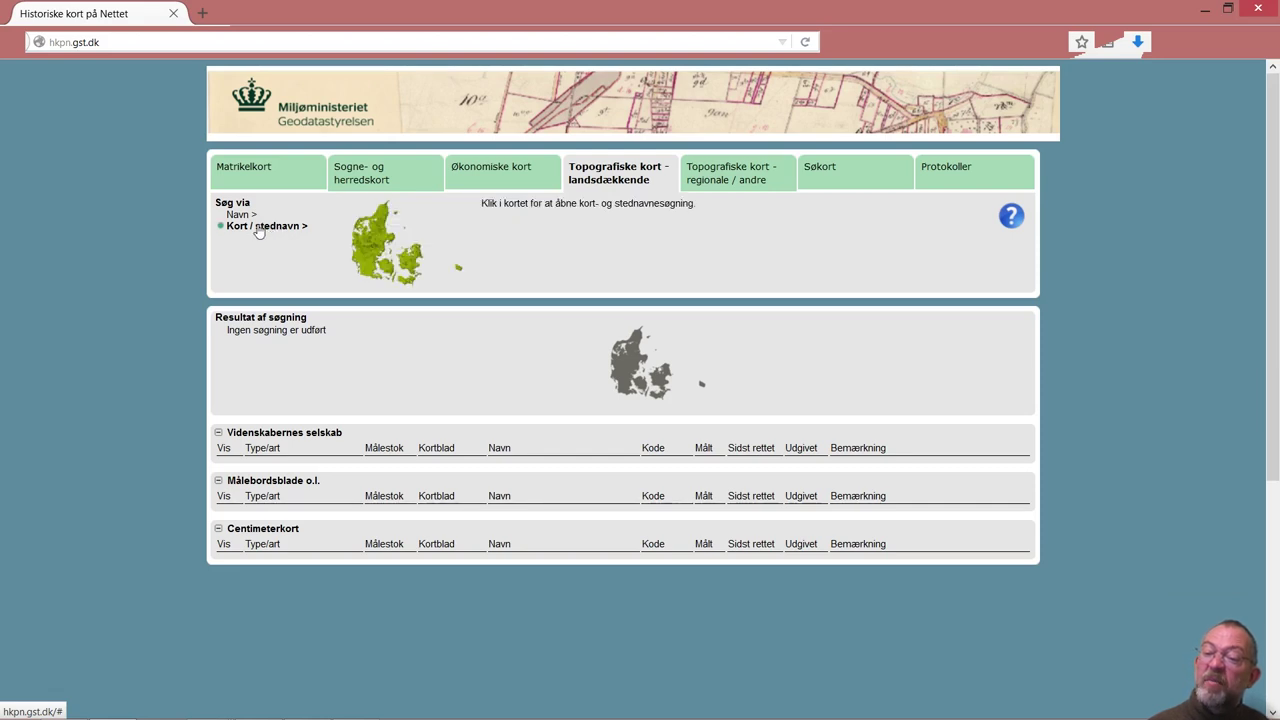
left_click(415, 258)
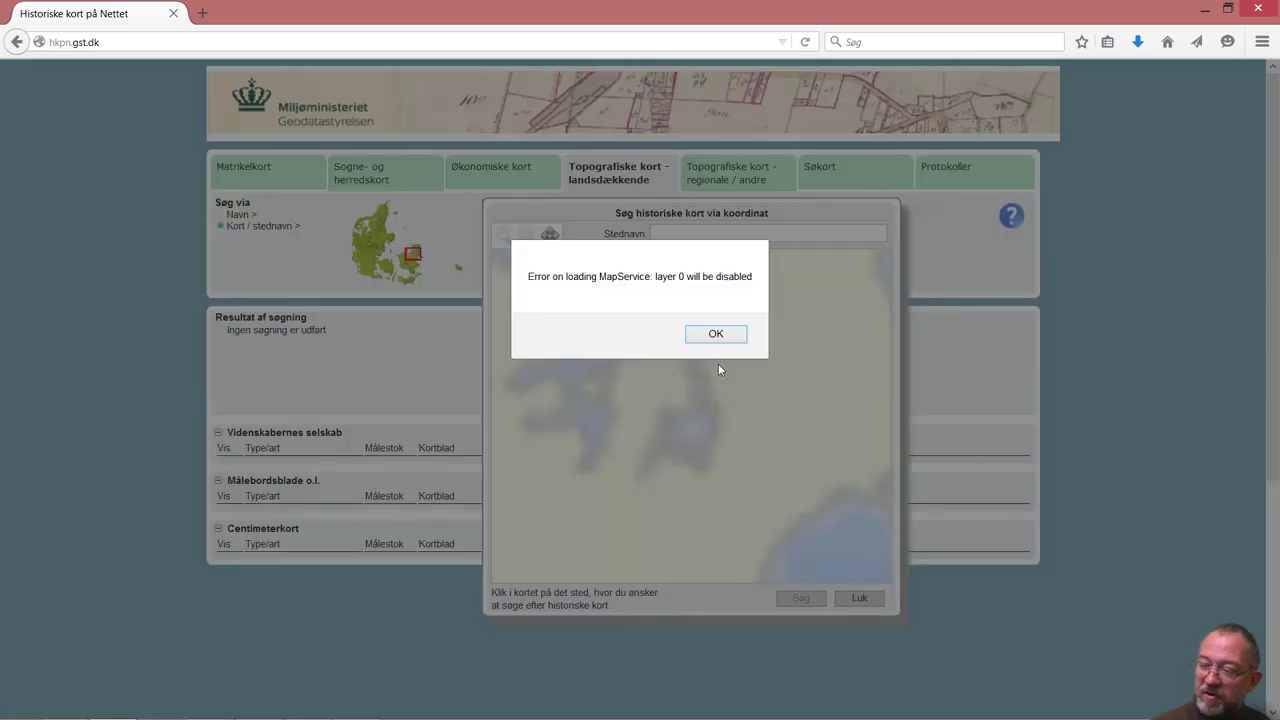
- Dismiss the map service error, then mark a point at Roskilde and run the search
left_click(718, 336)
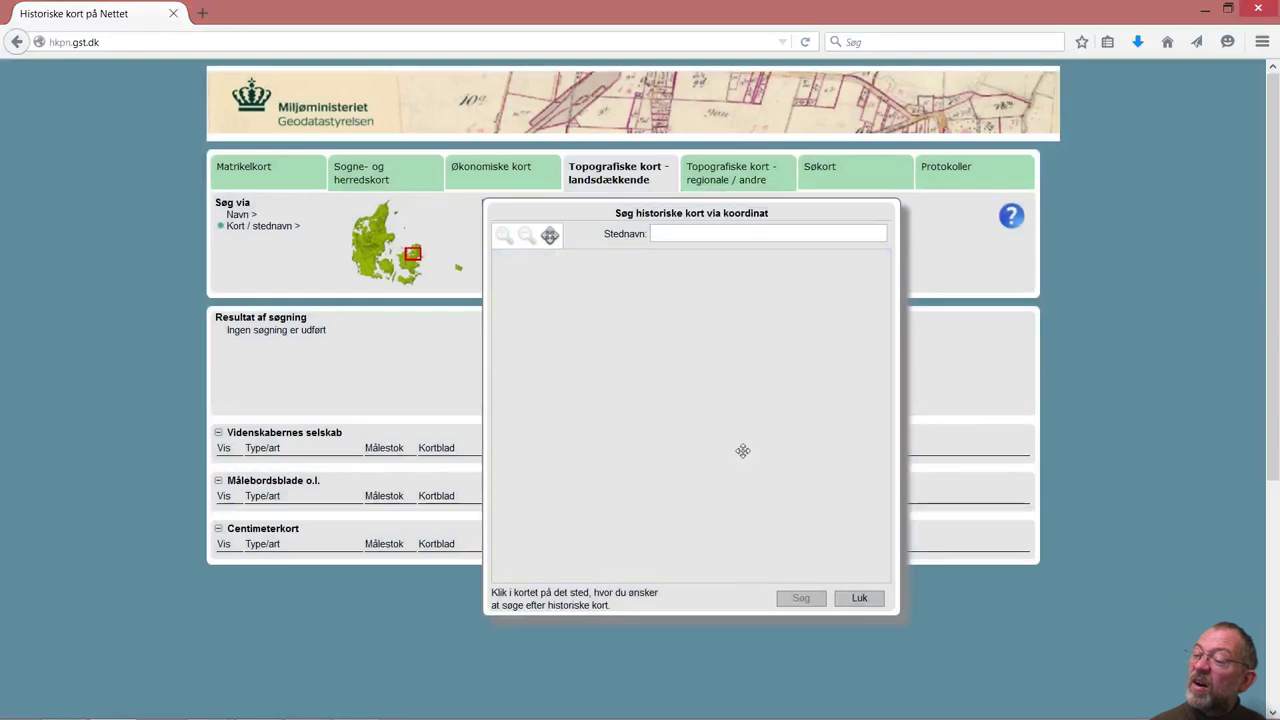
left_click(859, 598)
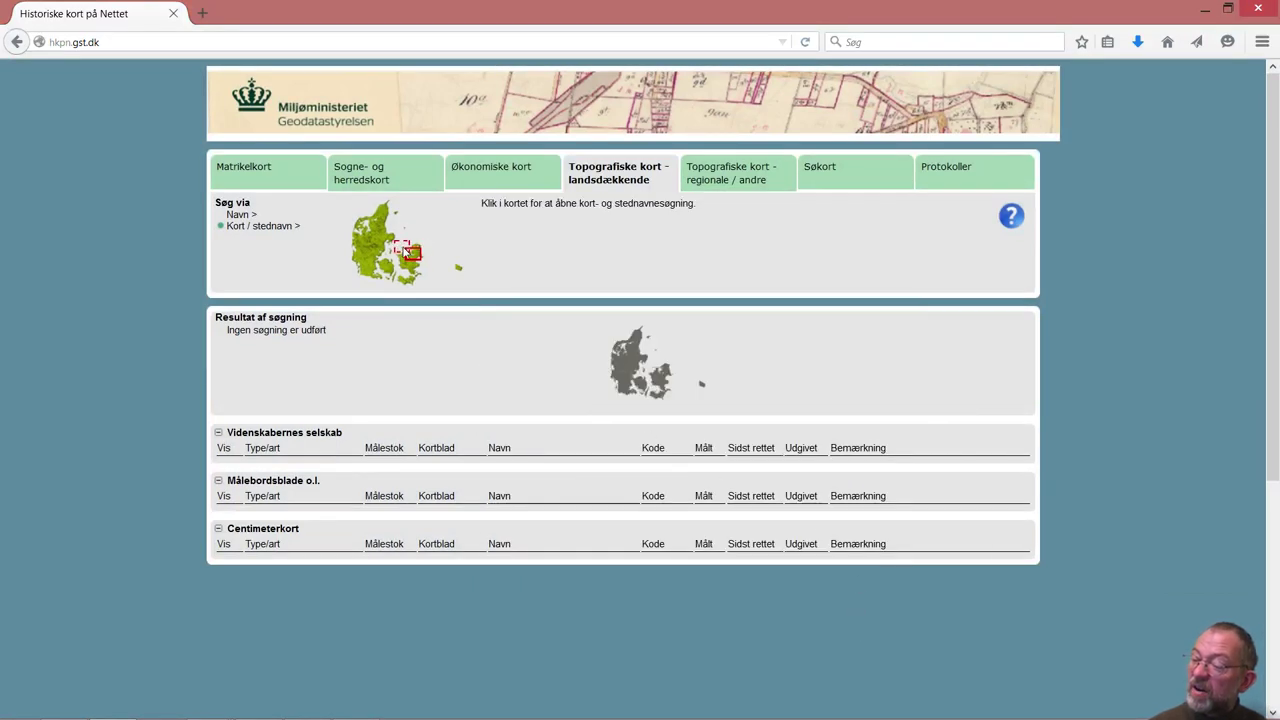
left_click(408, 251)
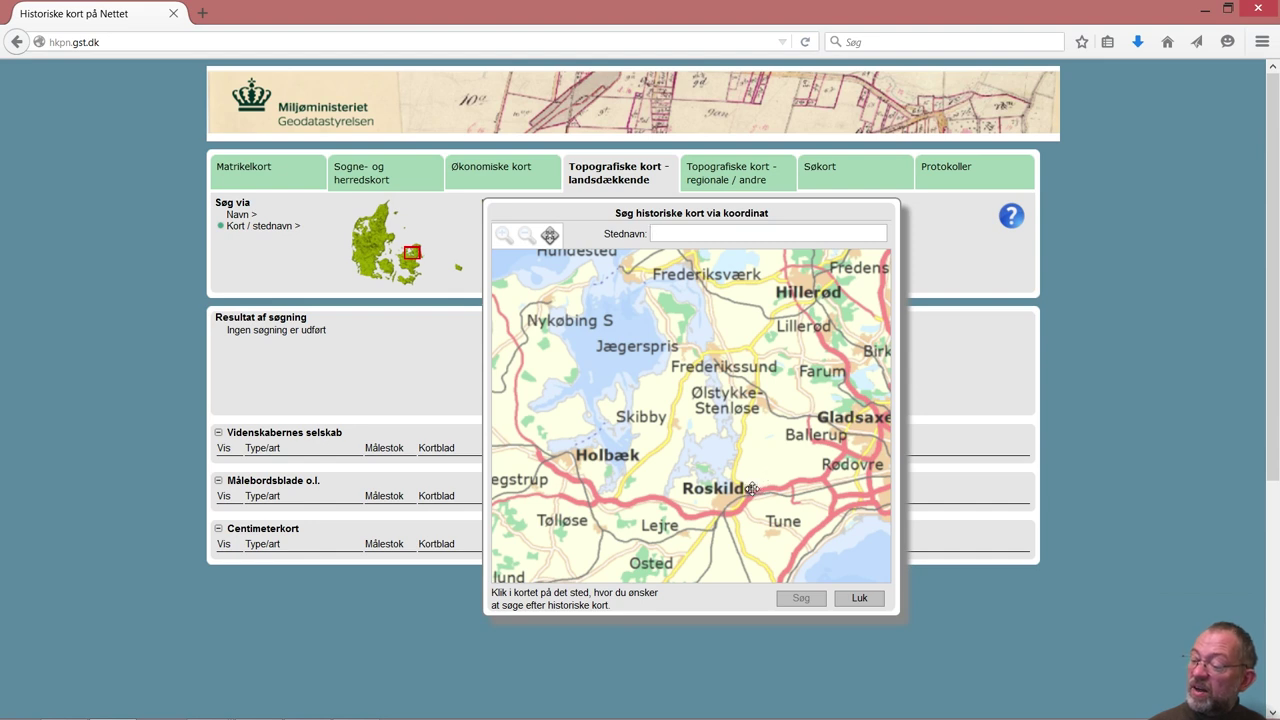
left_click(757, 487)
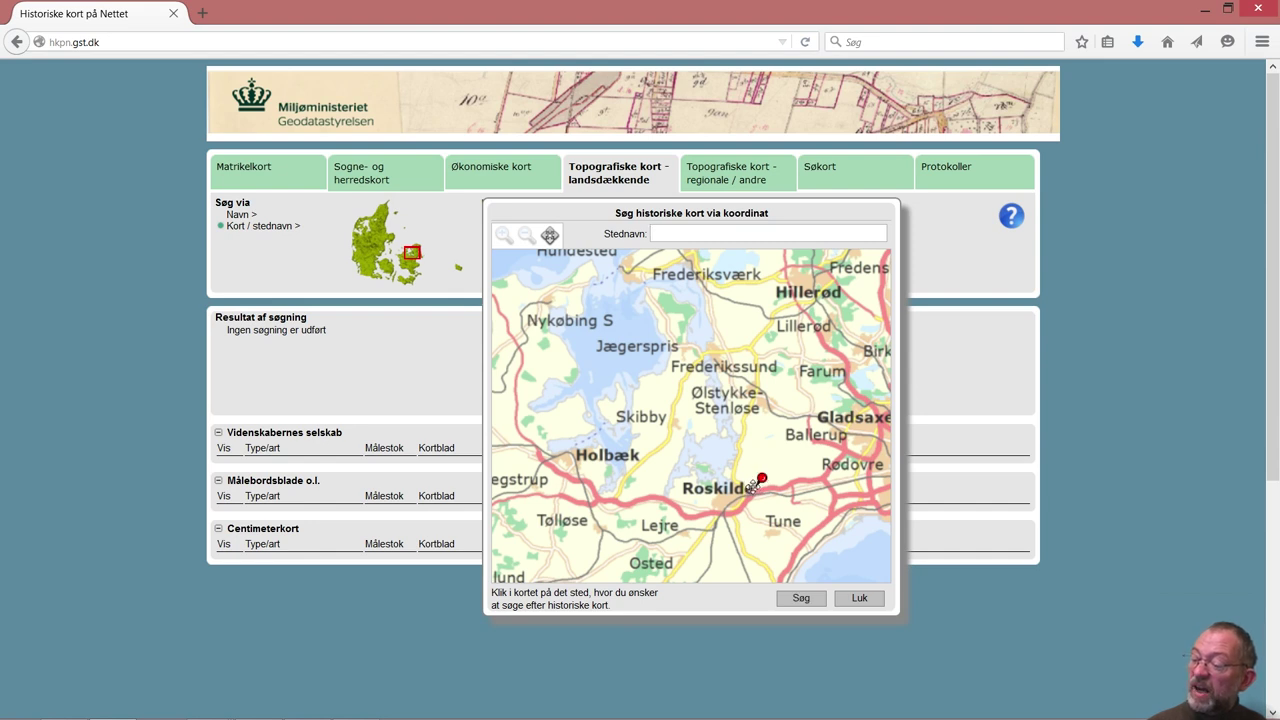
left_click(799, 597)
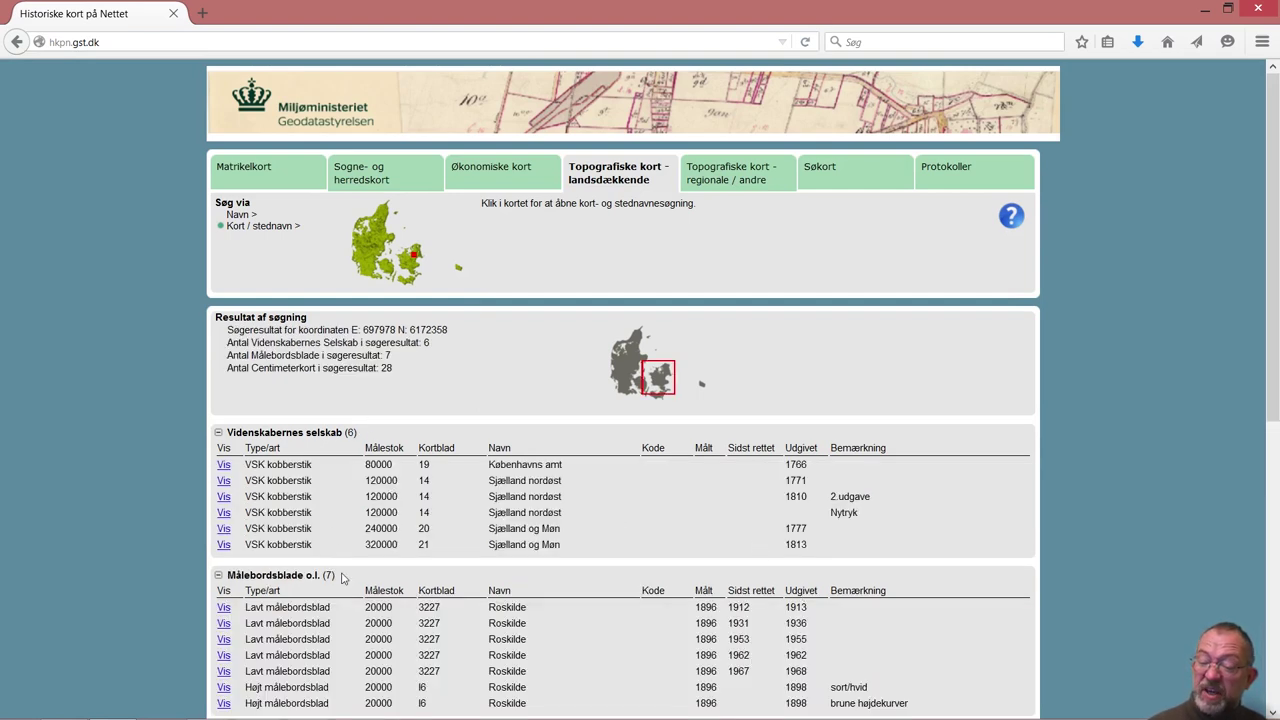
- Download a whole Roskilde Målebordsblad as JPG (mpn_landkort_16604.zip), close its viewer and check downloads
scroll(340, 577, "down", 3)
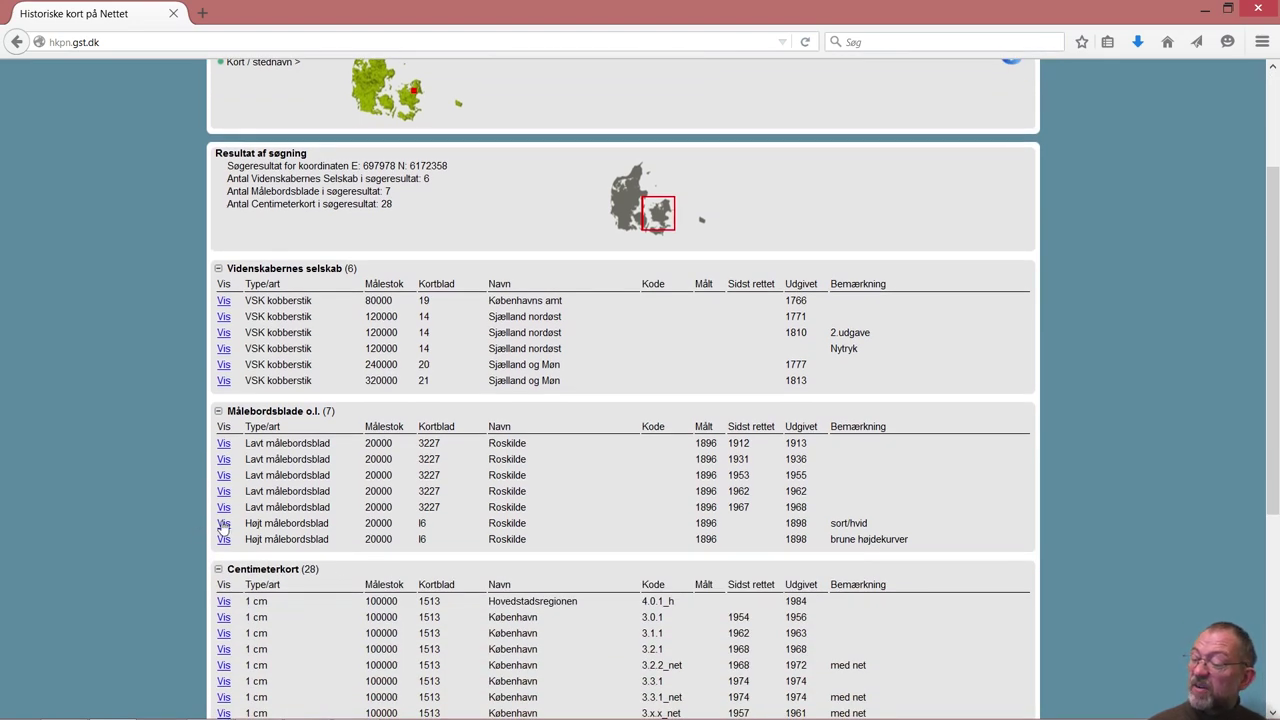
left_click(223, 525)
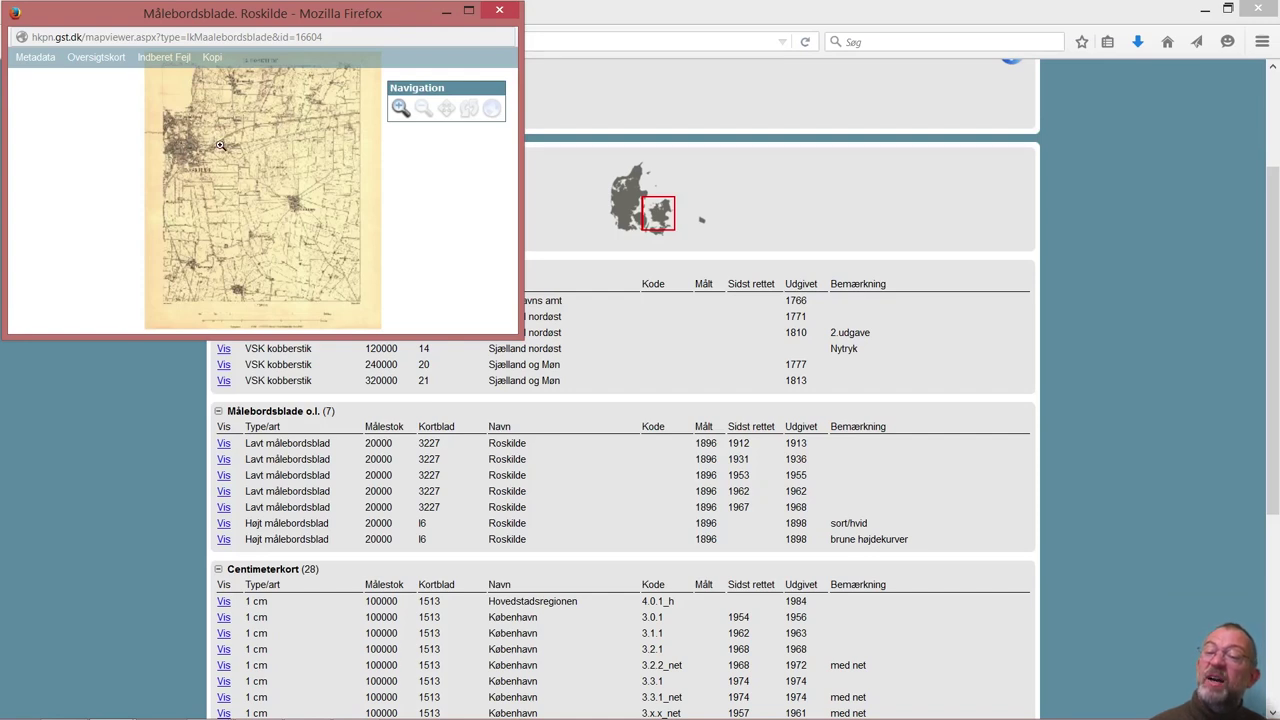
left_click(210, 58)
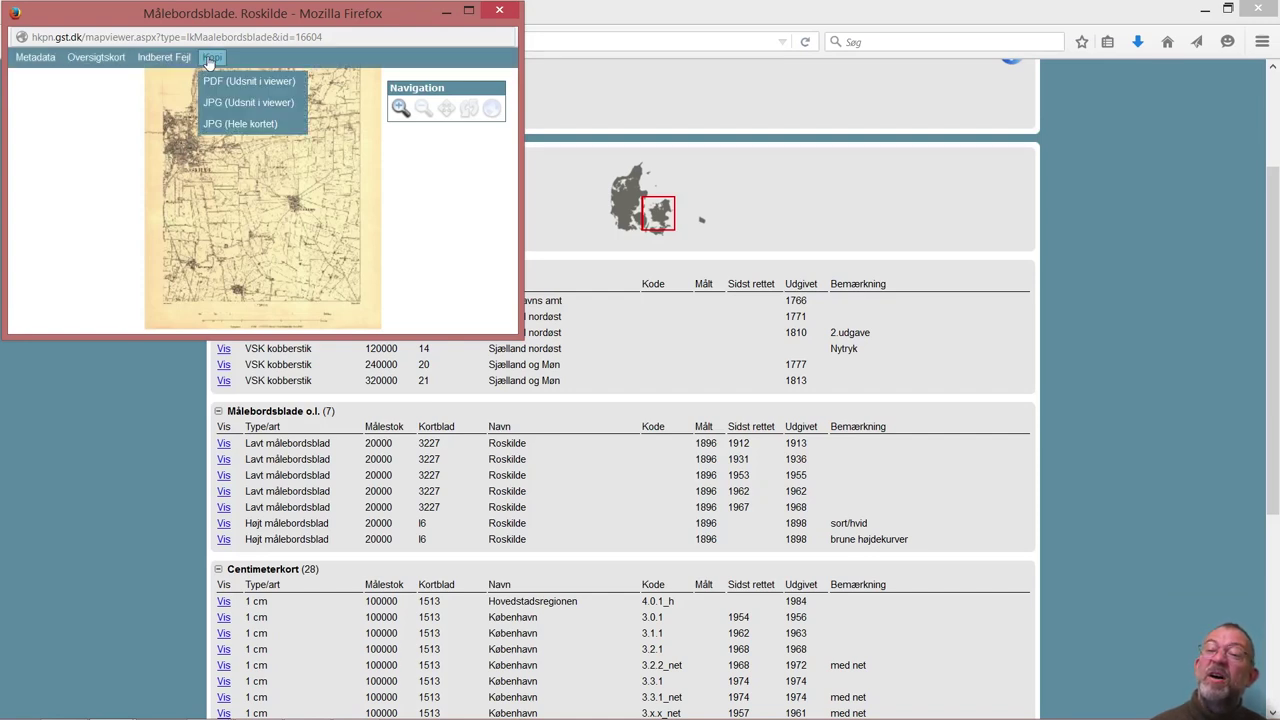
left_click(230, 123)
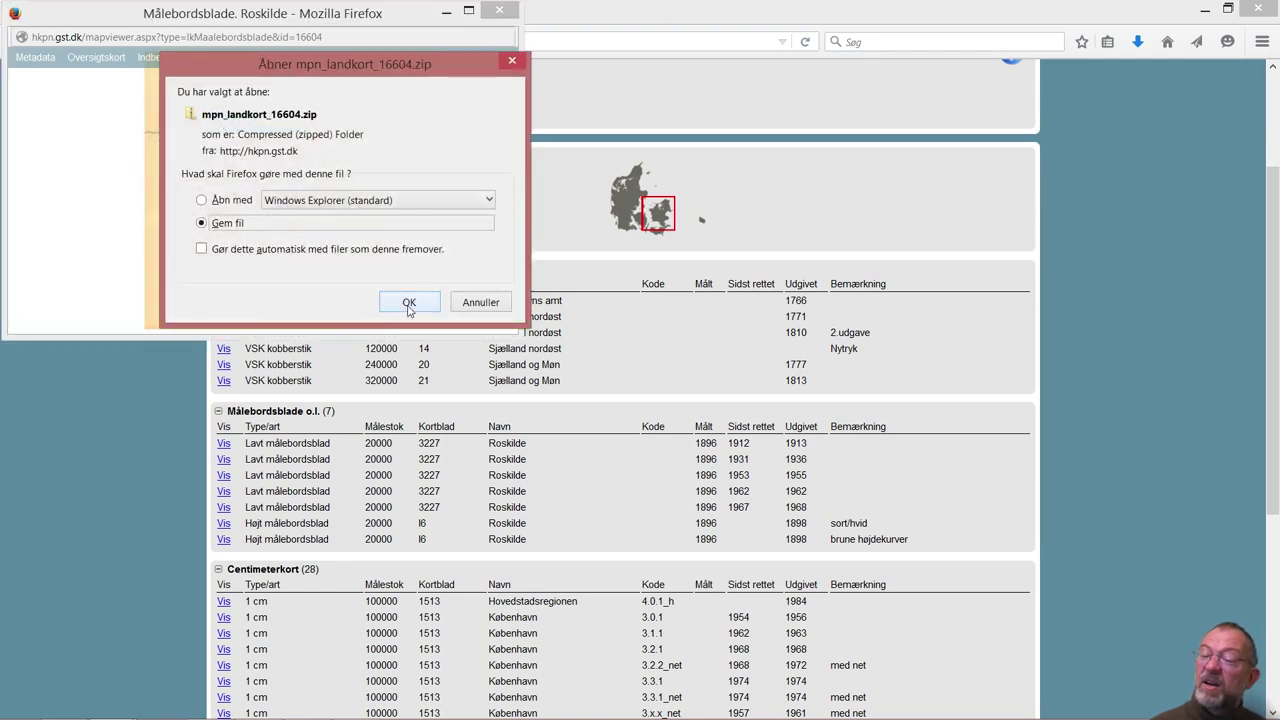
left_click(409, 303)
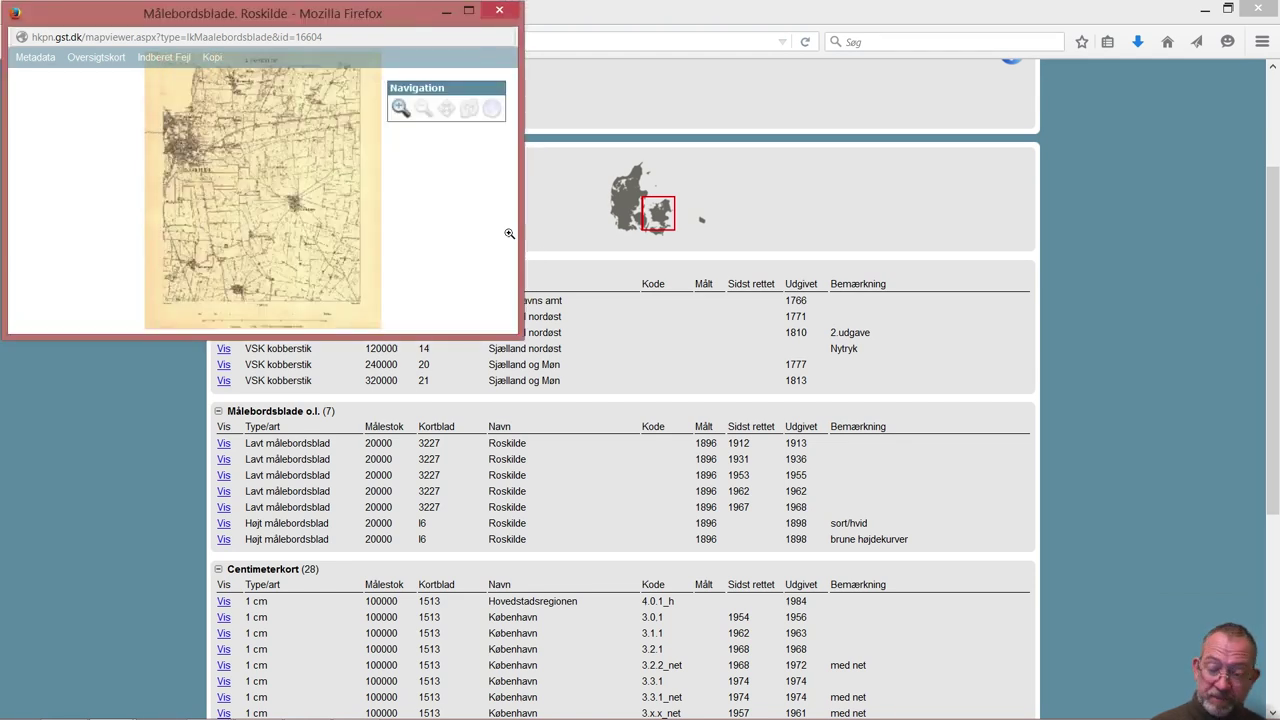
left_click(499, 10)
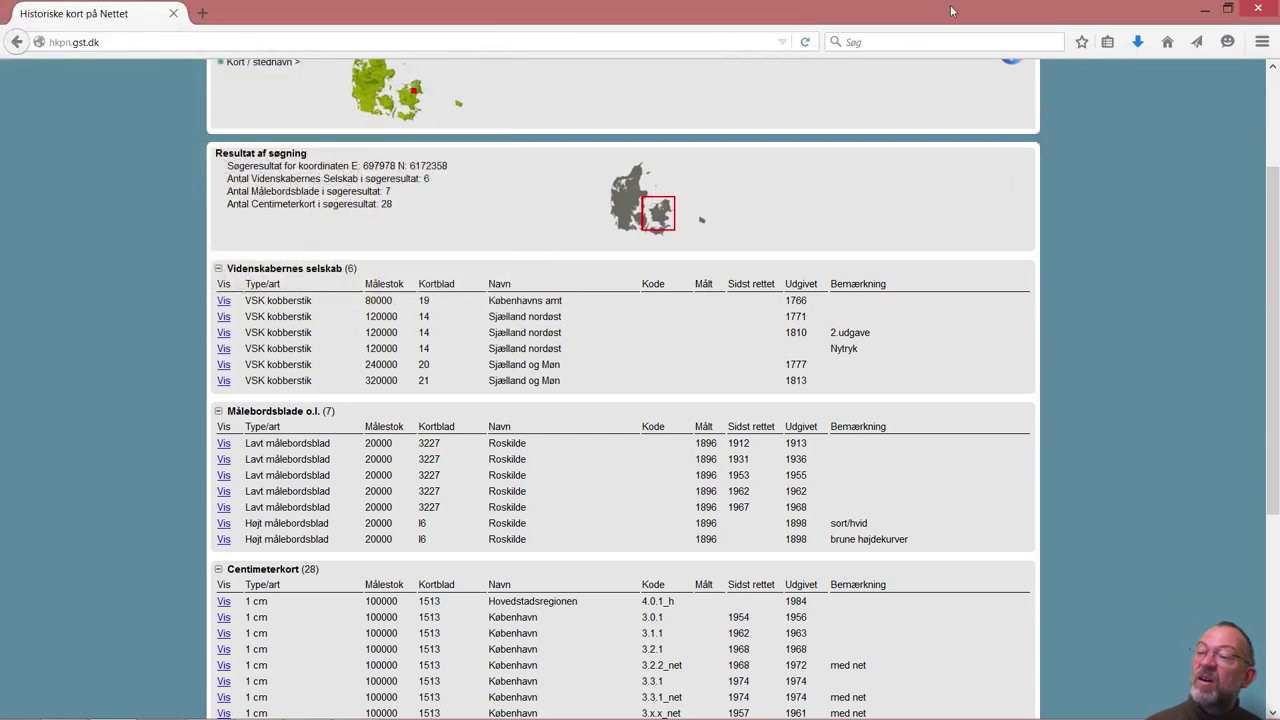
left_click(1138, 40)
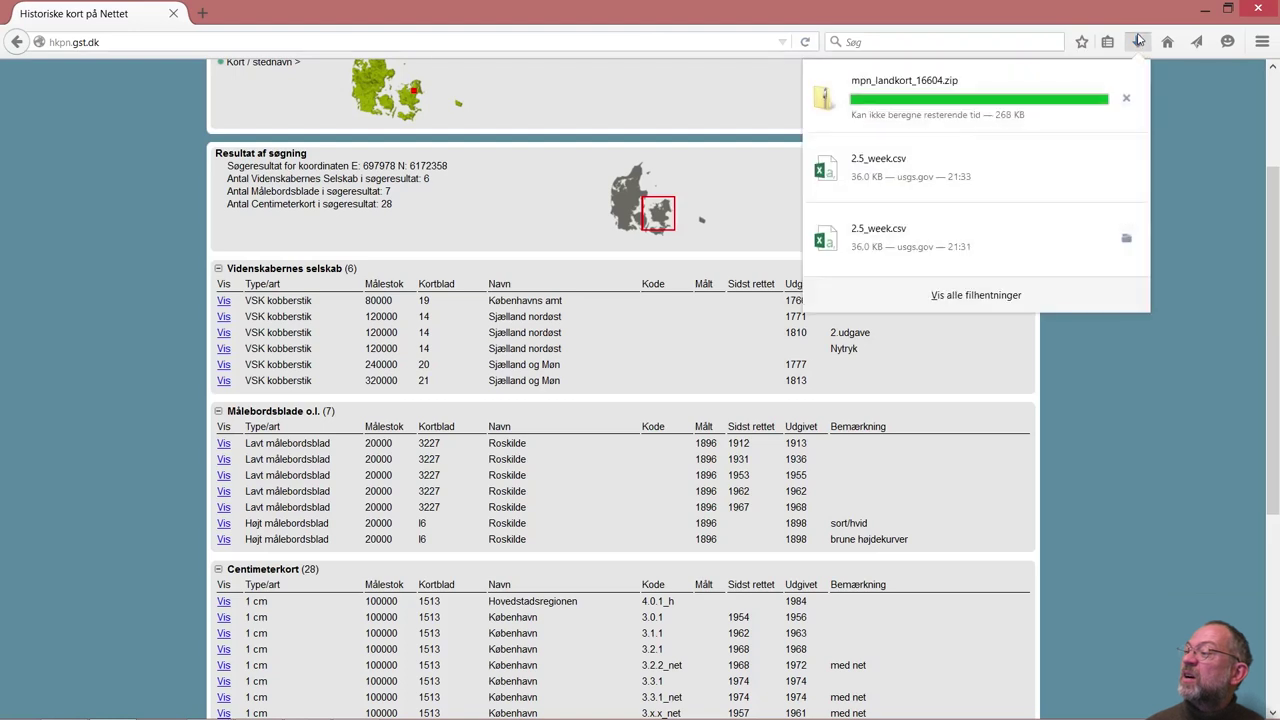
- Close the downloads list and return to QGIS with railway and road layers over DTK/4cm
left_click(1104, 6)
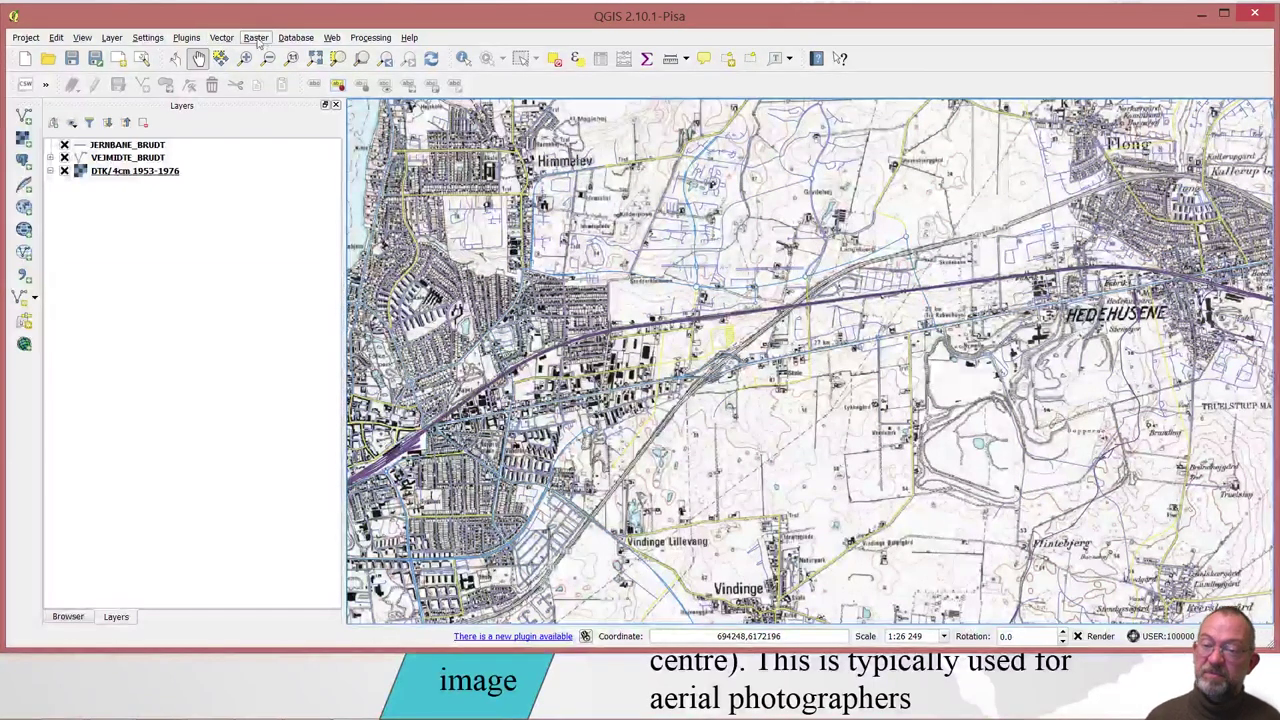
- Launch the Georeferencer from the Raster menu and move its window aside
left_click(256, 38)
mouse_move(268, 87)
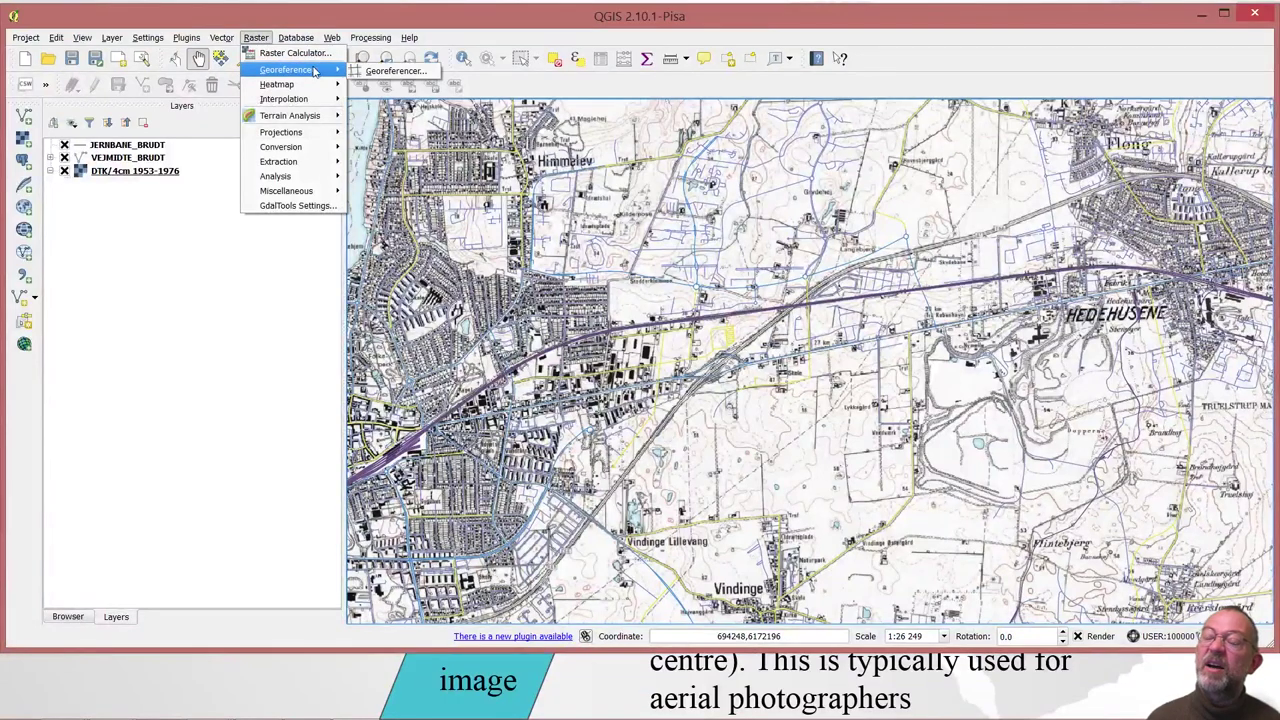
left_click(400, 72)
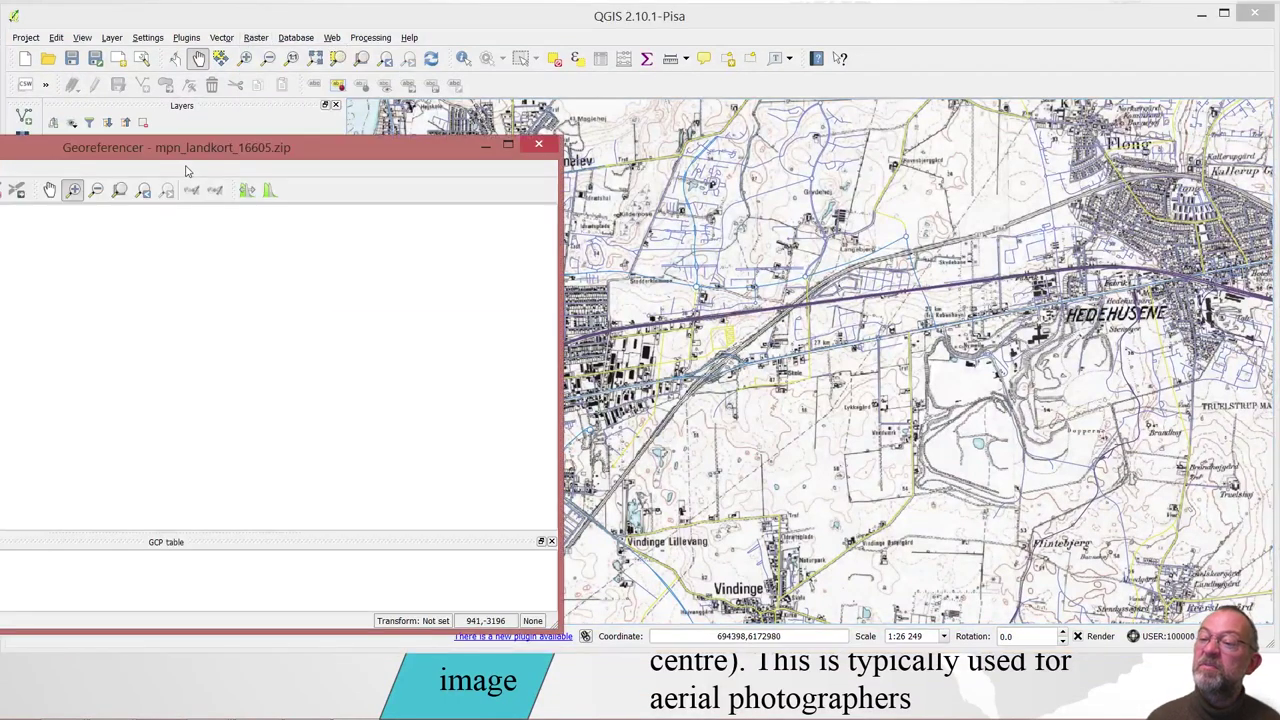
left_click_drag(190, 160, 788, 129)
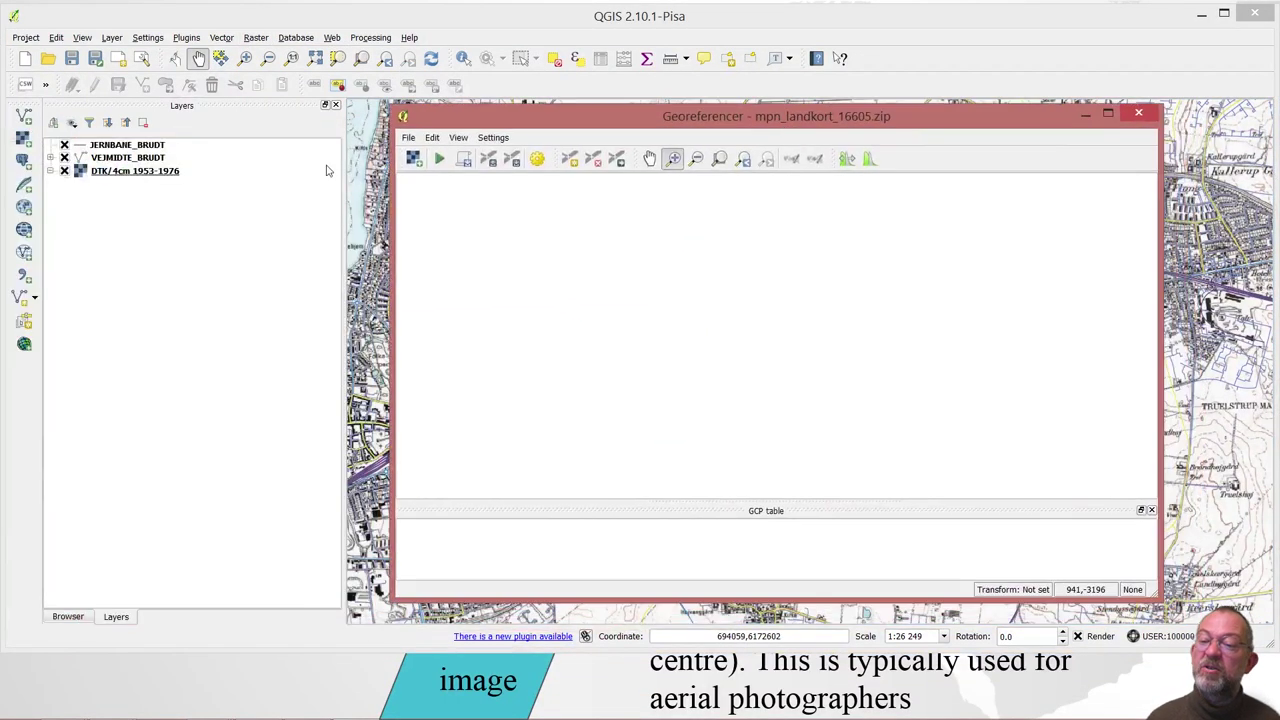
- Load mpn_landkort_16605.zip into the Georeferencer with ETRS89 / UTM zone 32N
left_click(411, 162)
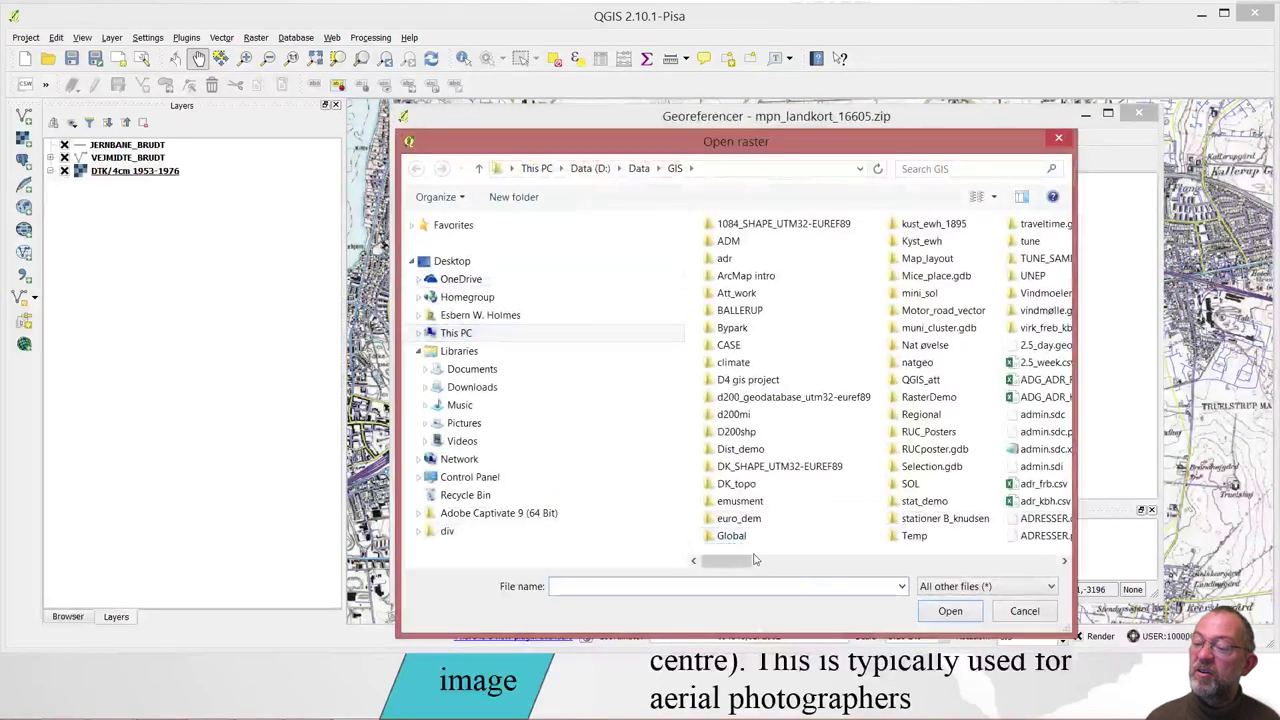
scroll(848, 574, "right", 5)
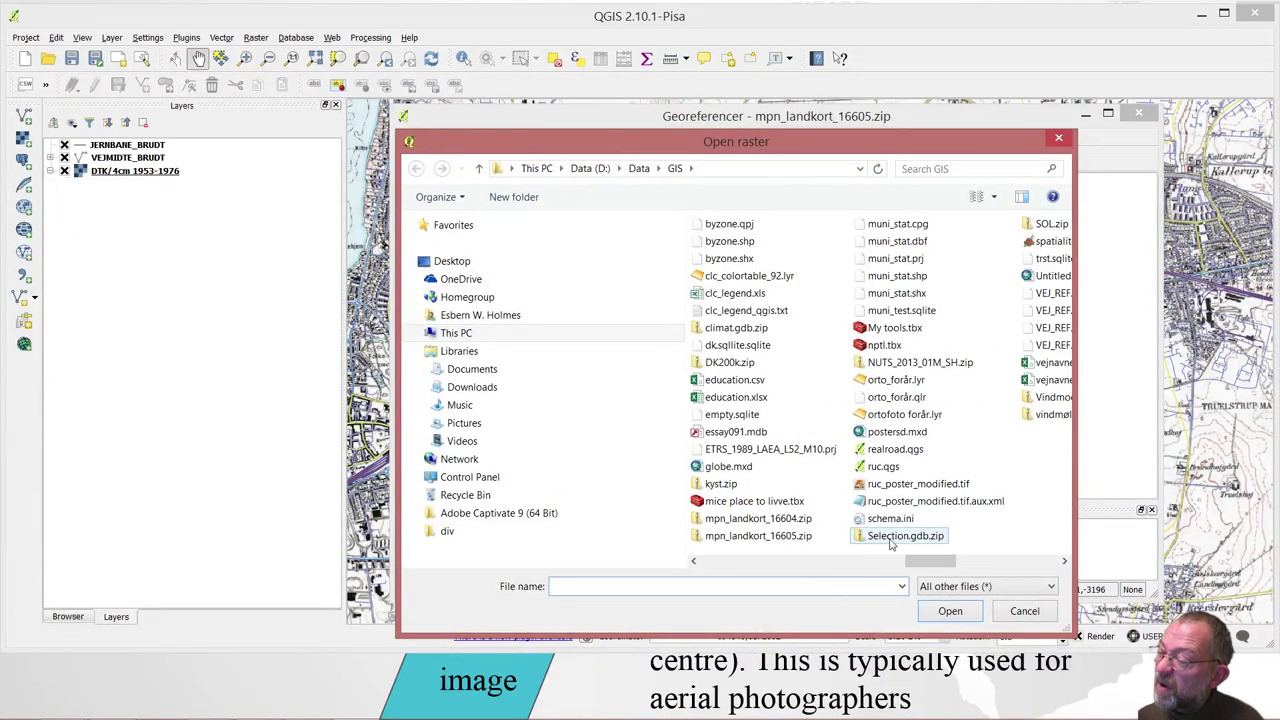
left_click(780, 538)
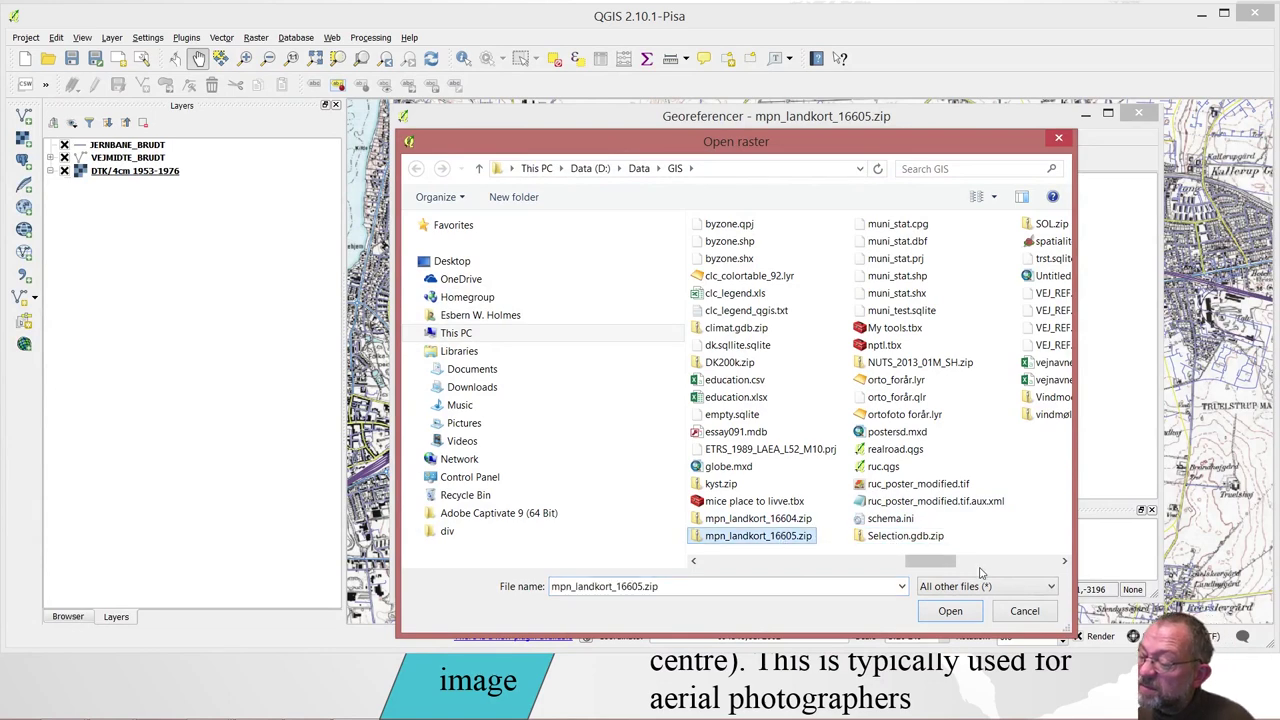
left_click(950, 611)
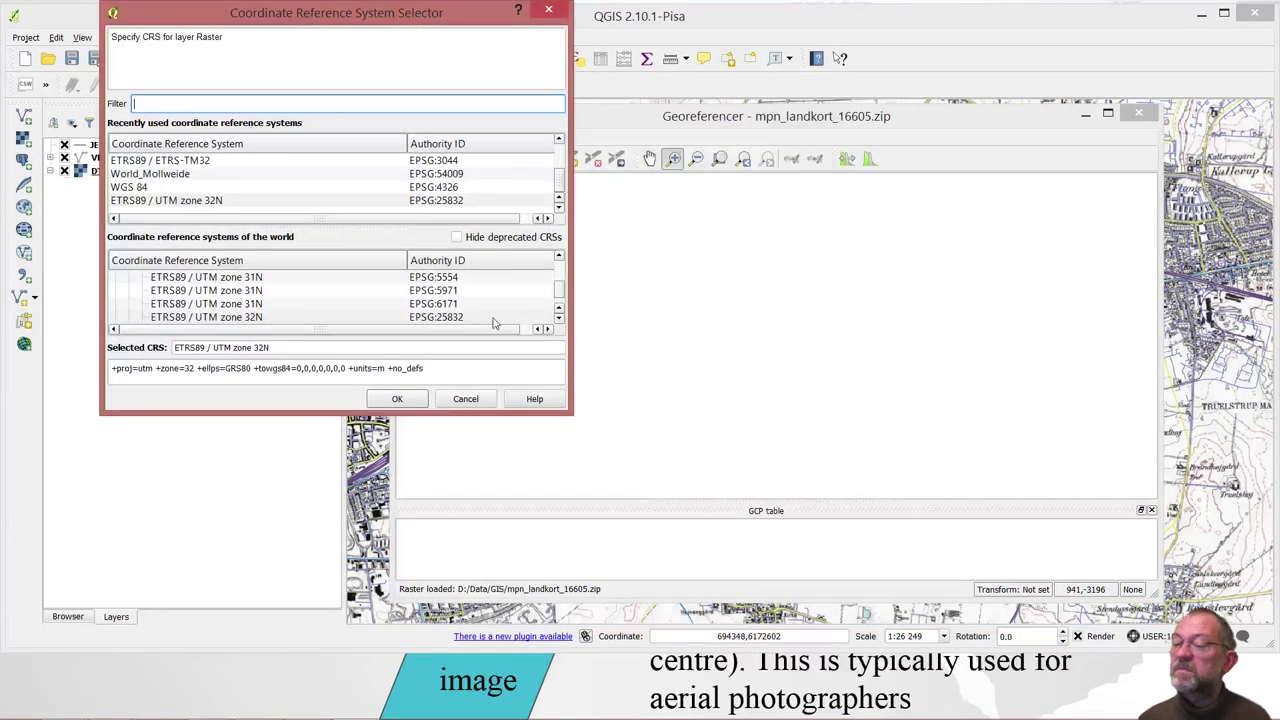
left_click(397, 398)
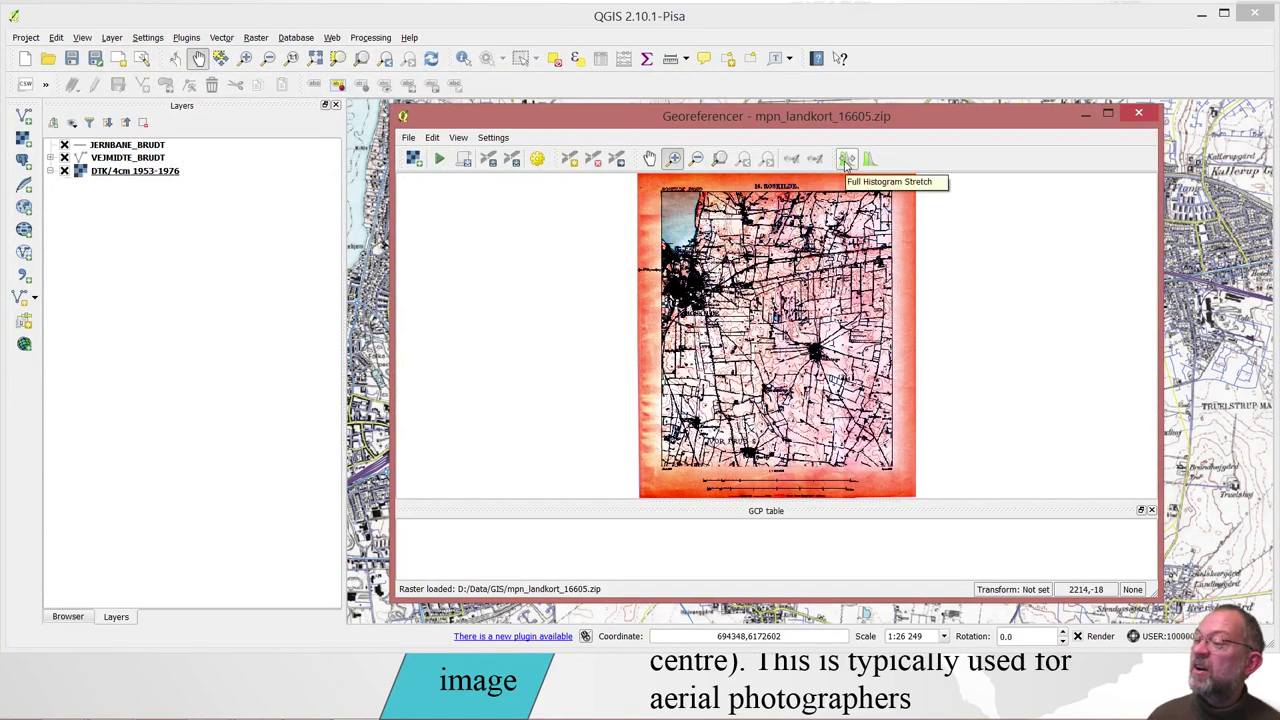
- Apply Full Histogram Stretch to the scanned map, move the Georeferencer aside, and zoom in on Hemmelev
left_click(846, 160)
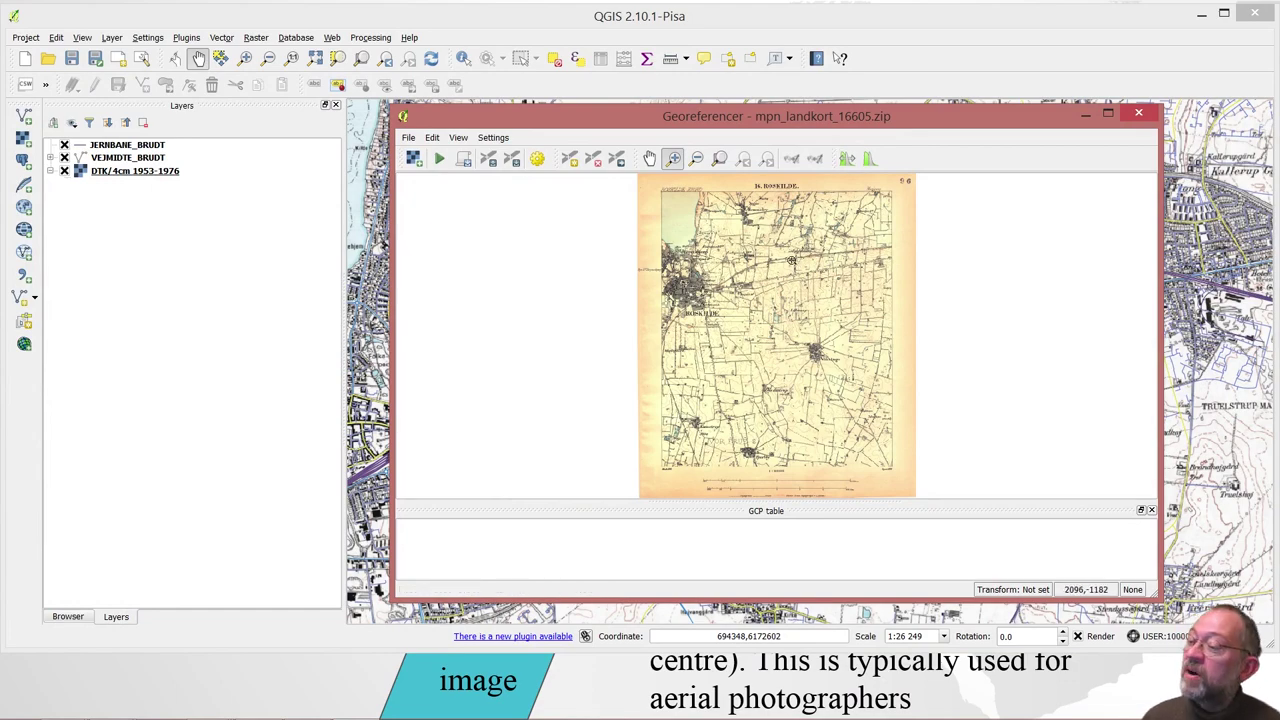
left_click_drag(845, 124, 482, 289)
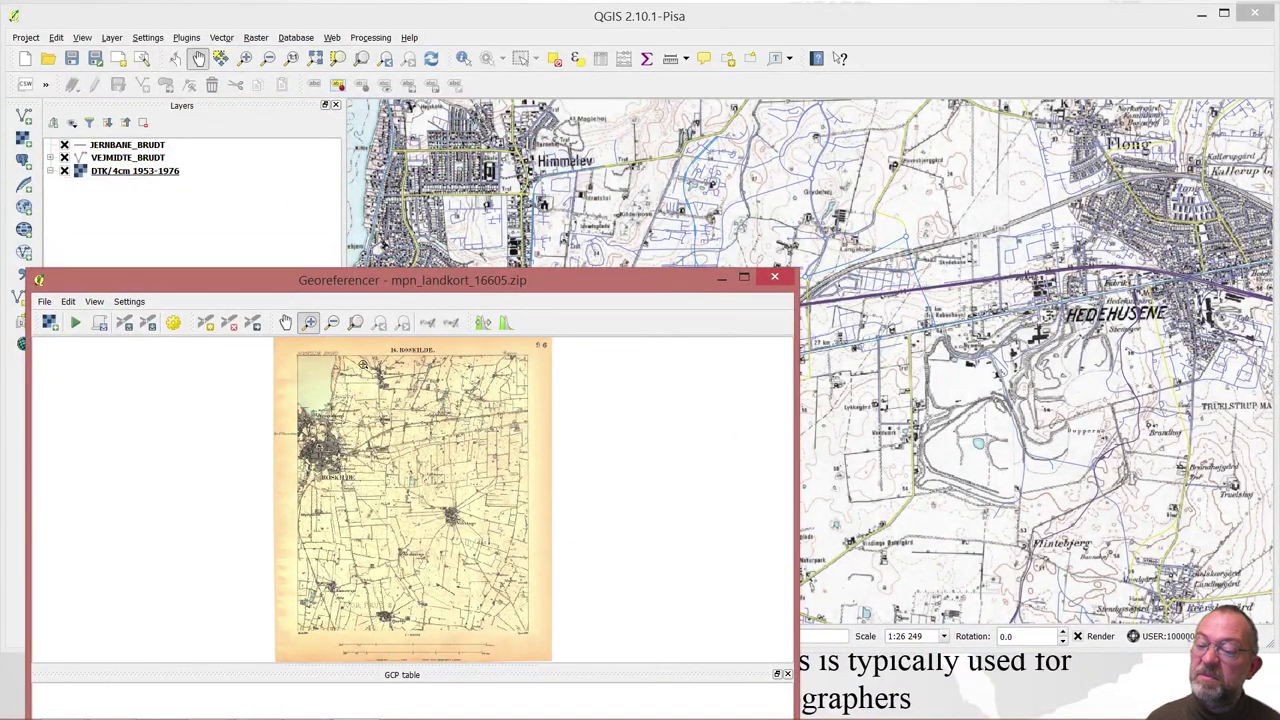
left_click_drag(363, 365, 410, 415)
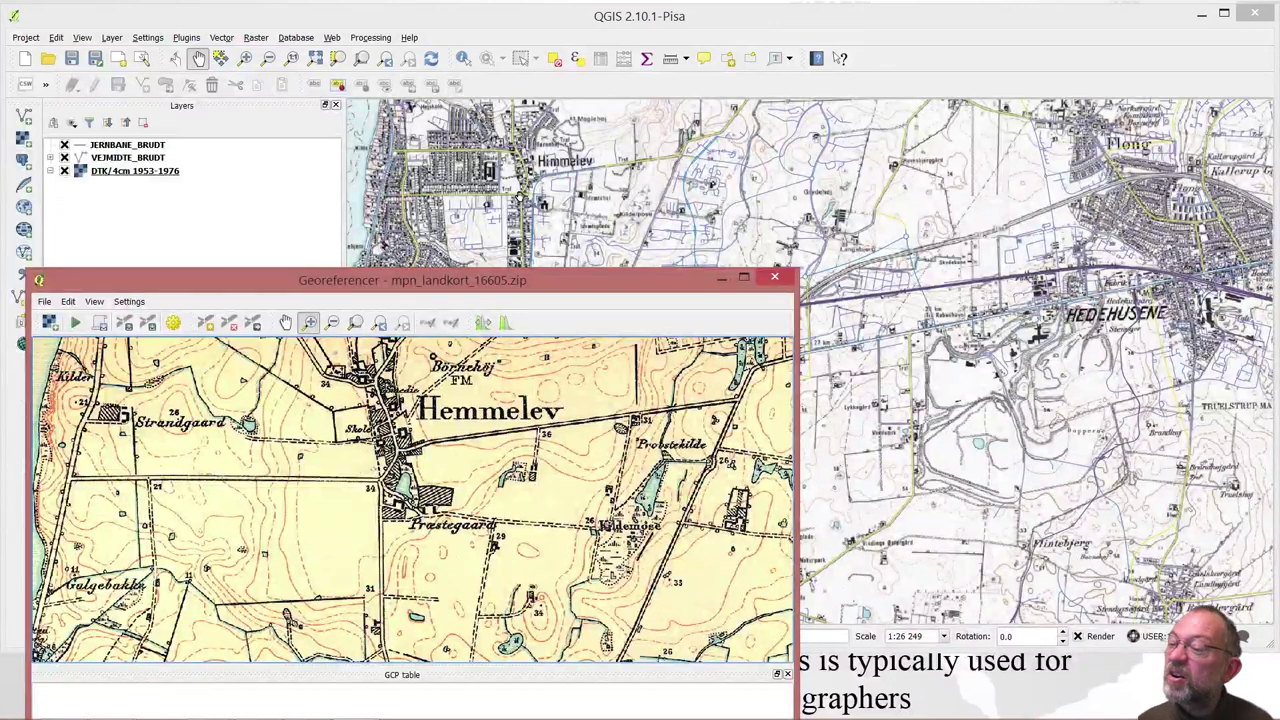
- Zoom the main map in on Himmelev and position the Georeferencer beside it
left_click(500, 38)
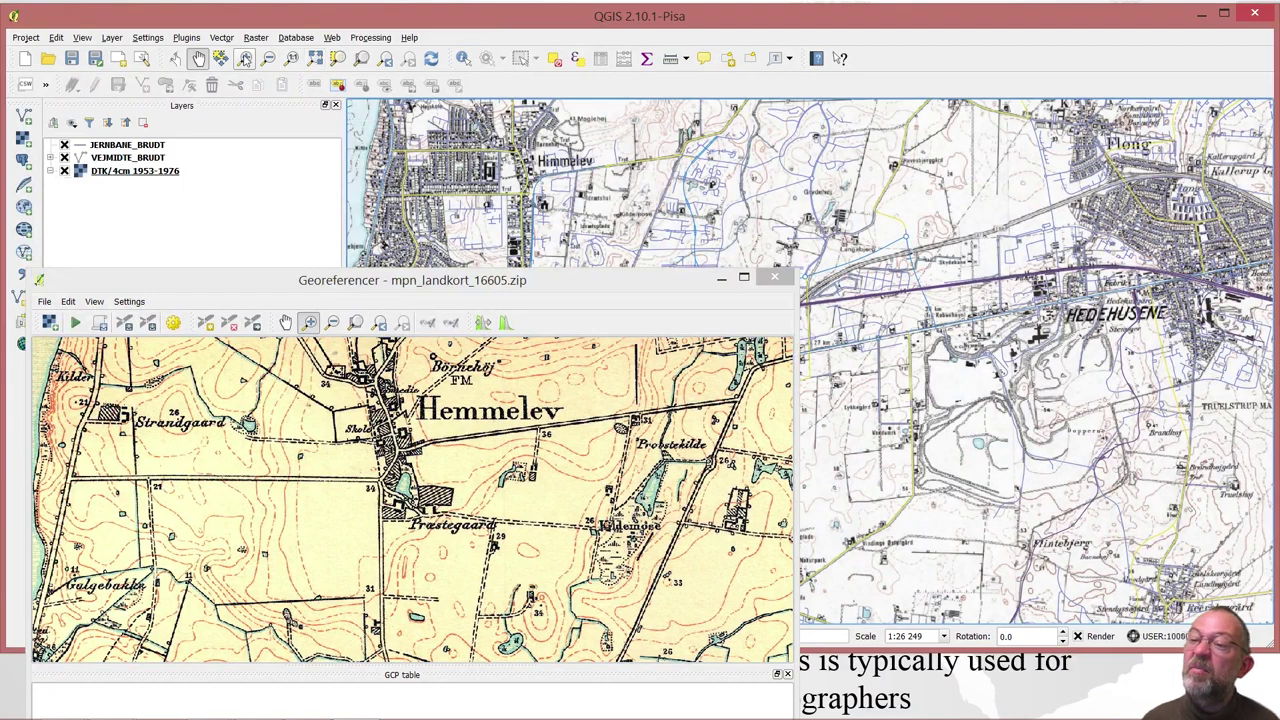
left_click(245, 58)
left_click_drag(489, 124, 558, 222)
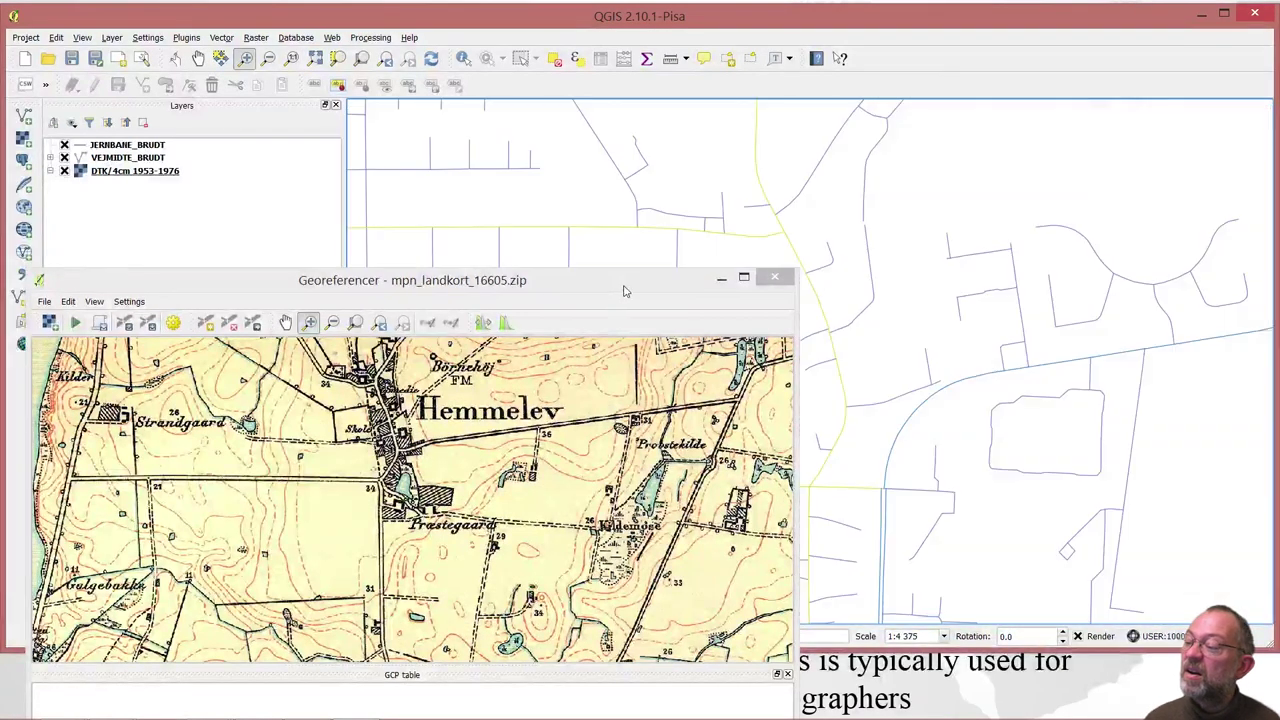
left_click_drag(625, 290, 485, 258)
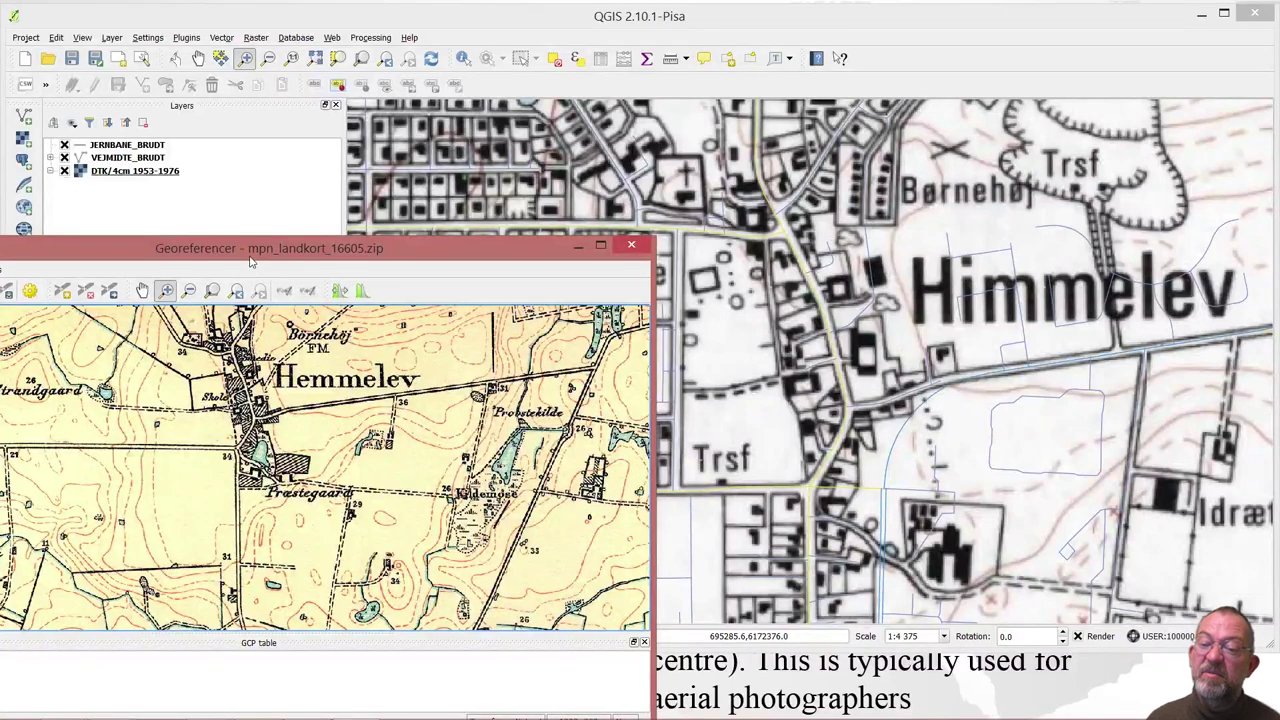
left_click_drag(256, 251, 296, 210)
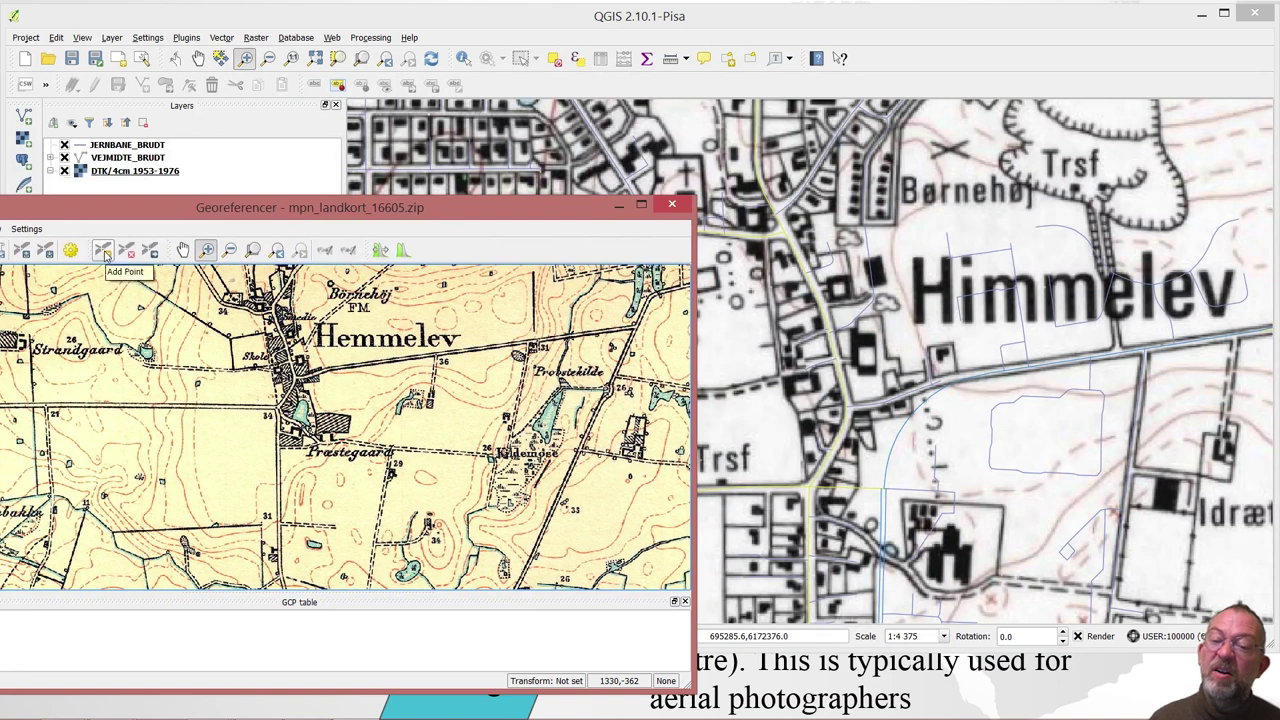
- Add the first control point linking Hemmelev on the scanned map to Himmelev (695447, 6172360)
left_click(104, 252)
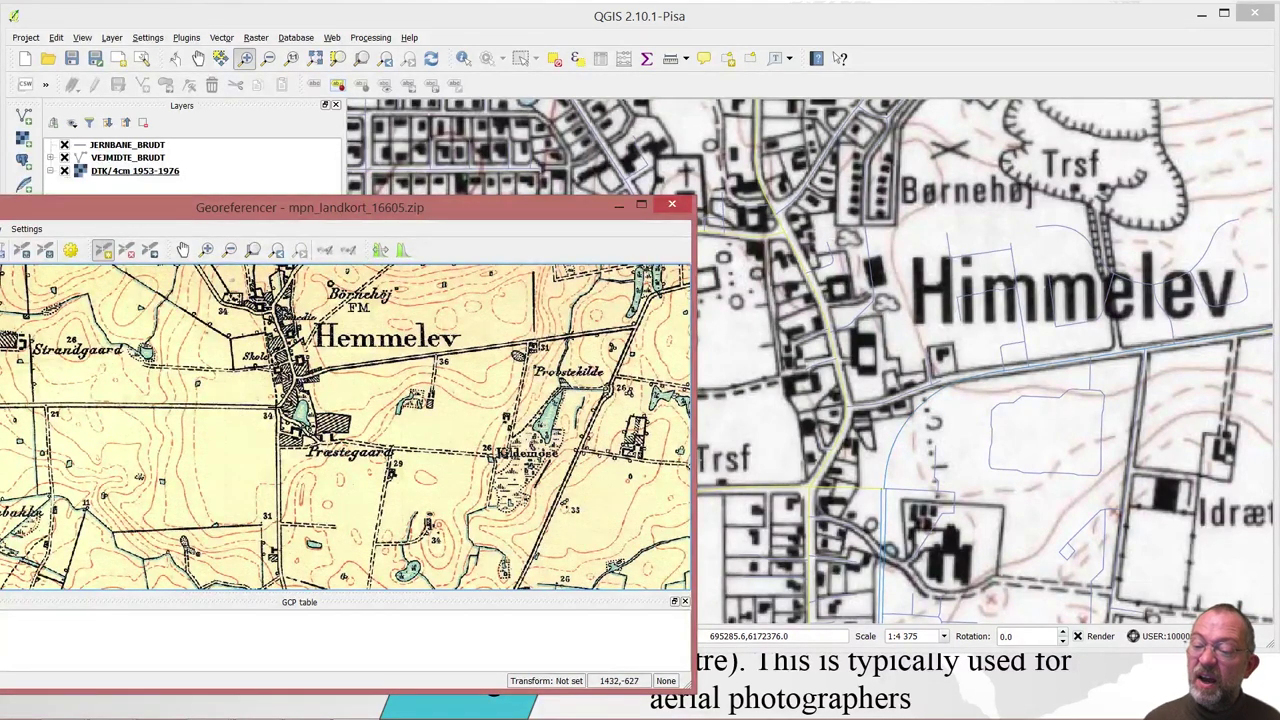
left_click(488, 453)
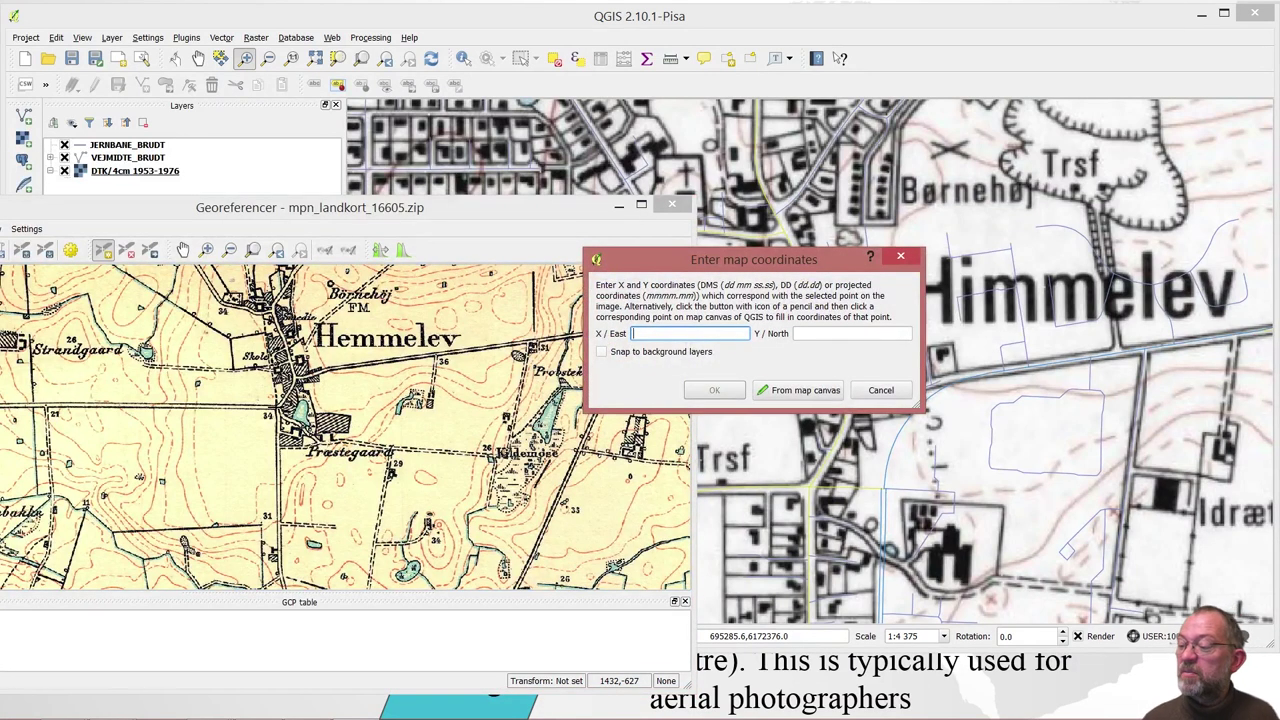
left_click(805, 397)
left_click(805, 488)
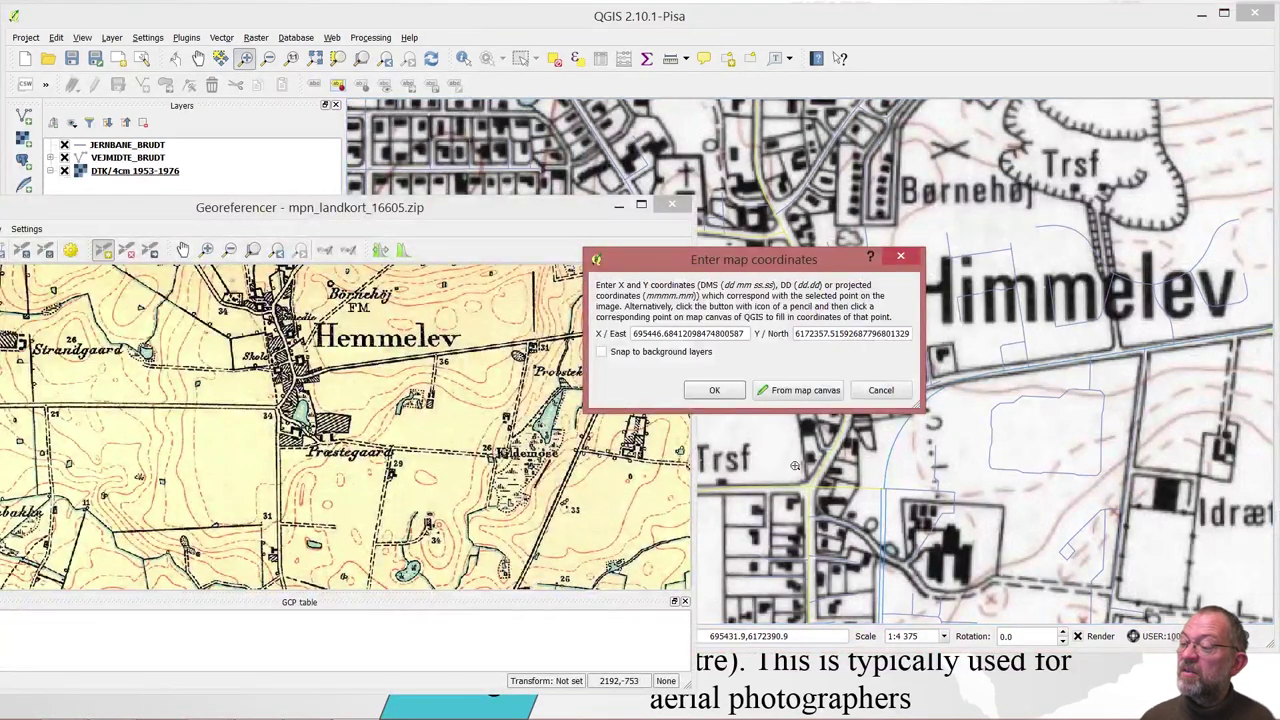
left_click(724, 391)
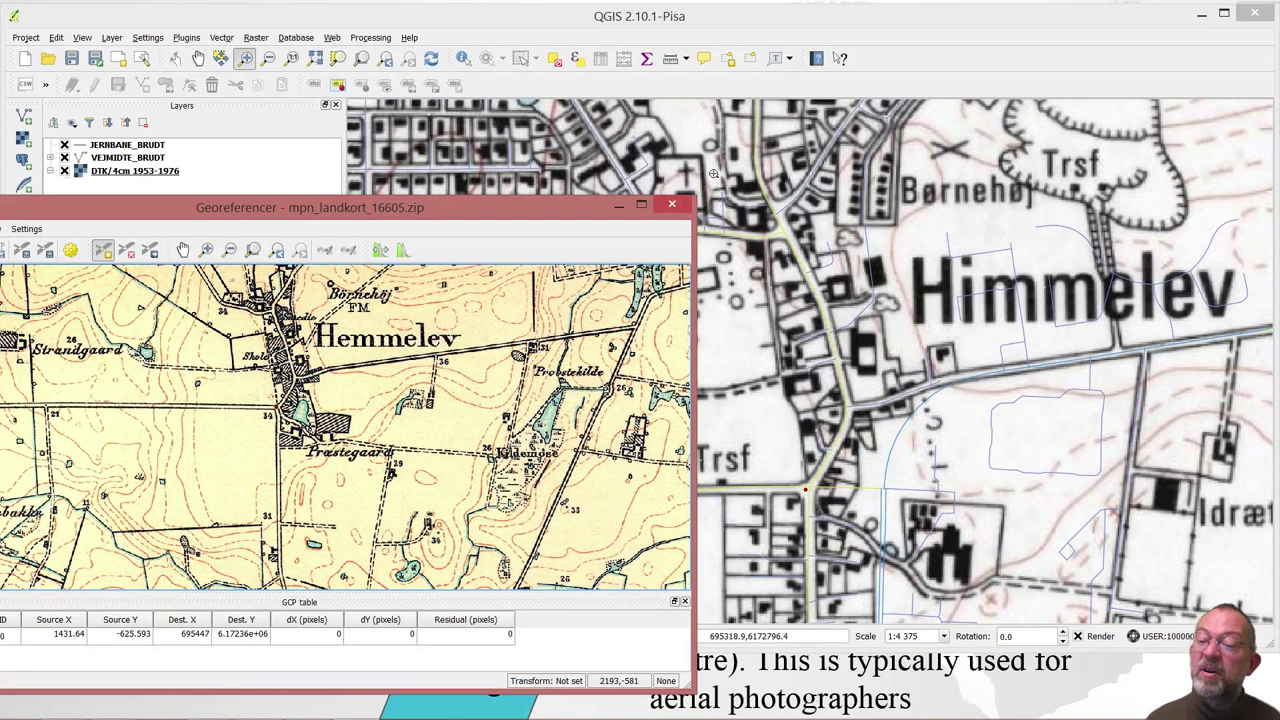
- Zoom the scanned map from full extent in on Vinninge
left_click(288, 252)
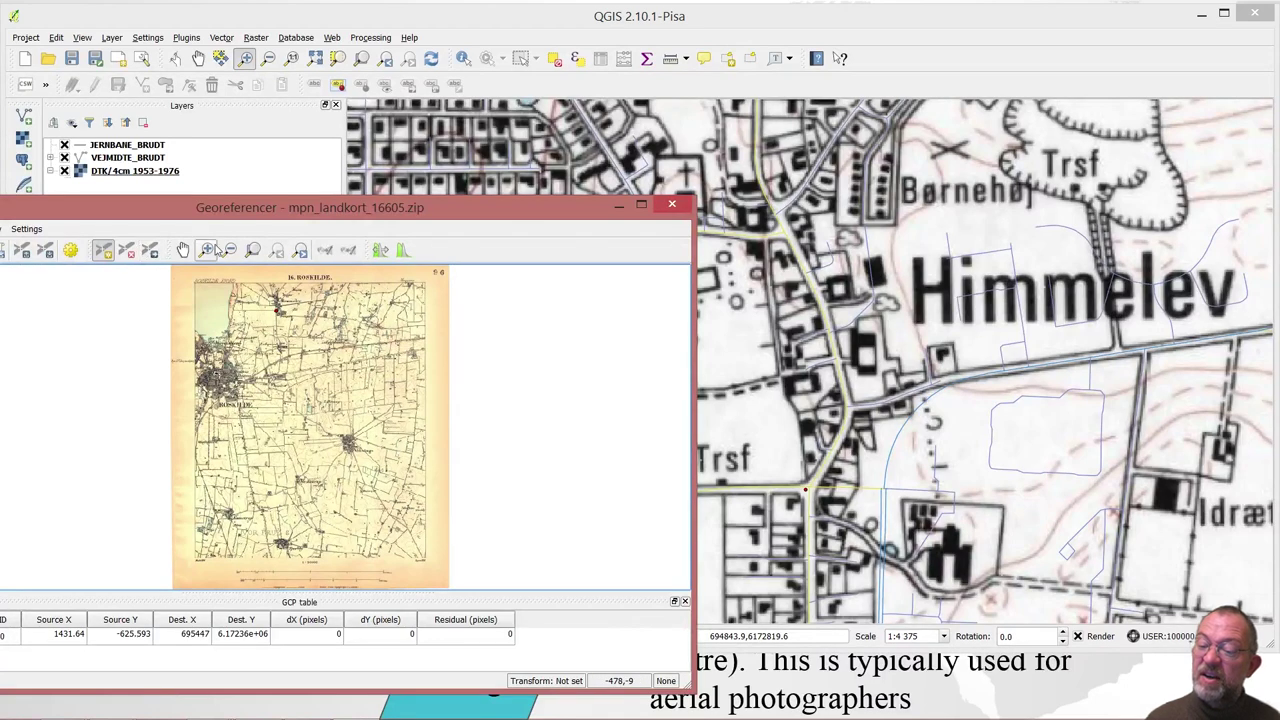
left_click(207, 249)
left_click_drag(331, 421, 370, 466)
- Locate Vindinge on the main map, toggling the DTK/4cm layer, and zoom in on it
left_click(447, 53)
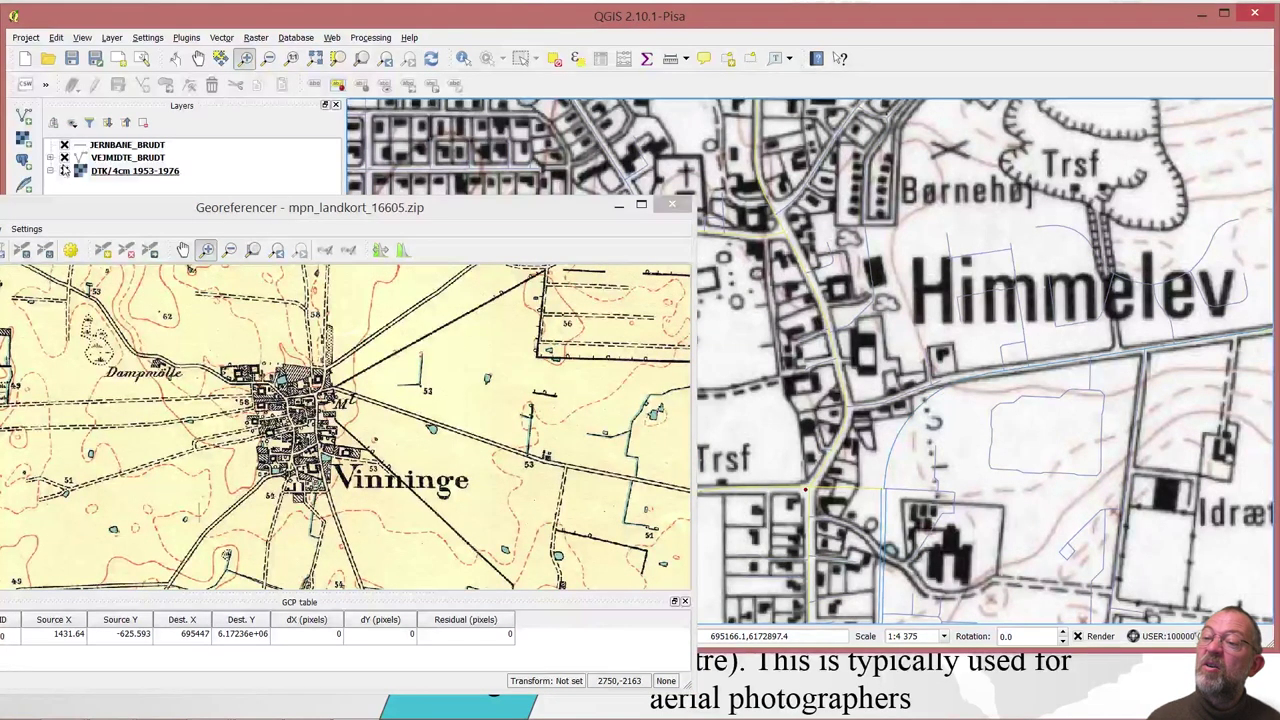
left_click(64, 171)
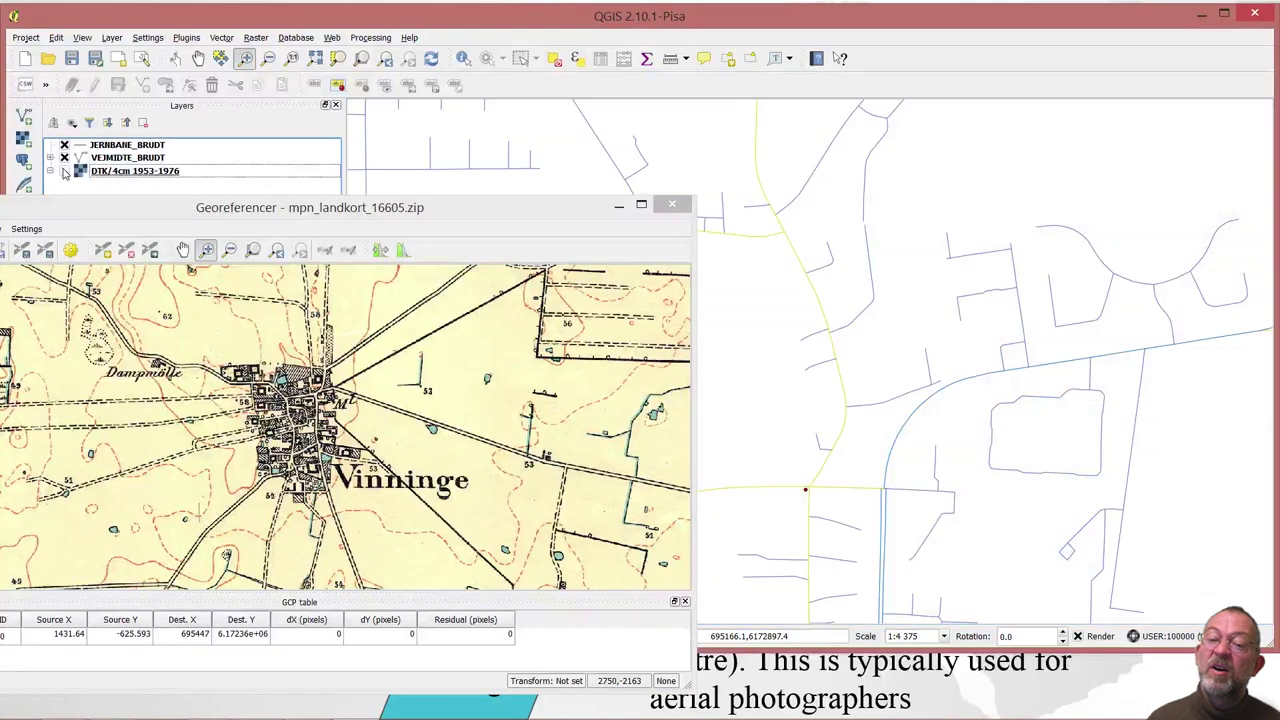
left_click(387, 61)
left_click(387, 61)
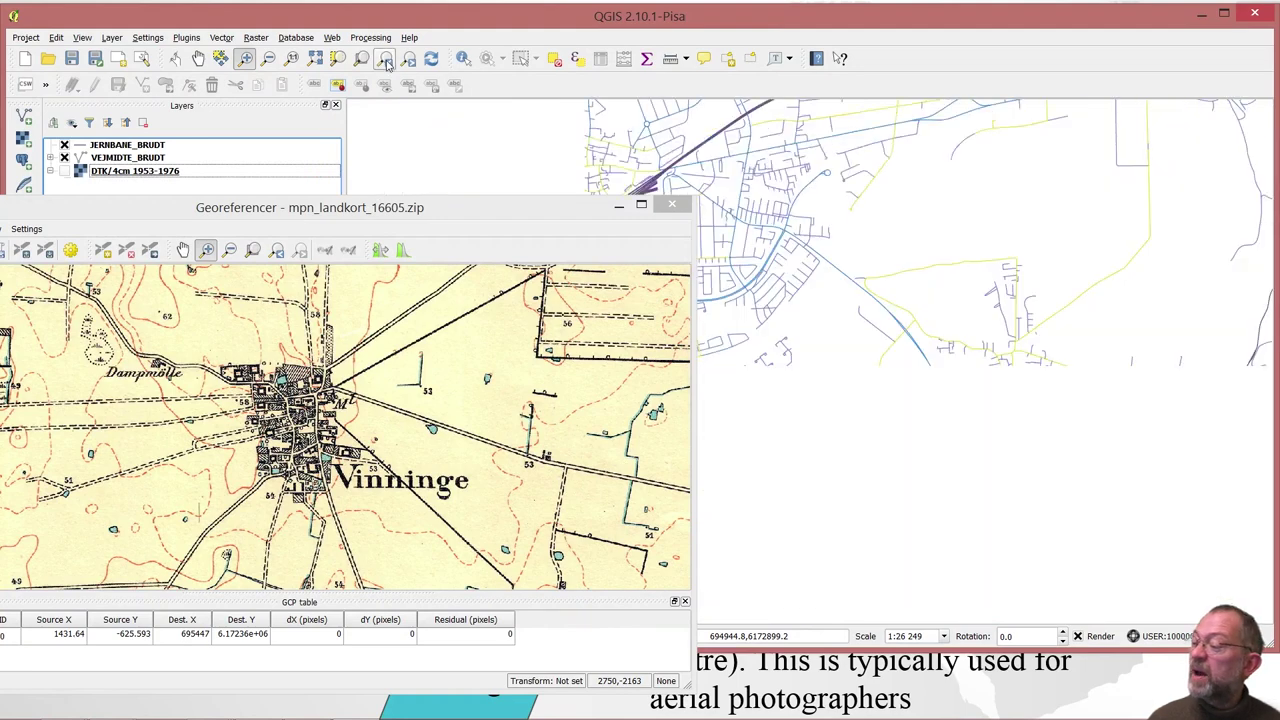
left_click_drag(564, 218, 457, 251)
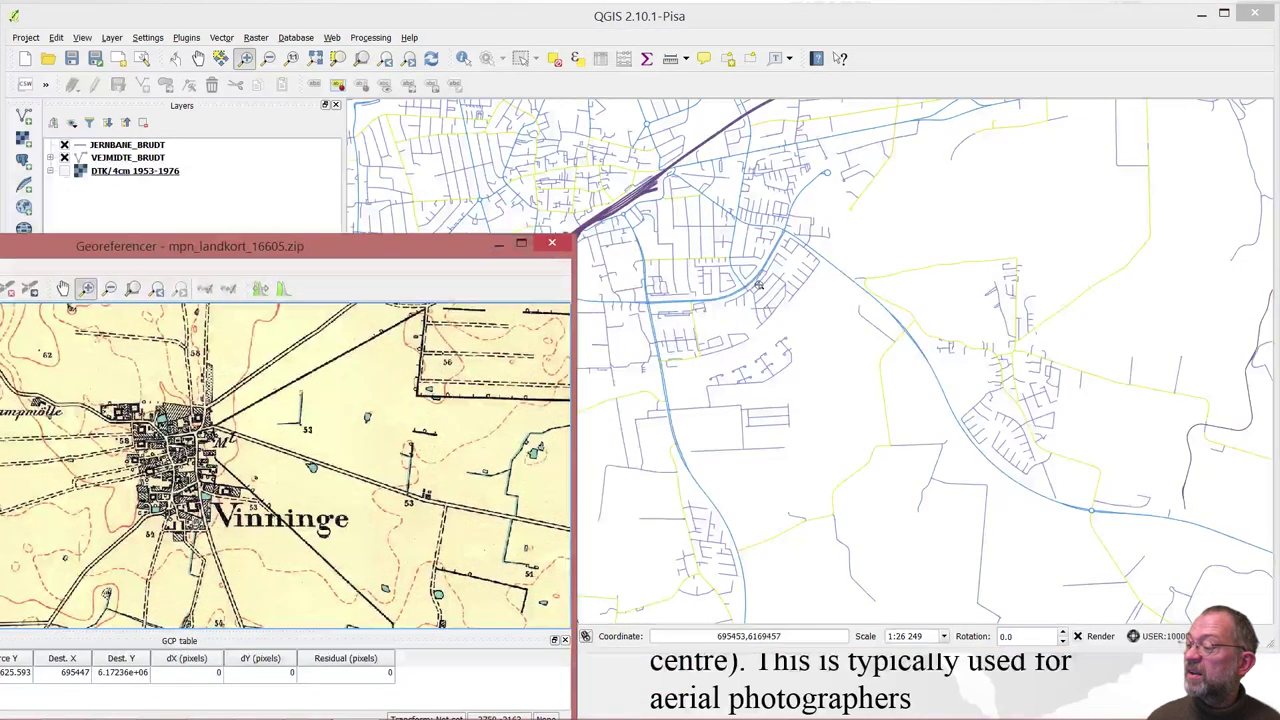
left_click(64, 172)
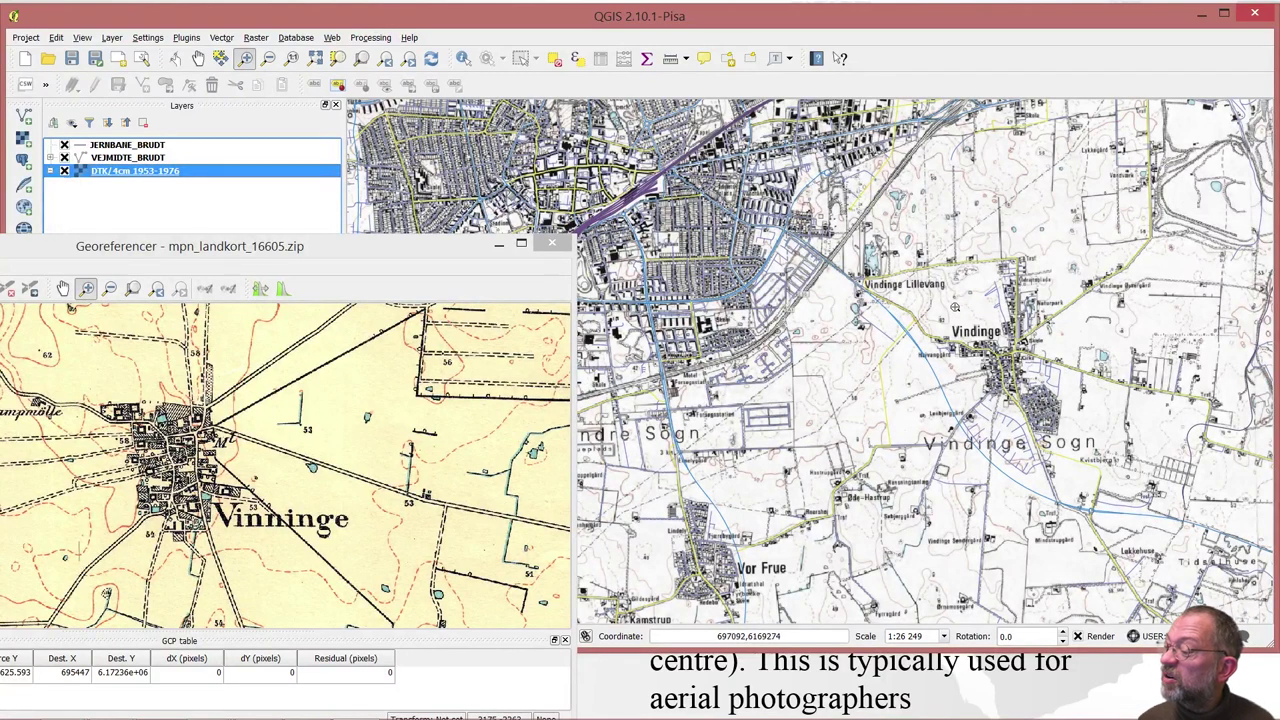
left_click_drag(941, 301, 1057, 408)
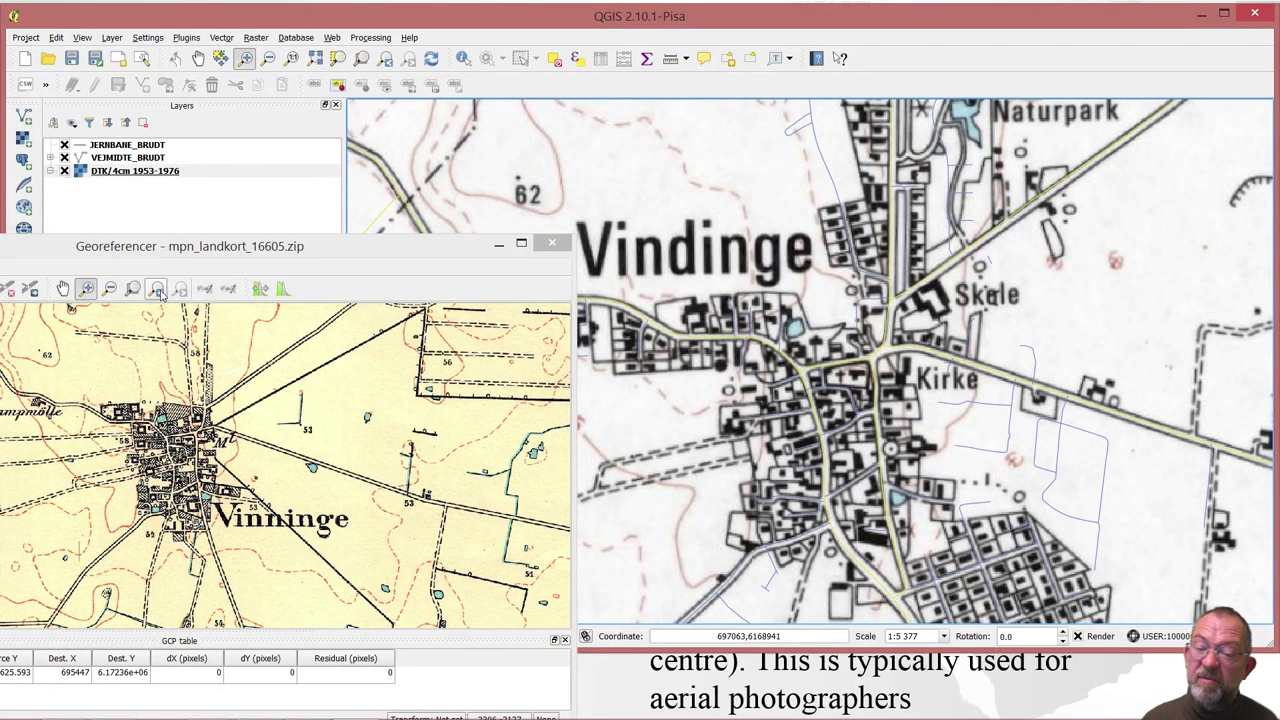
left_click_drag(62, 252, 171, 240)
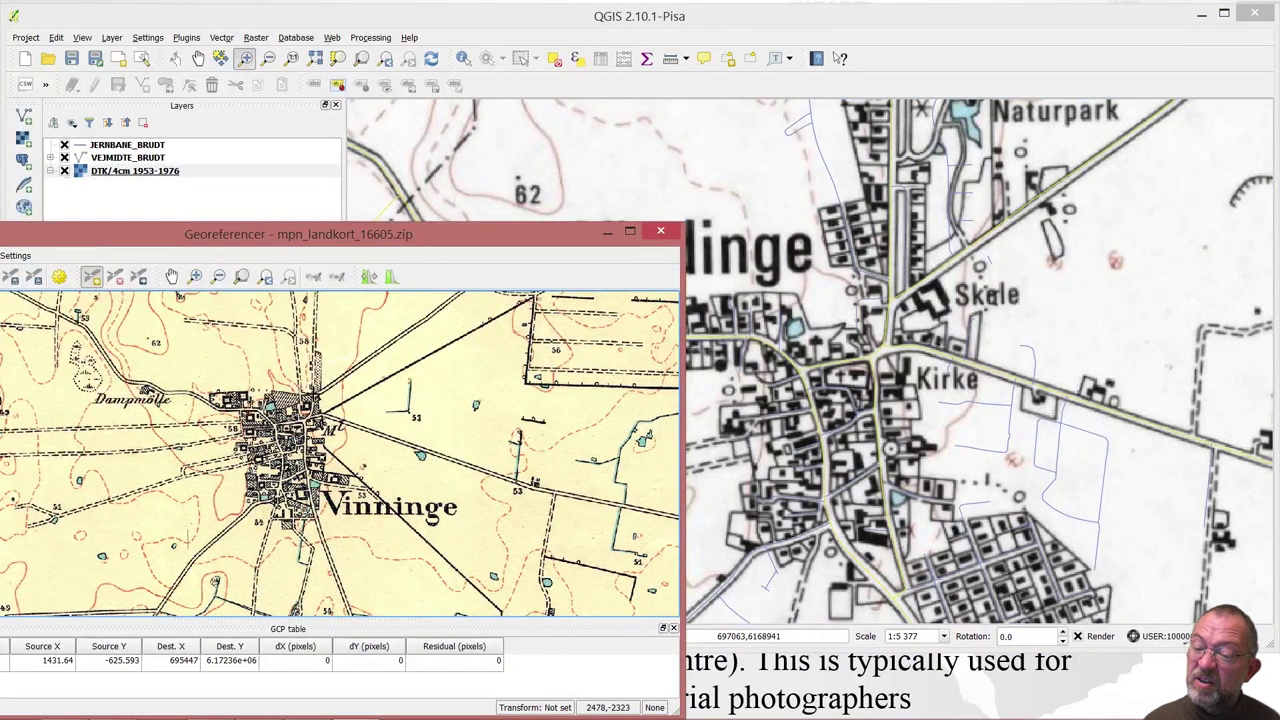
- Add a control point linking Vinninge (2478.48, -2321.47) to Vindinge near 697600, 6168988
left_click(378, 396)
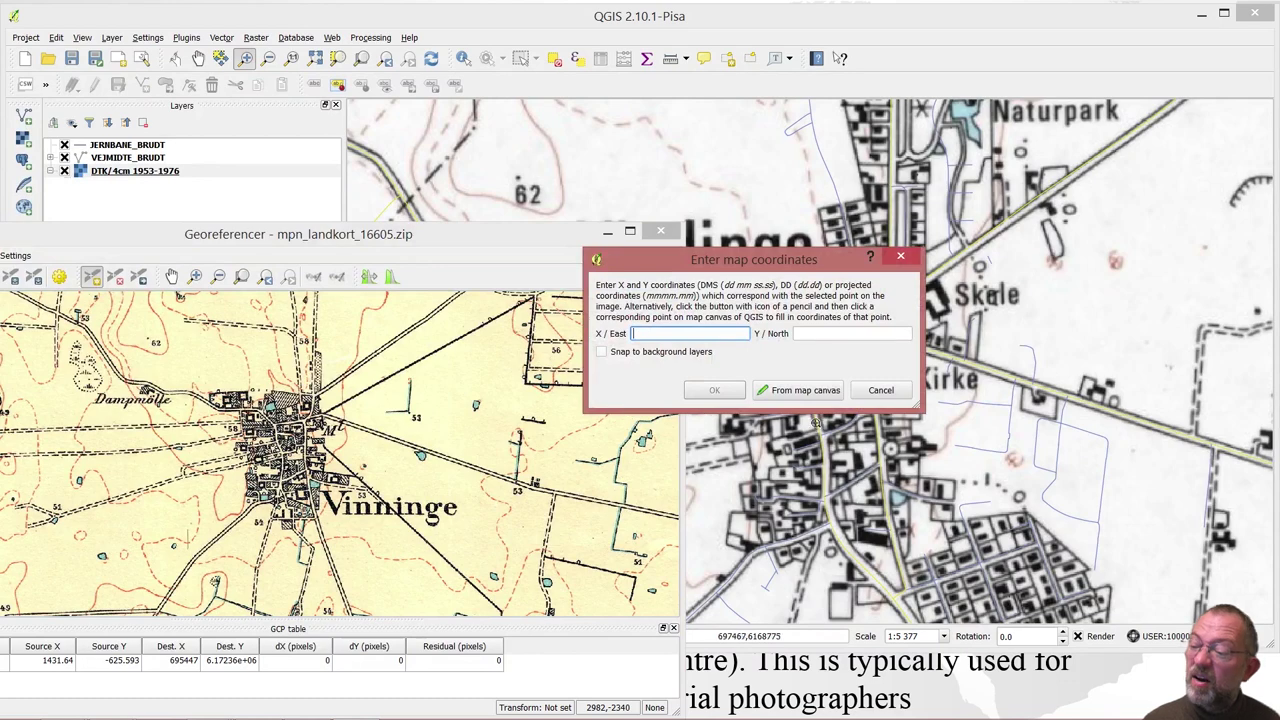
left_click(815, 392)
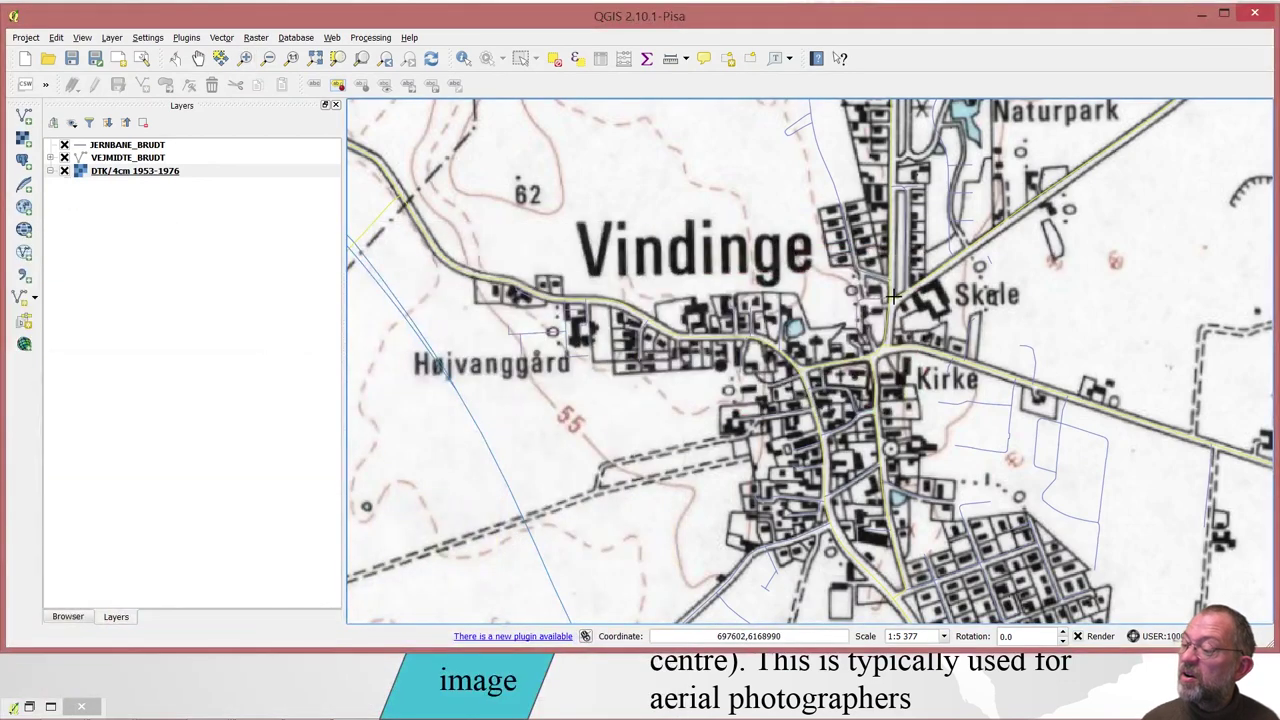
left_click(890, 297)
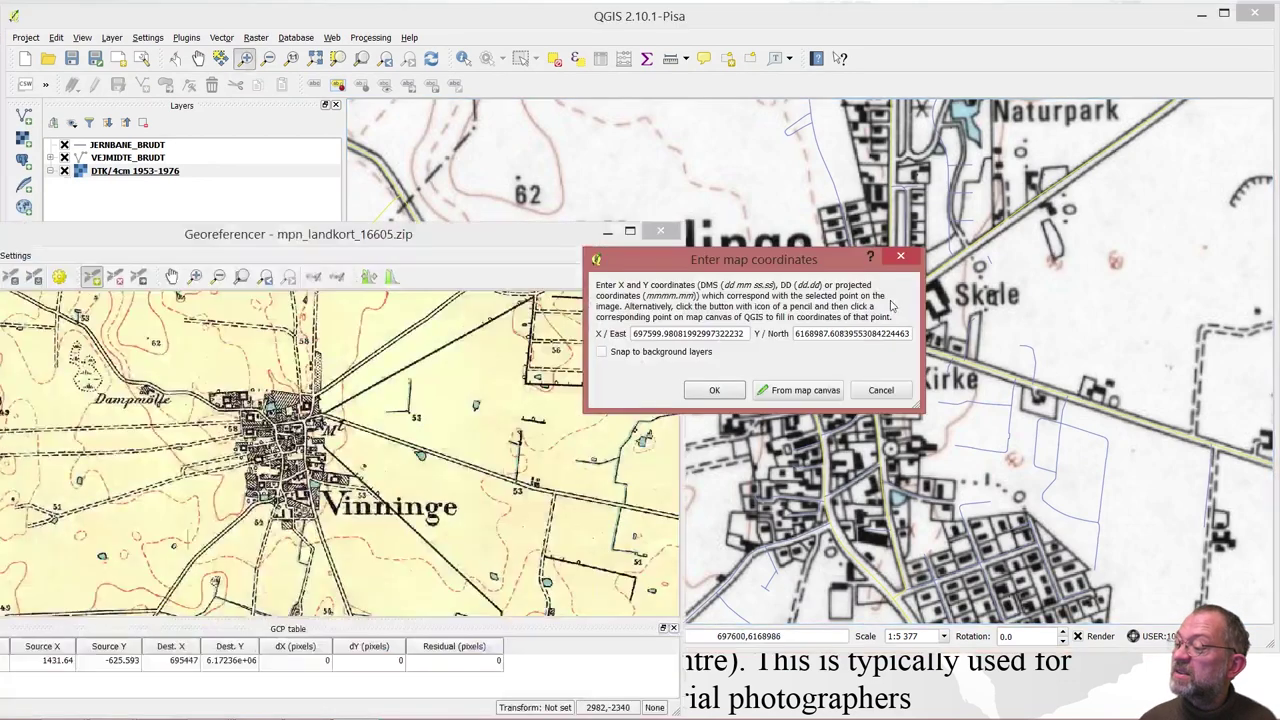
left_click(716, 390)
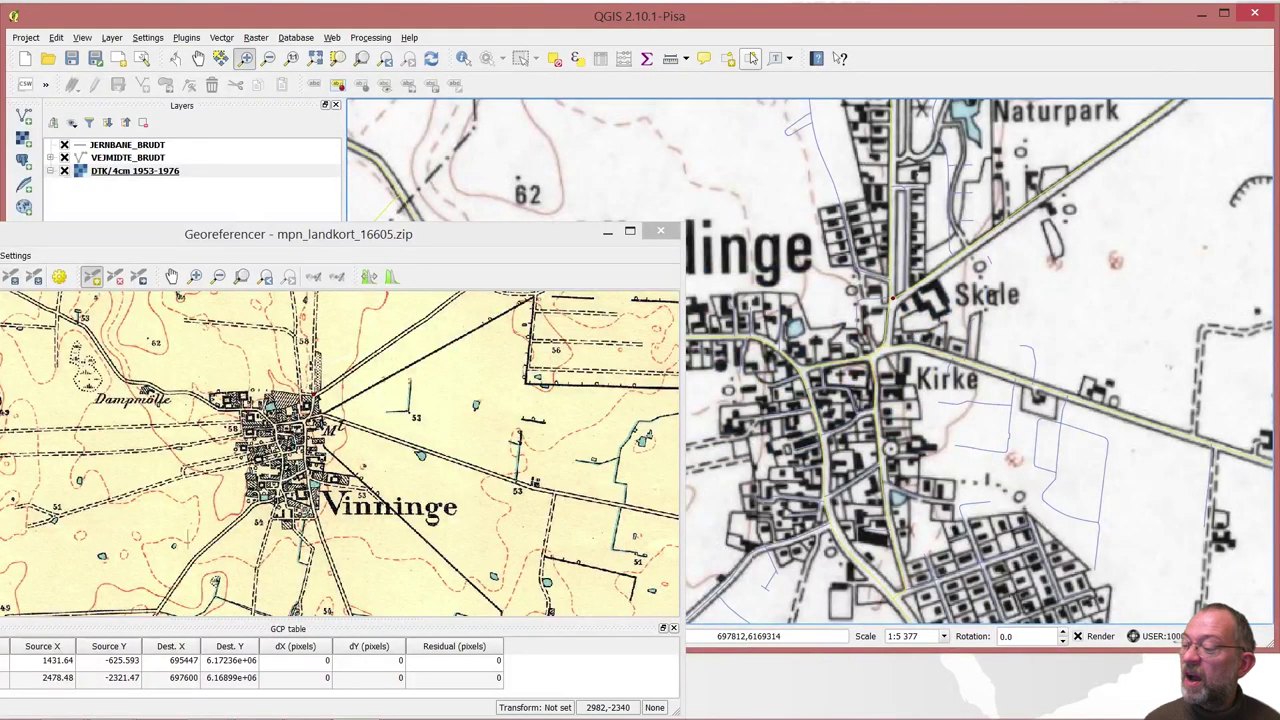
- Show the full scanned sheet in the Georeferencer and zoom in on Kamstrup
left_click_drag(378, 238, 679, 170)
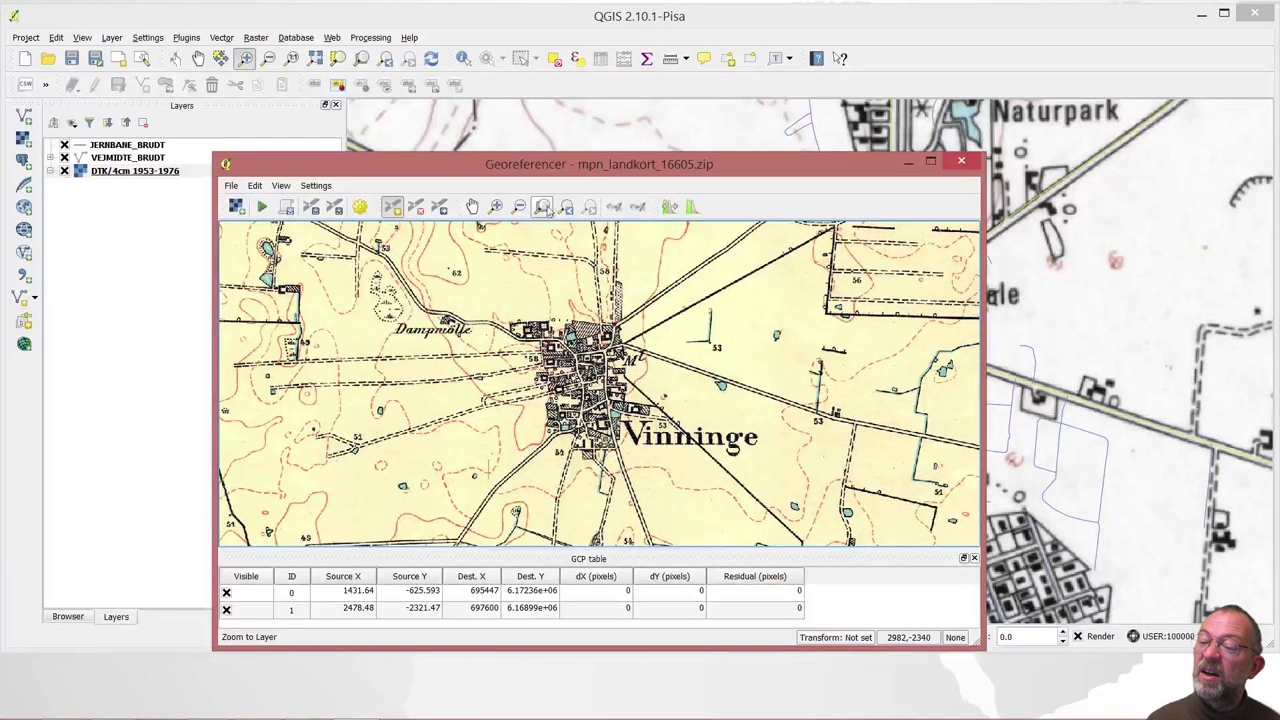
left_click(567, 207)
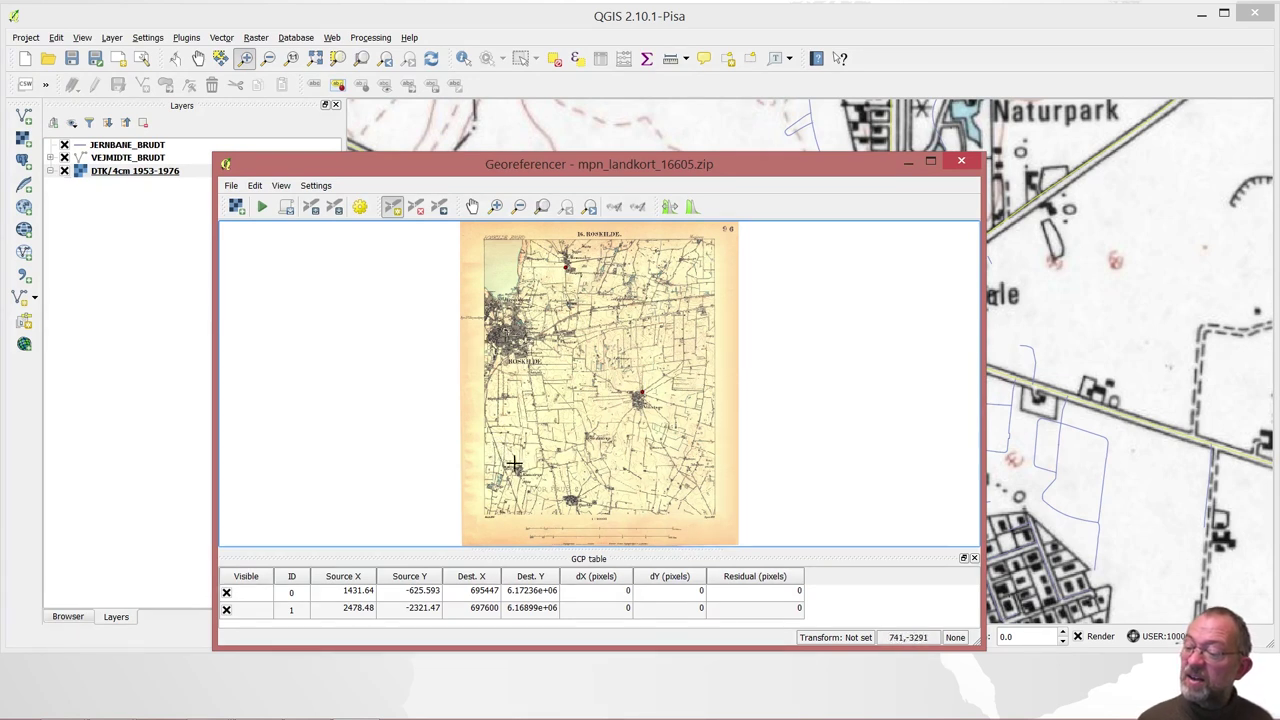
left_click(495, 206)
left_click_drag(488, 445, 548, 496)
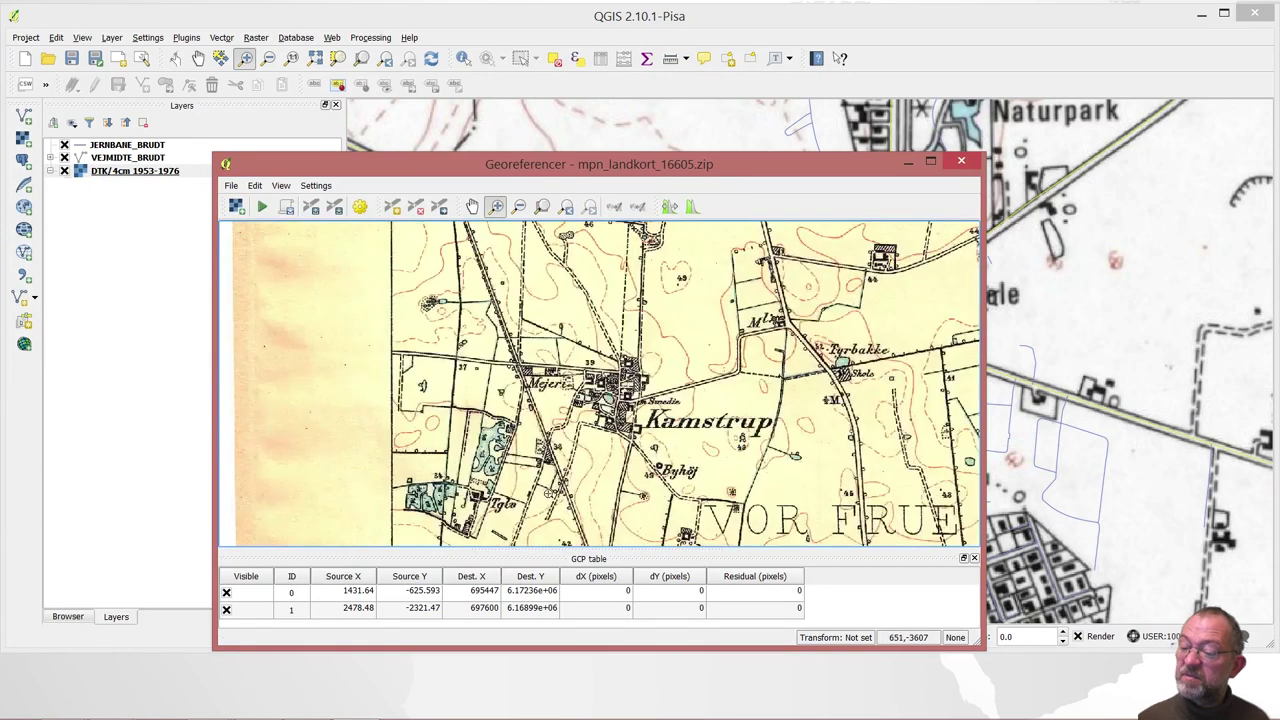
- Find Kamstrup on the main map, re-enable the DTK/4cm layer, and zoom in on it
left_click(820, 111)
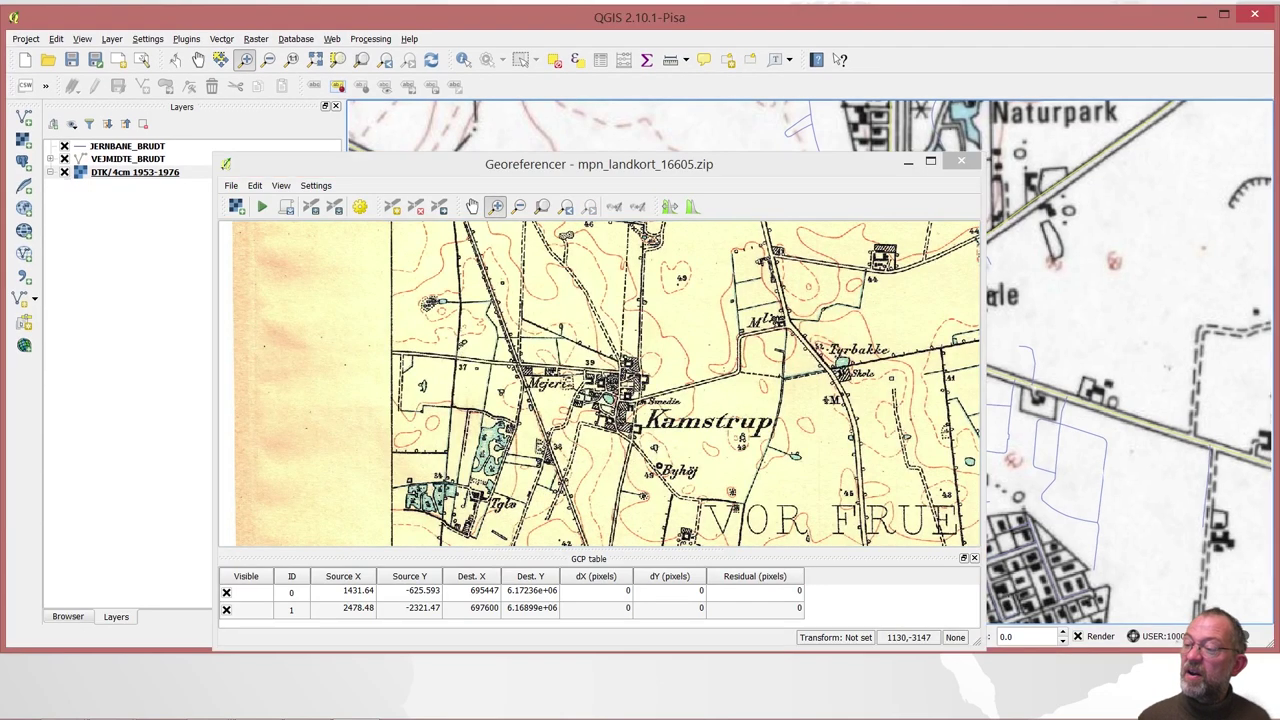
left_click_drag(820, 164, 300, 318)
left_click(64, 173)
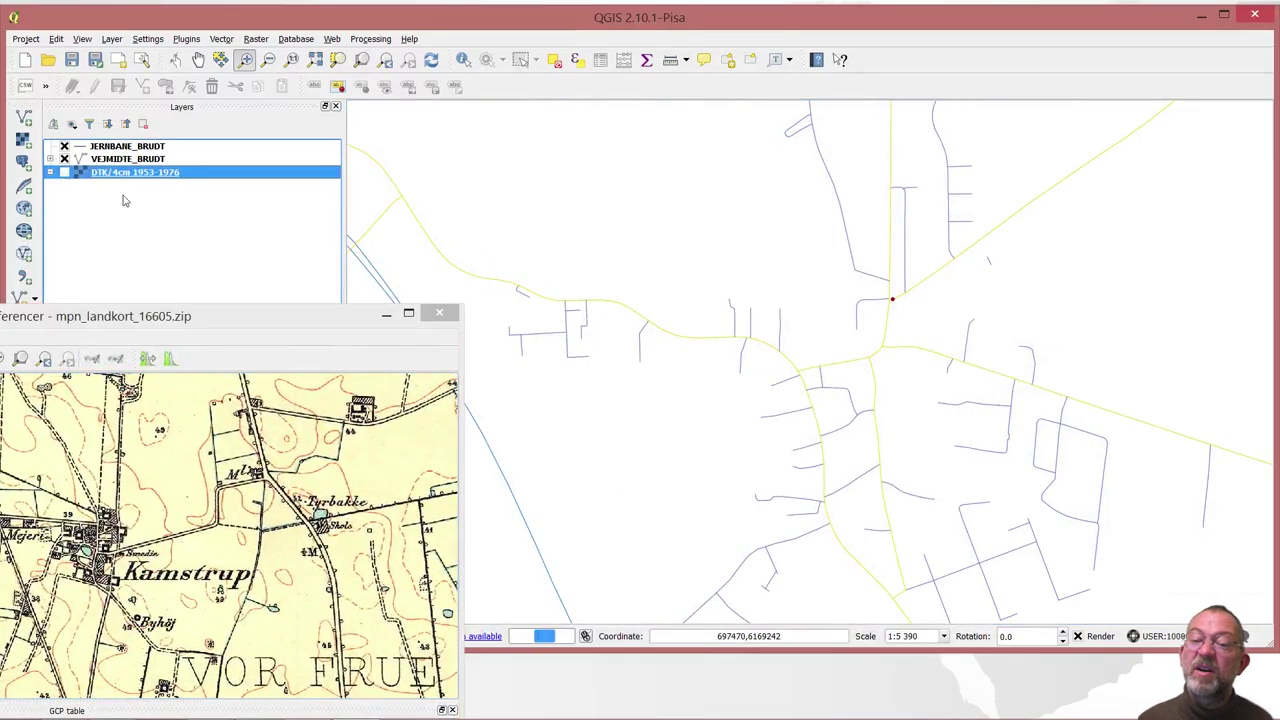
left_click(387, 61)
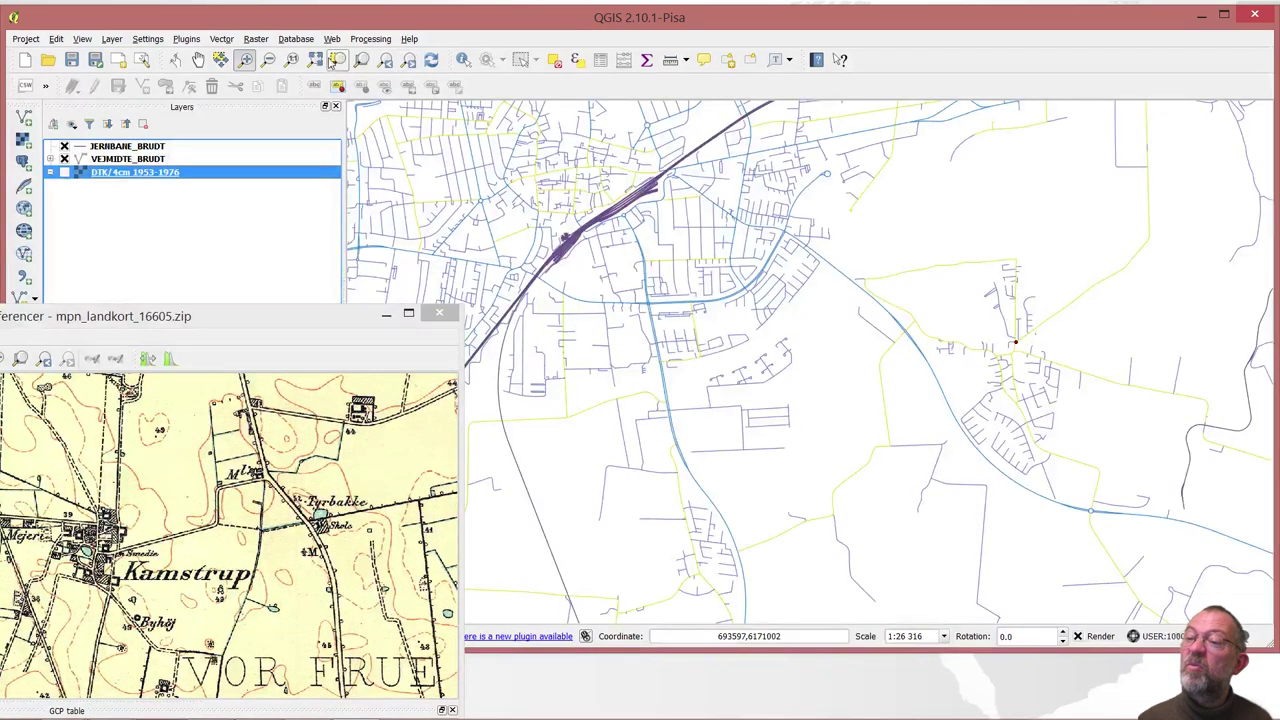
left_click(198, 60)
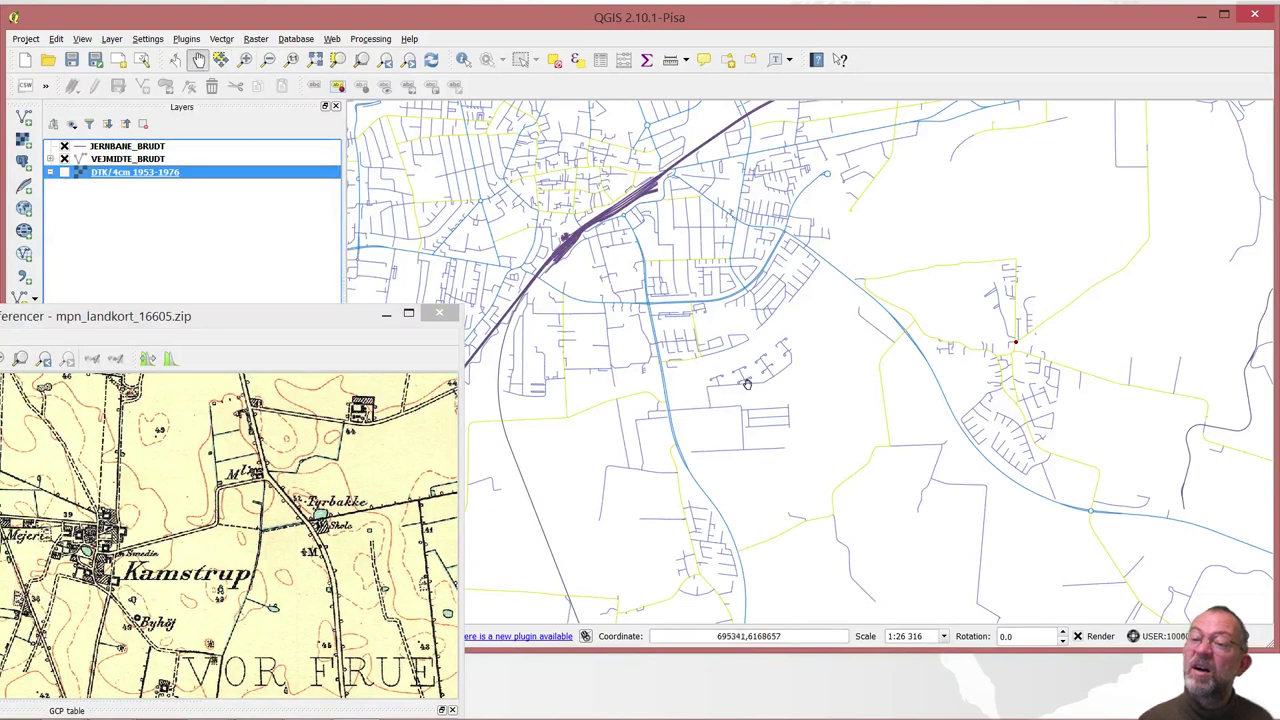
left_click_drag(746, 382, 733, 152)
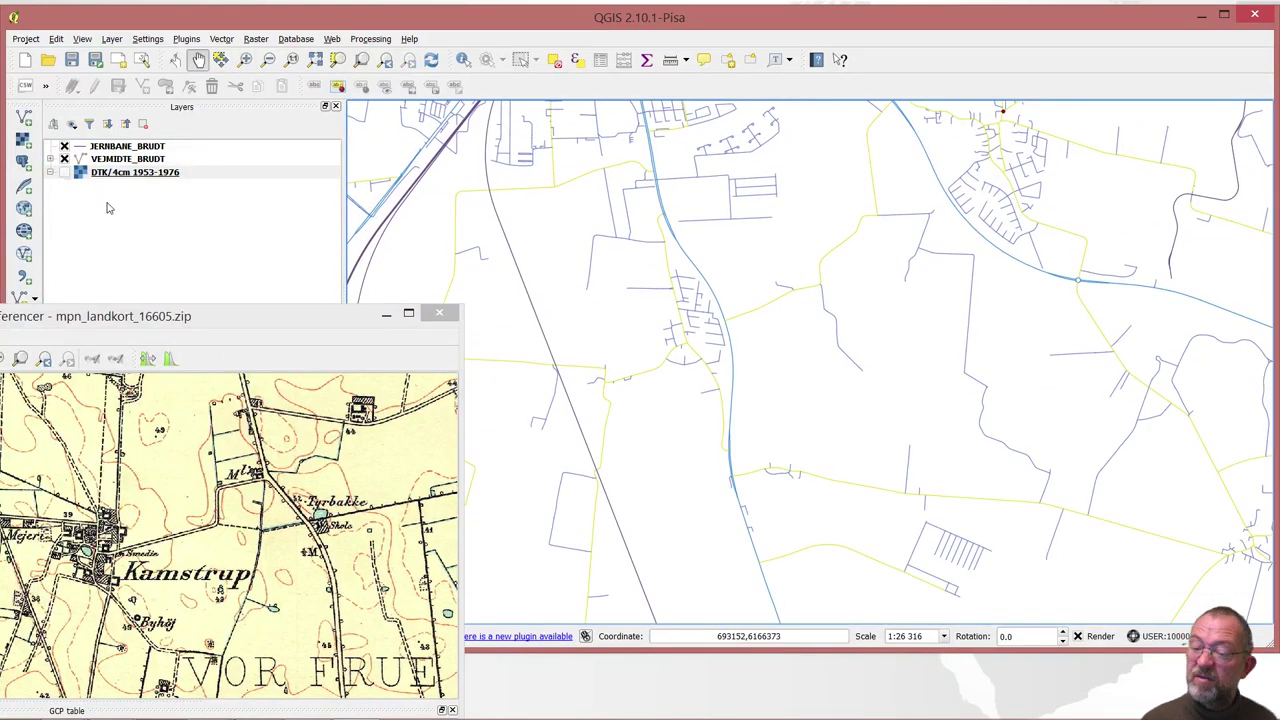
left_click(65, 173)
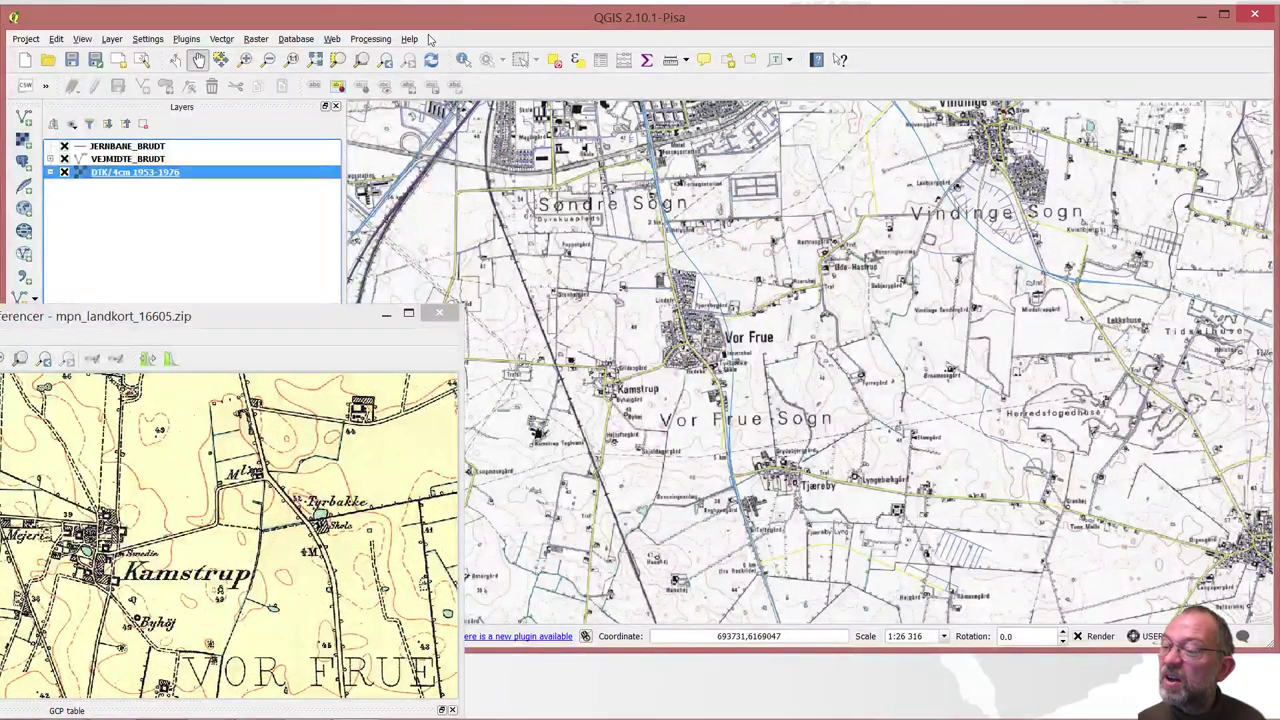
left_click(245, 59)
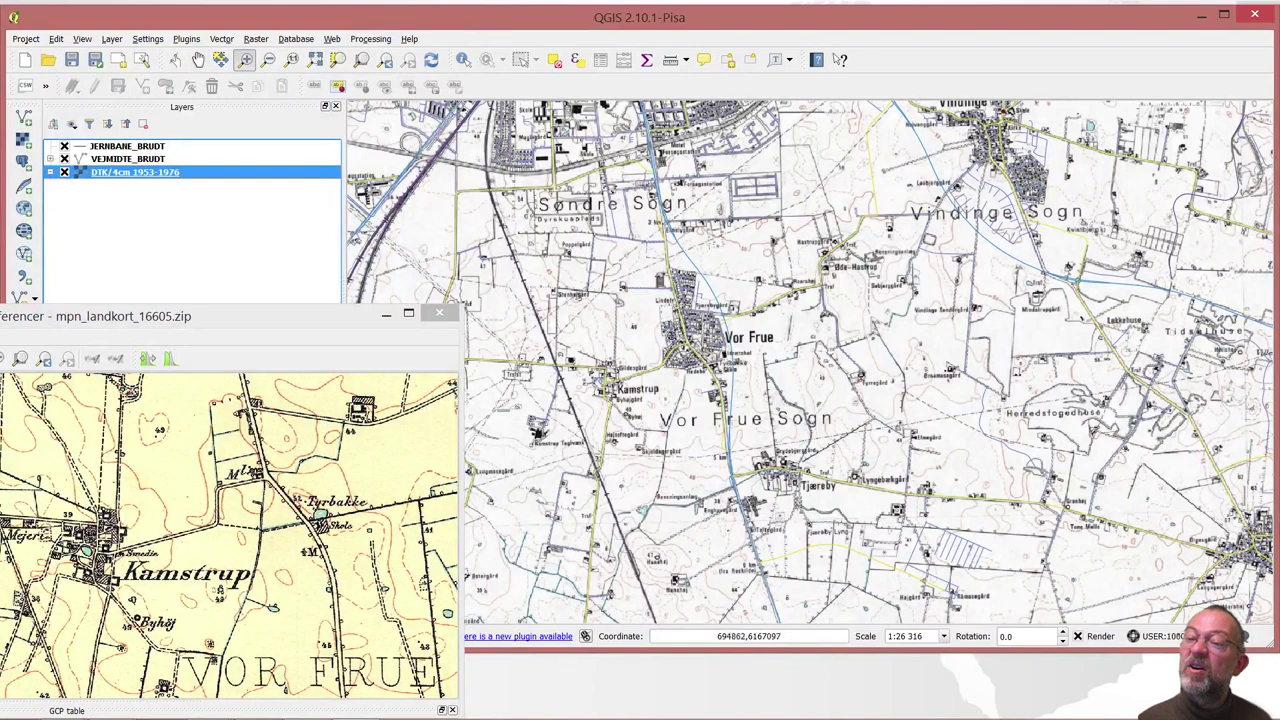
left_click_drag(557, 372, 607, 330)
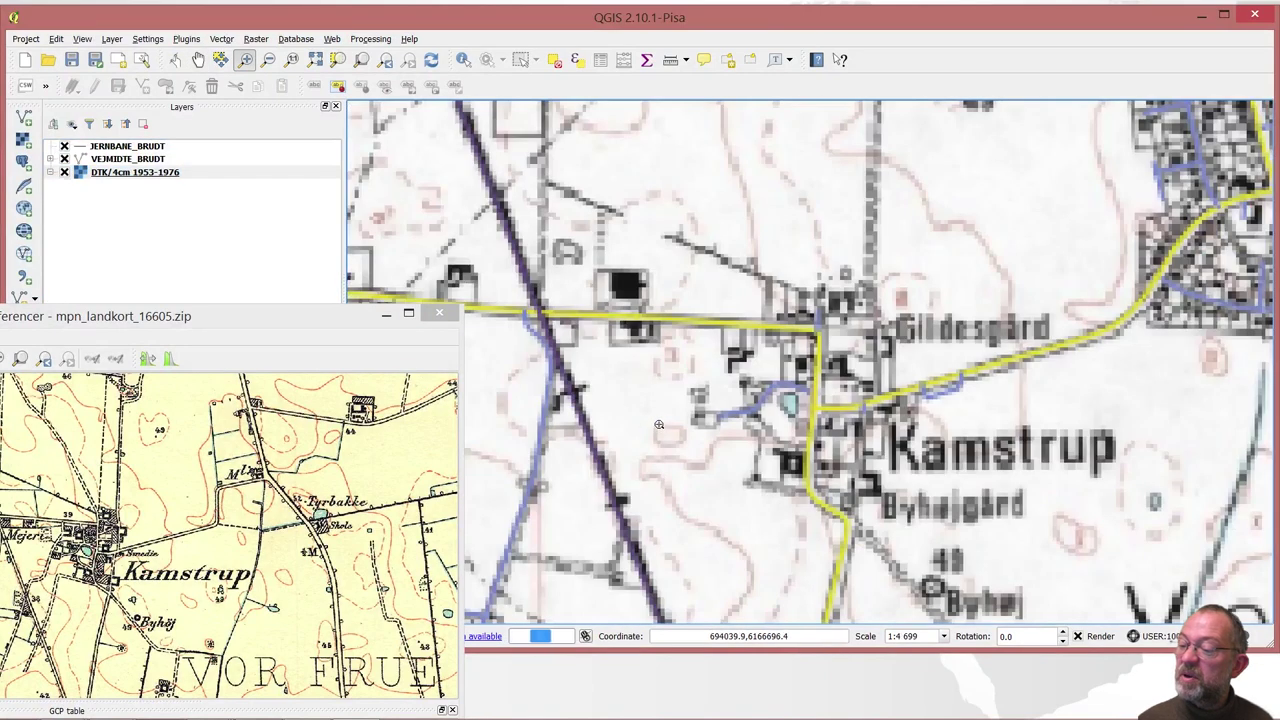
left_click_drag(277, 320, 352, 130)
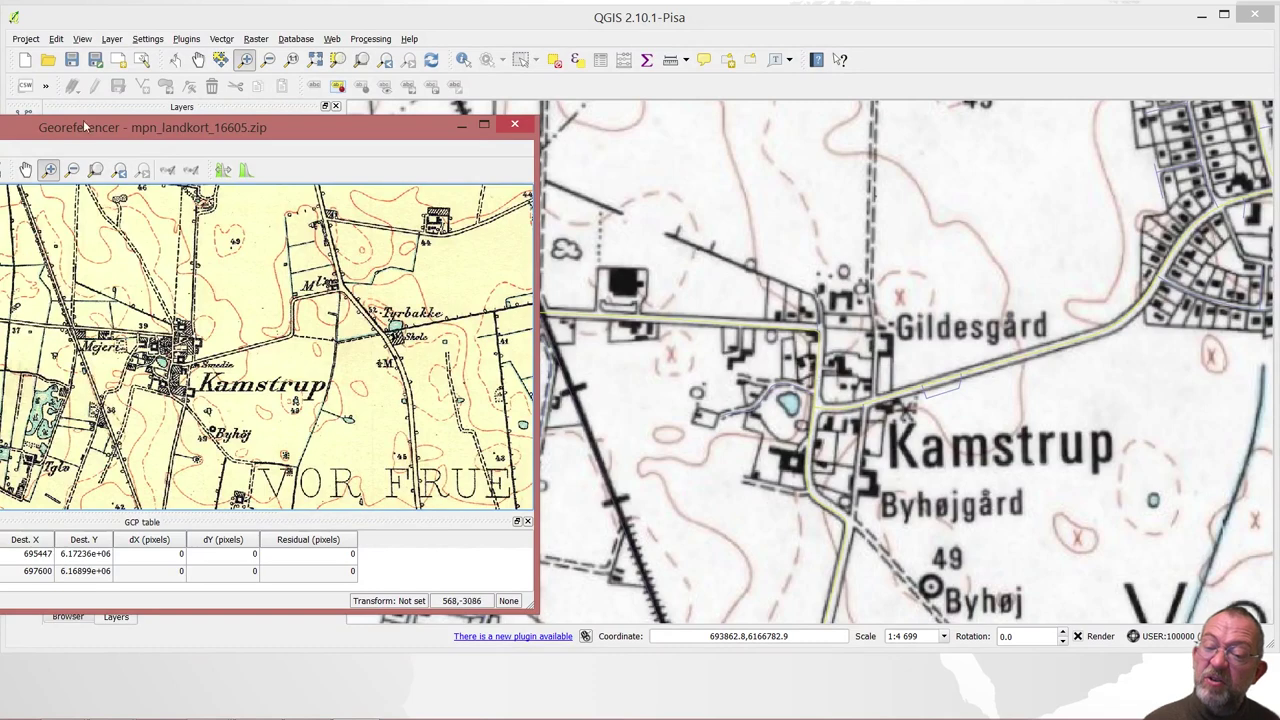
- Add a third control point linking Kamstrup crossroads (794.386, -3422.58) to map coordinates 694278, 6166726
left_click_drag(84, 132, 207, 118)
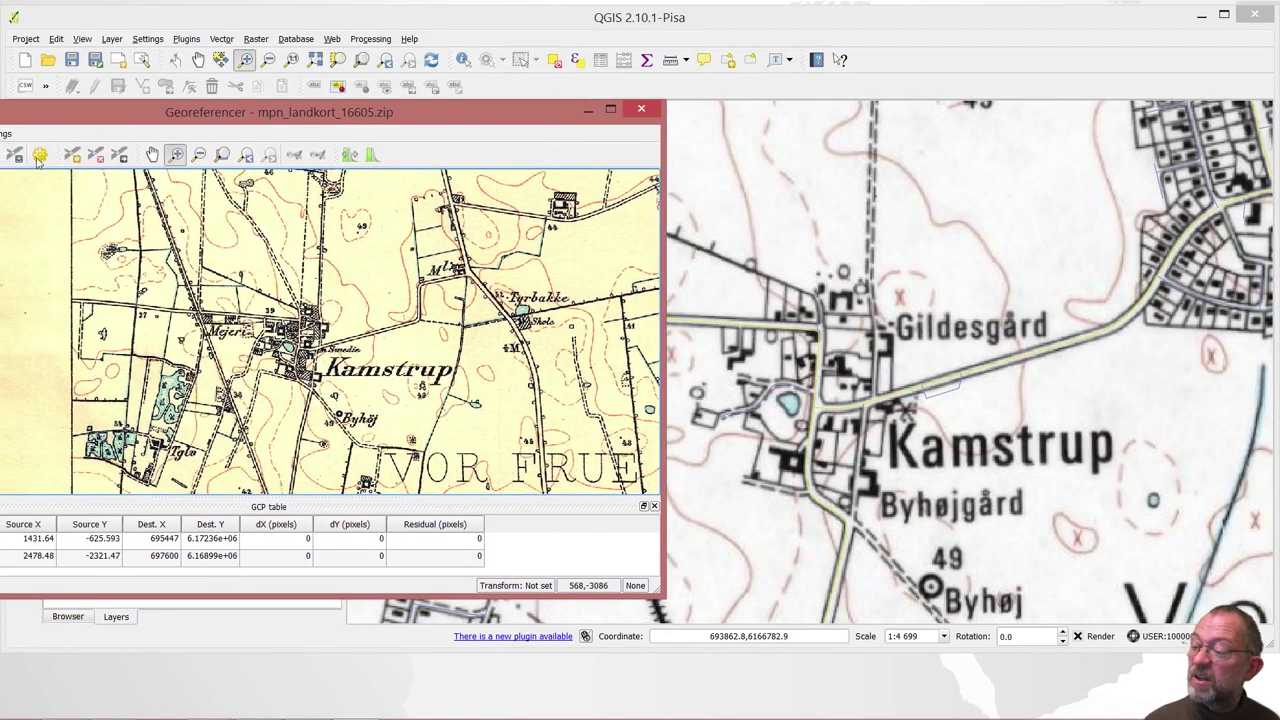
left_click(72, 154)
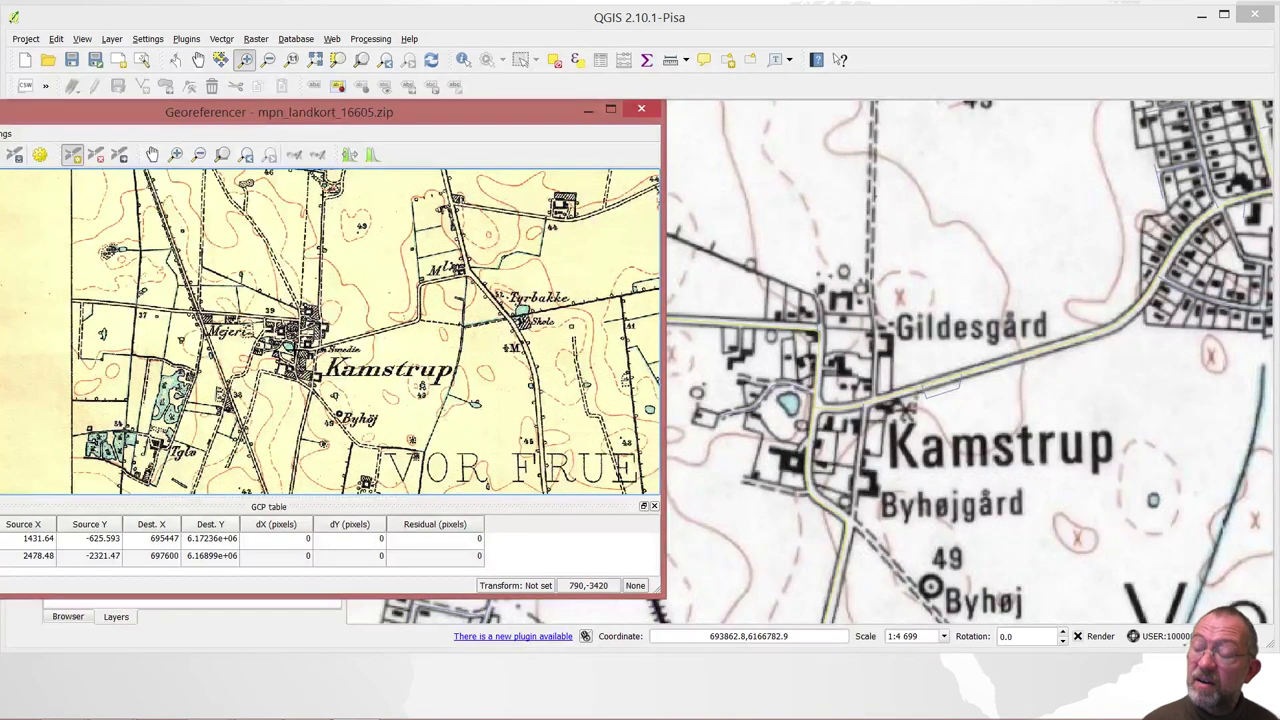
left_click(297, 351)
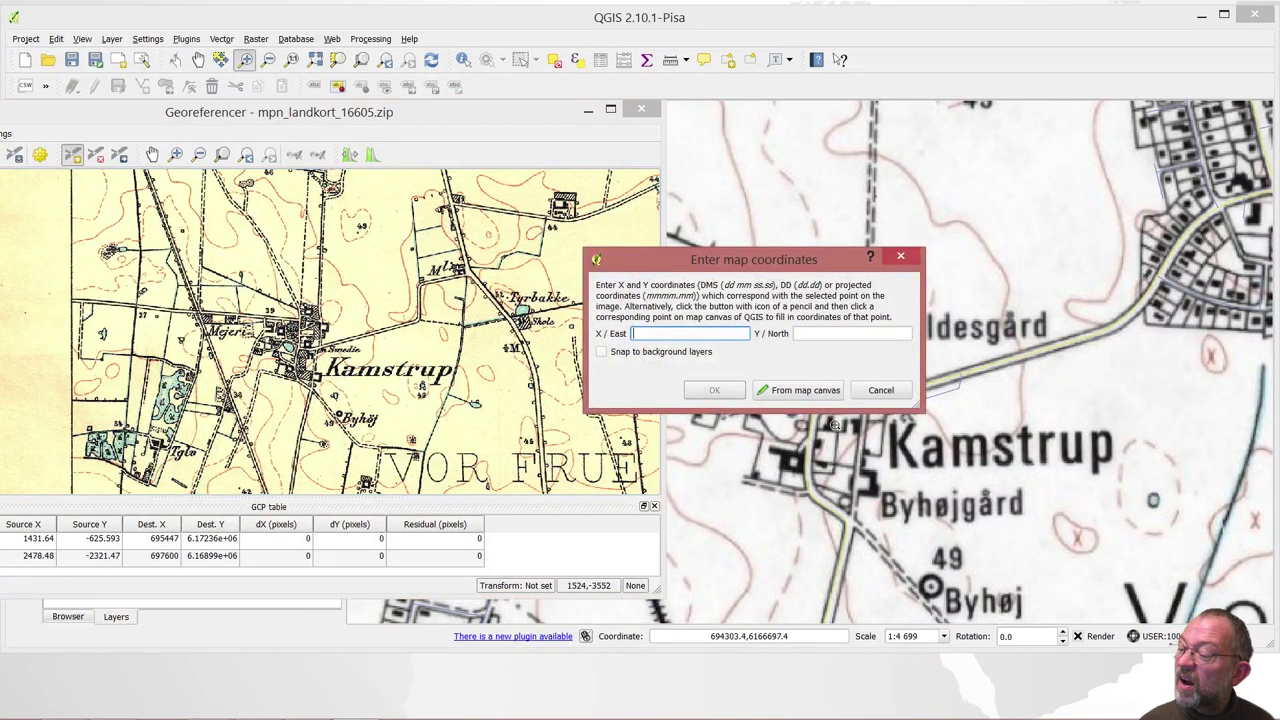
left_click(799, 390)
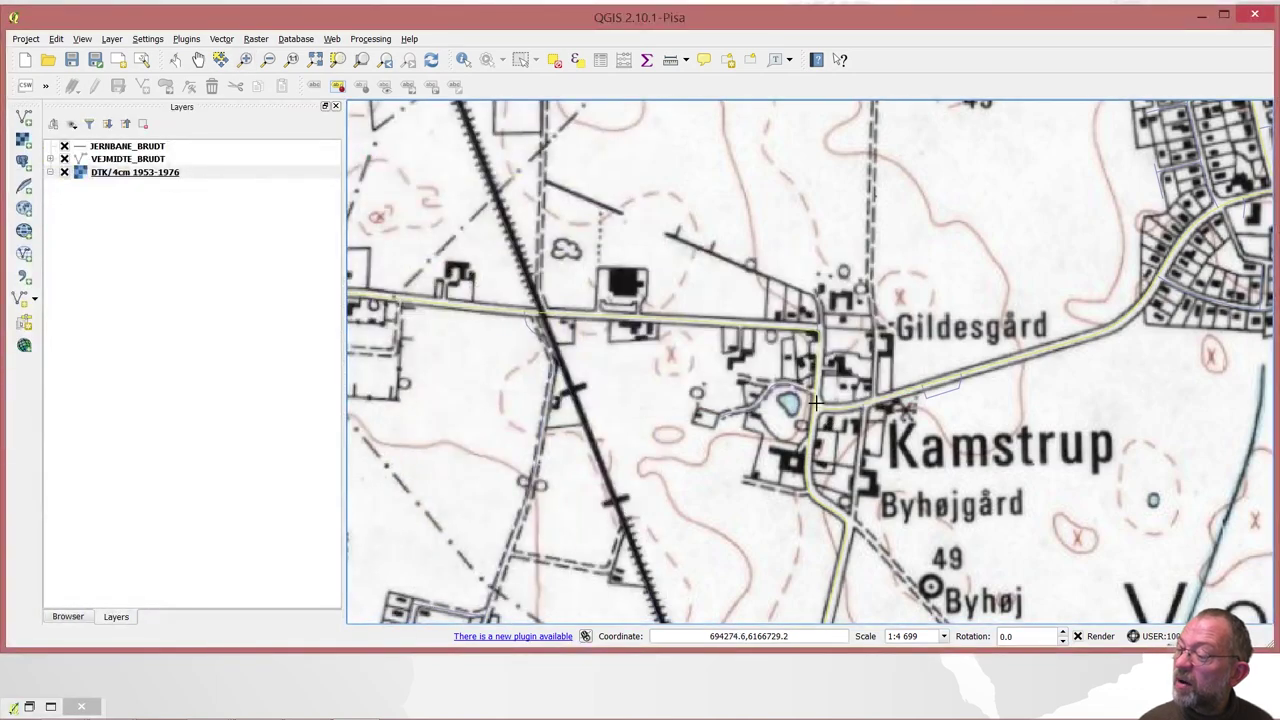
left_click(819, 405)
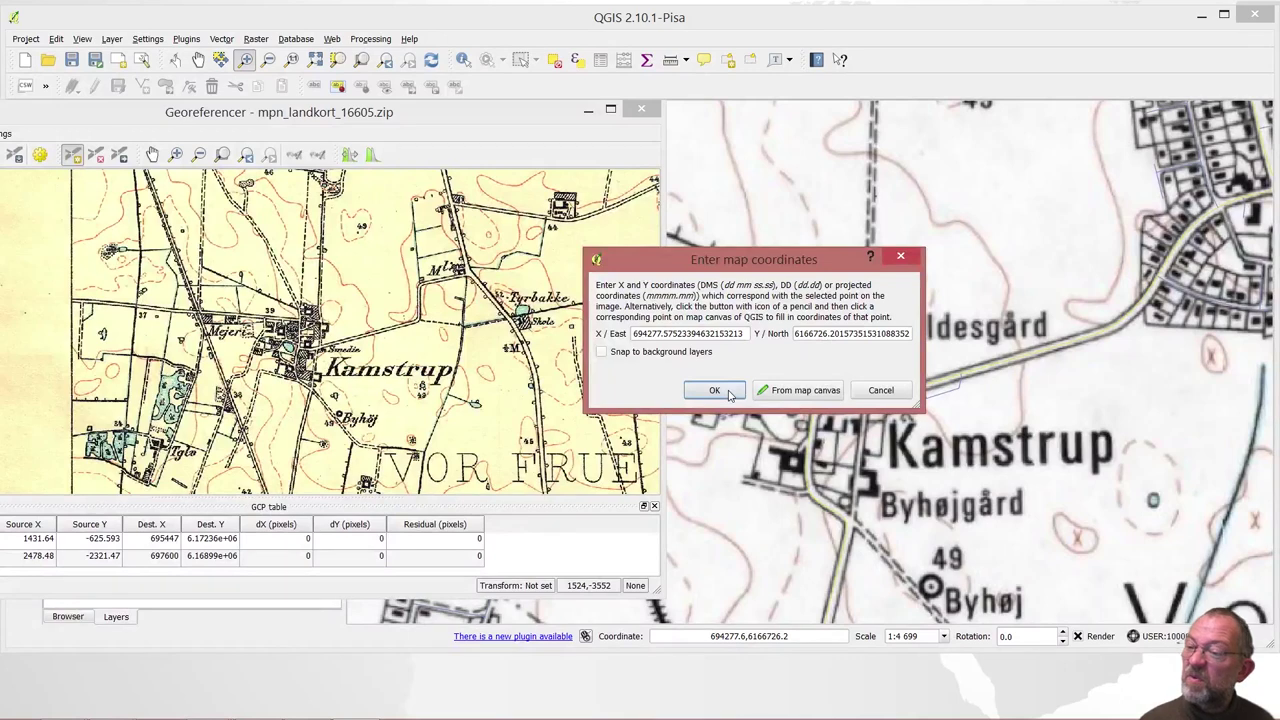
left_click(714, 390)
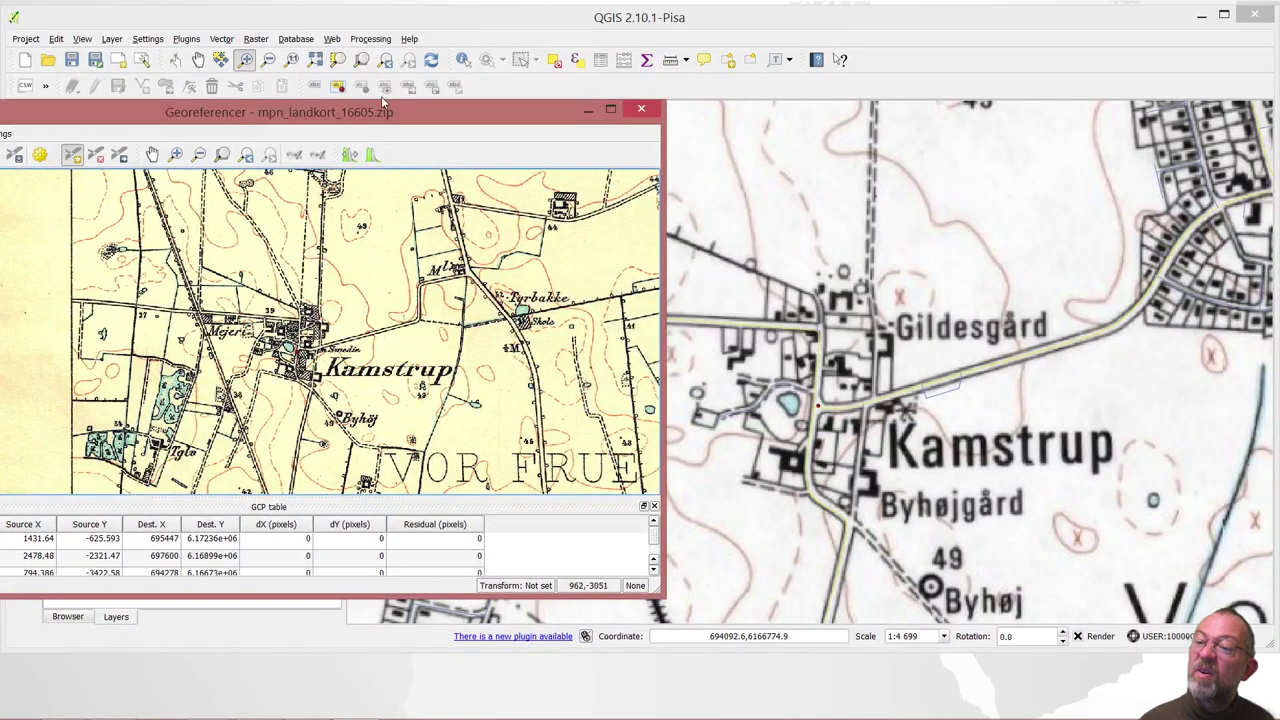
left_click_drag(388, 119, 503, 52)
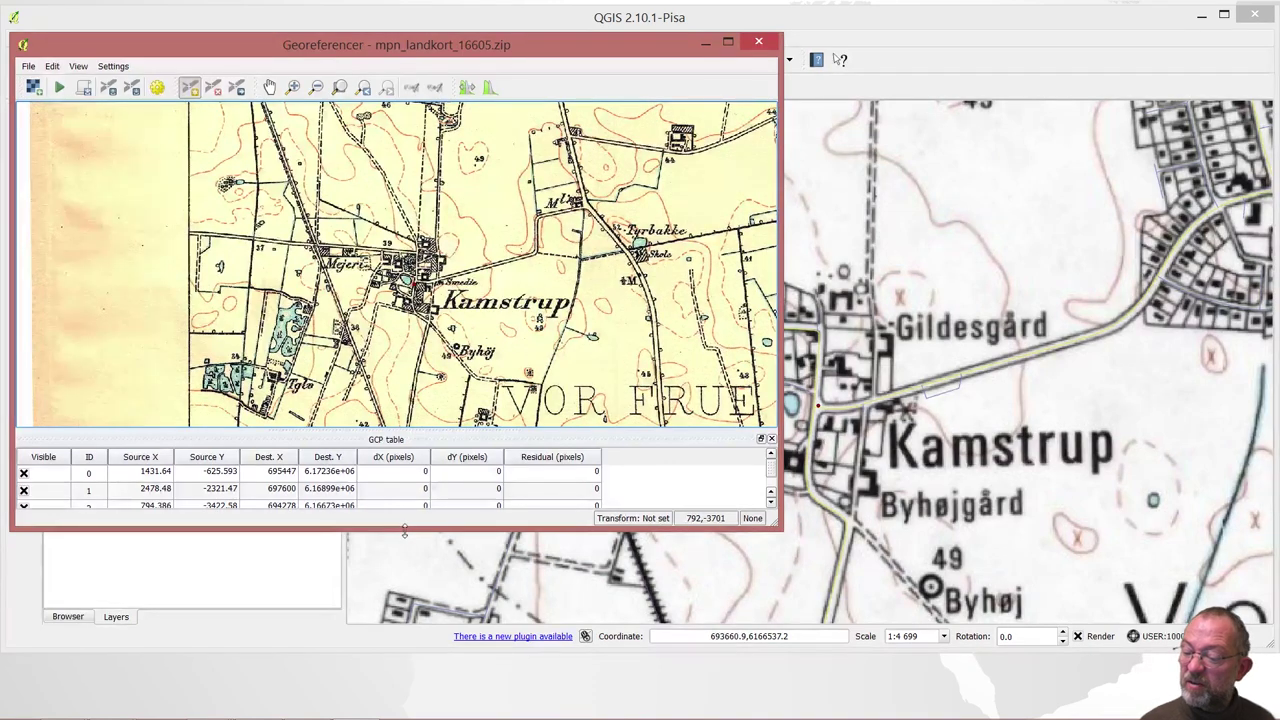
- Make the Georeferencer taller, discard a stray point, and zoom the old map onto Roskilde's Klosteret area
left_click_drag(404, 530, 408, 600)
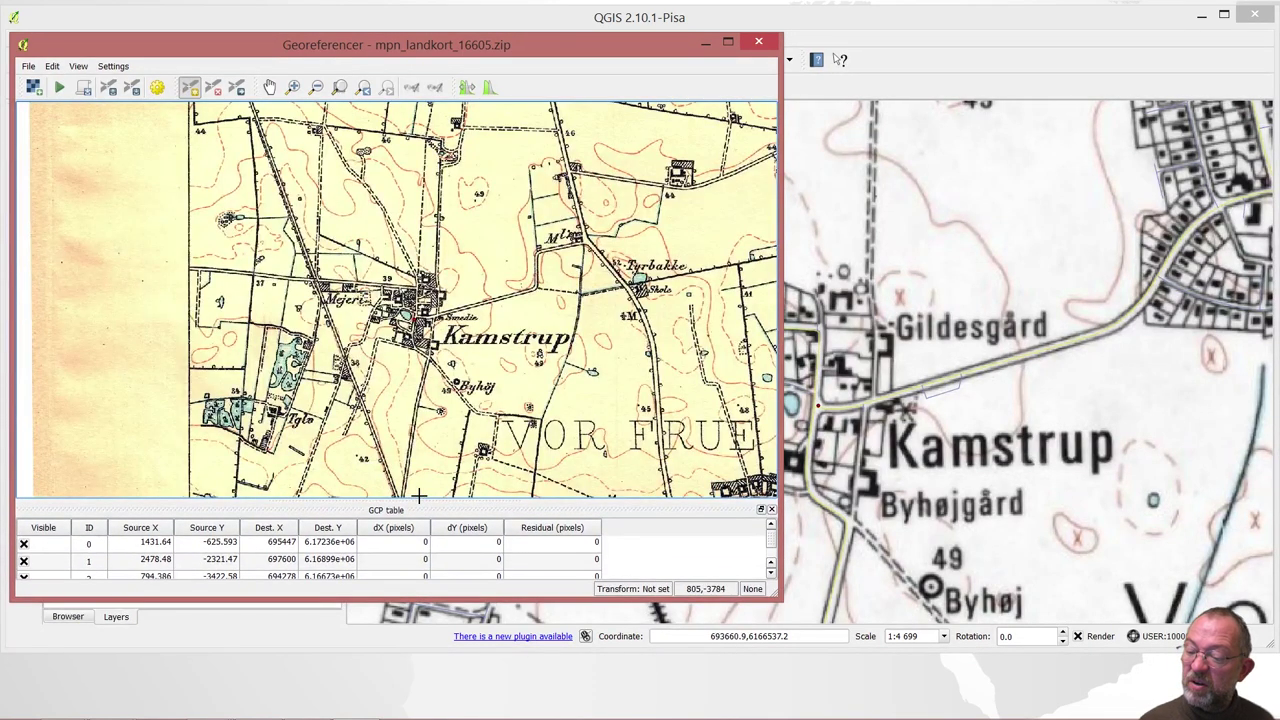
left_click(418, 495)
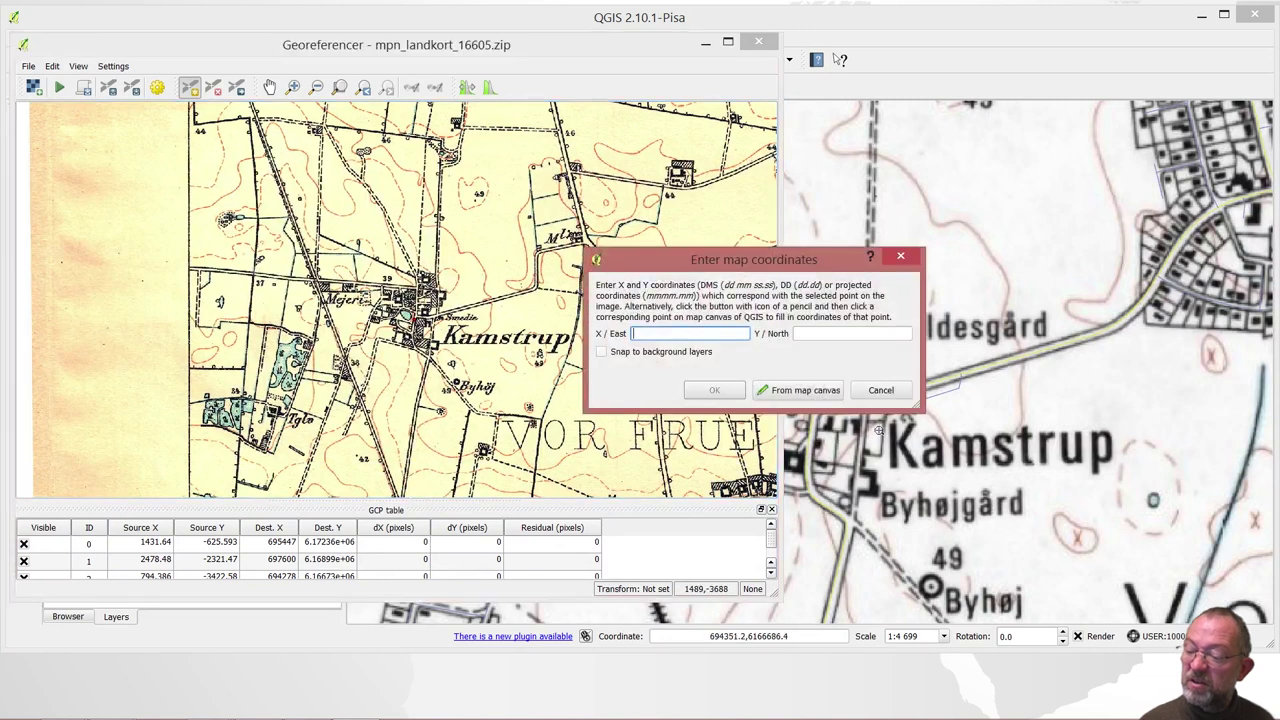
left_click(881, 391)
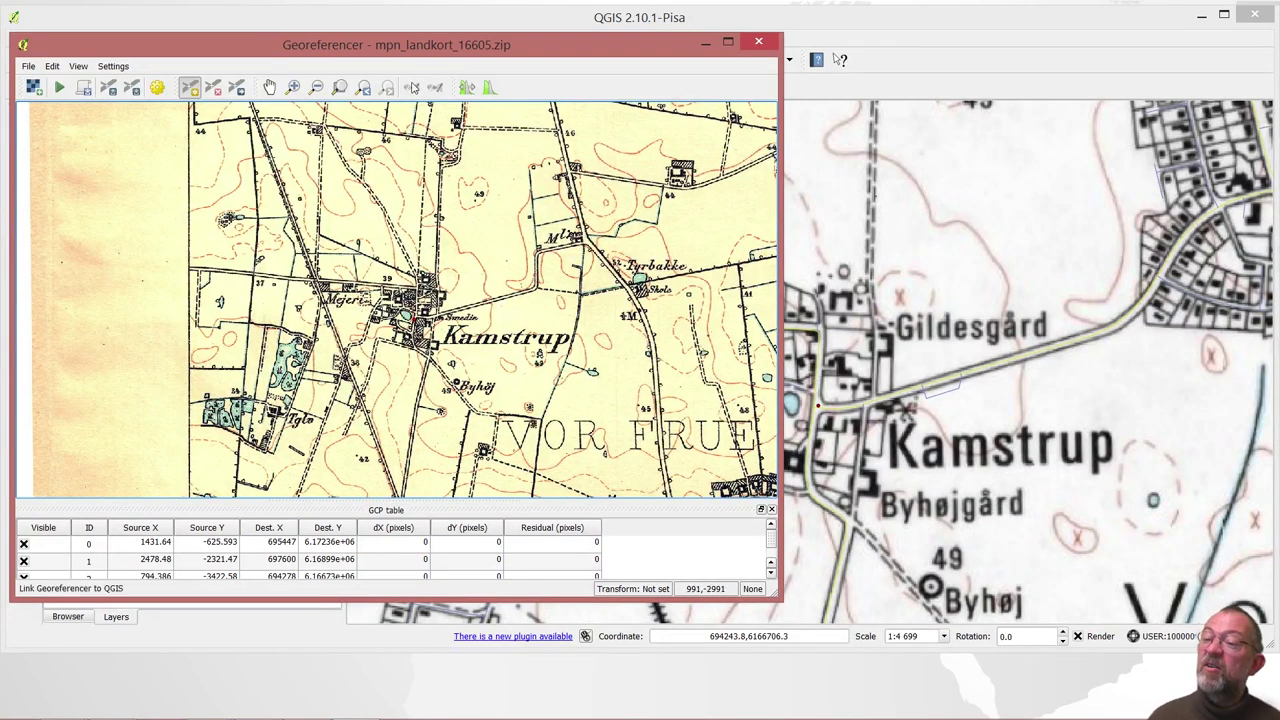
left_click(363, 87)
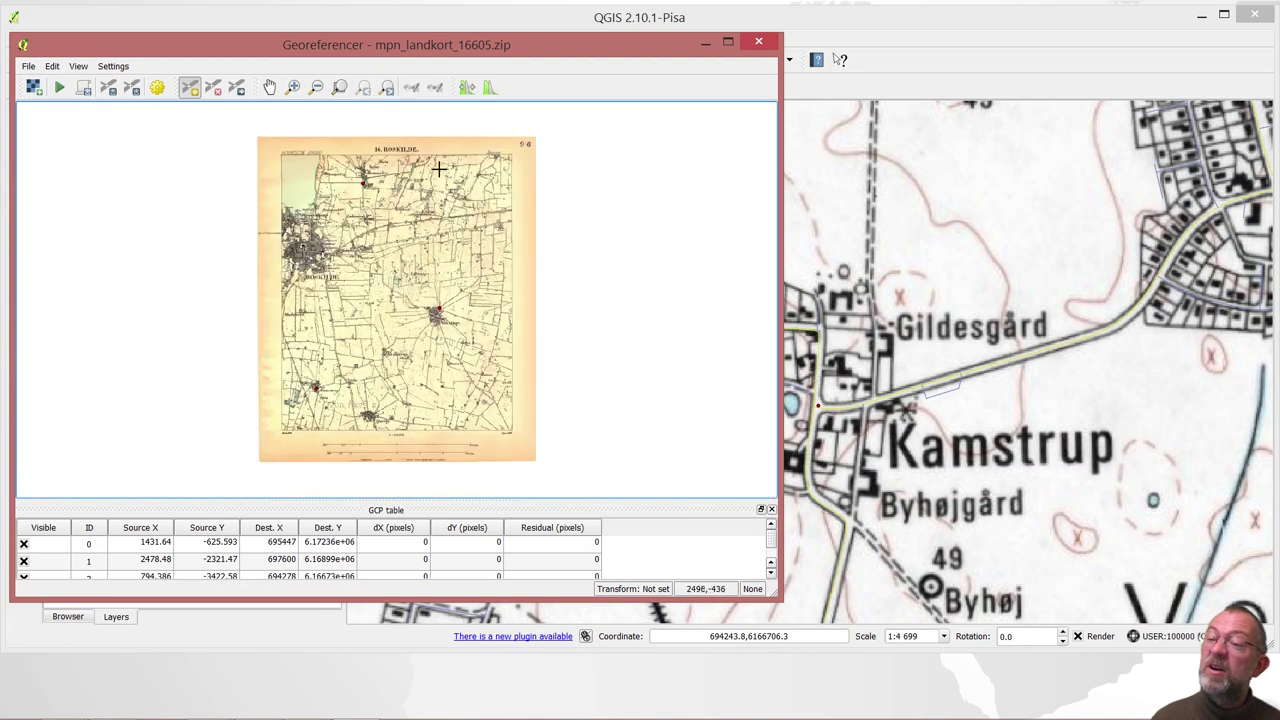
left_click(291, 89)
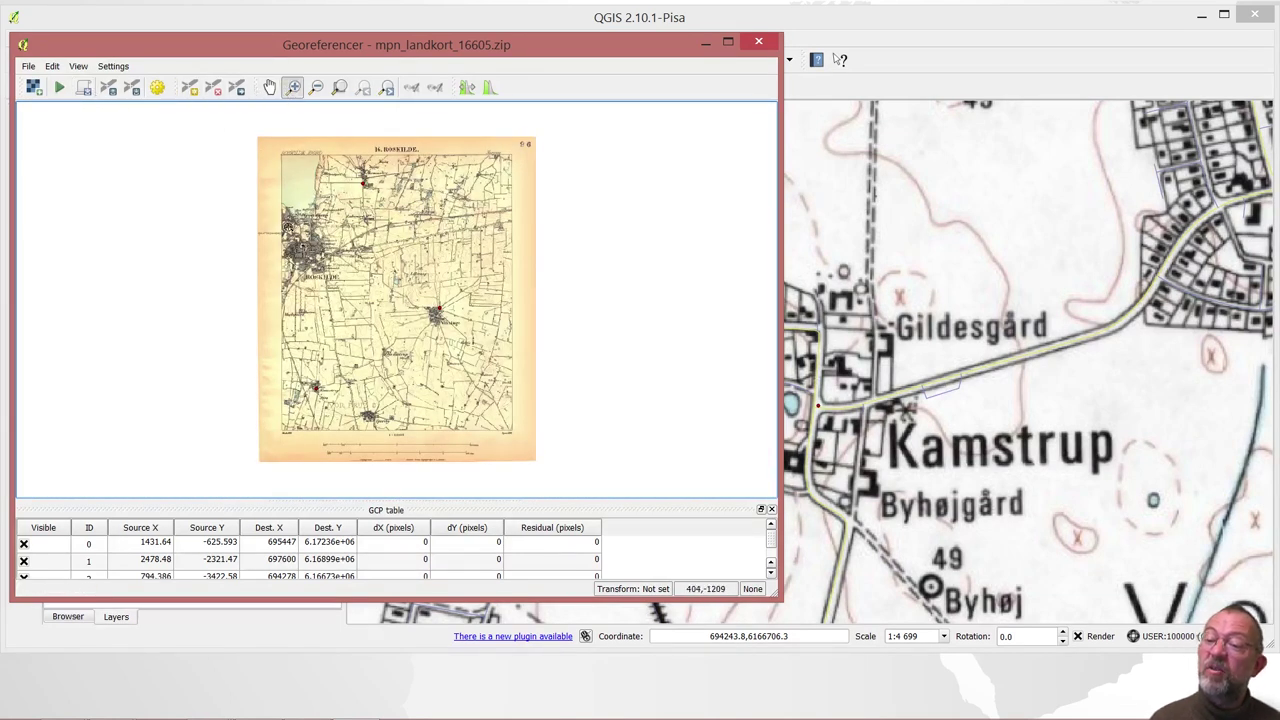
left_click_drag(286, 226, 316, 258)
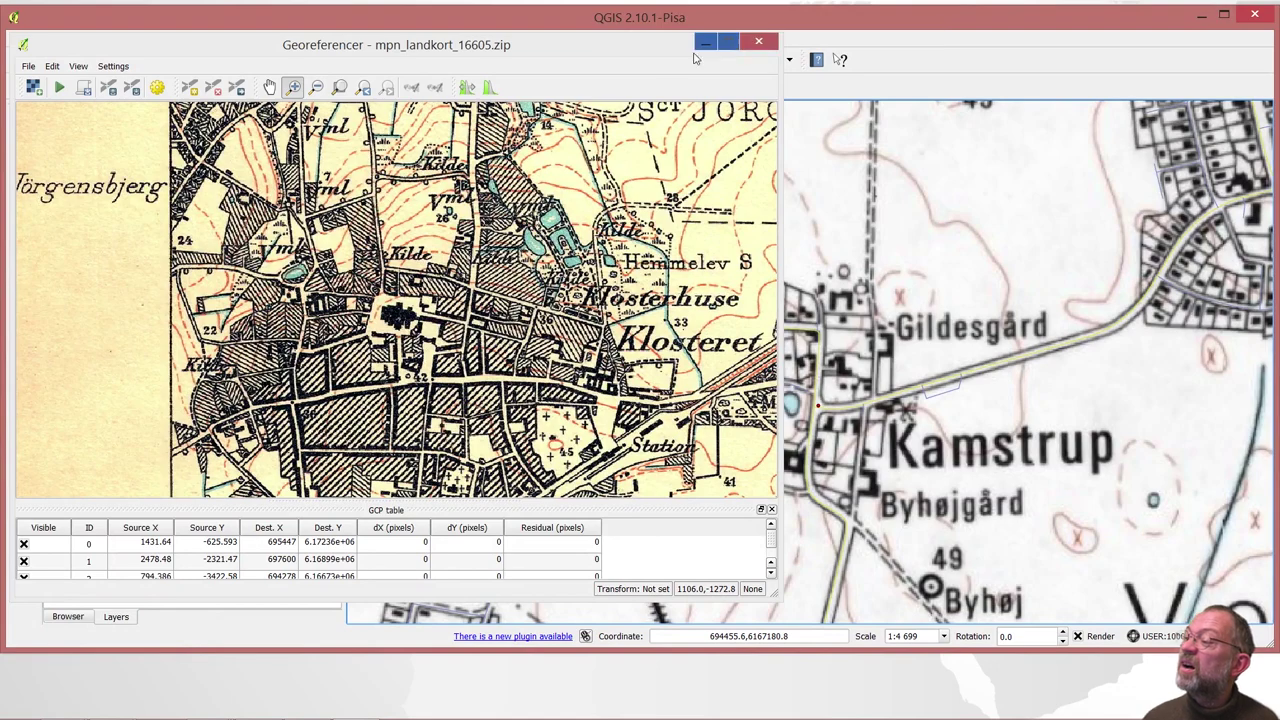
- With the DTK/4cm 1953-1976 layer hidden, bring the main map to central Roskilde at 1:5 908, then show the layer
left_click_drag(662, 48, 368, 271)
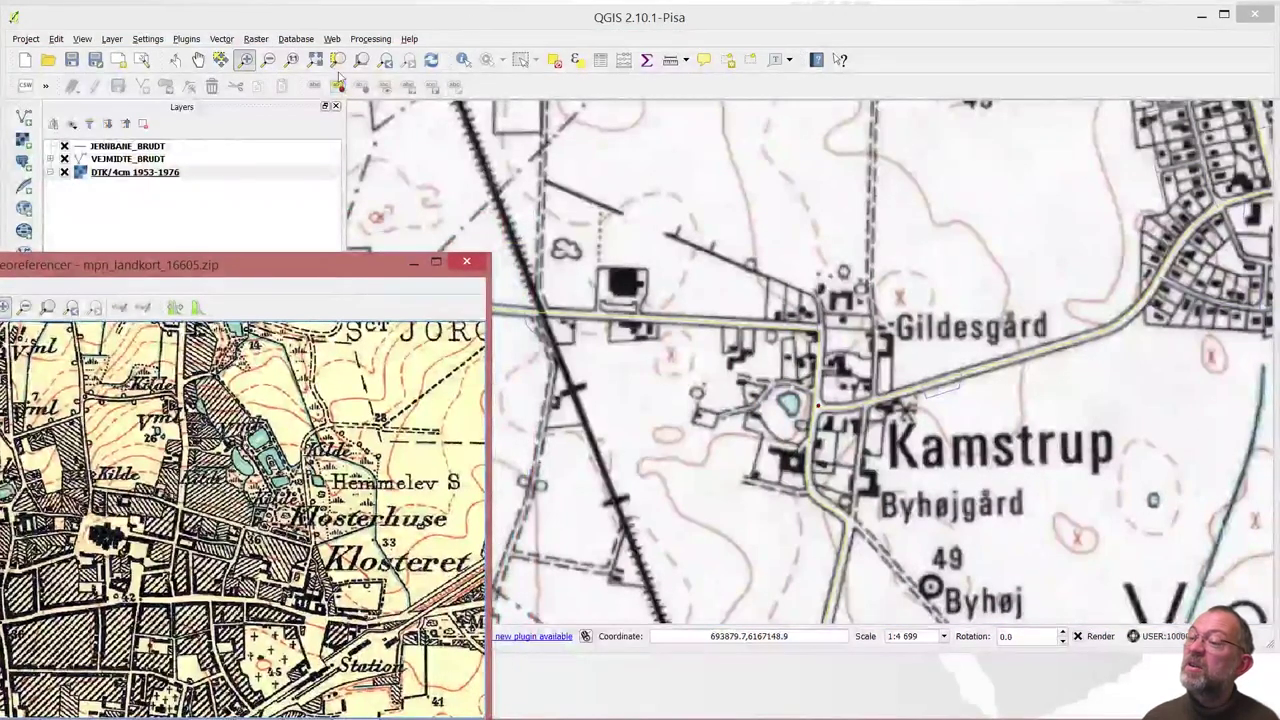
left_click(64, 172)
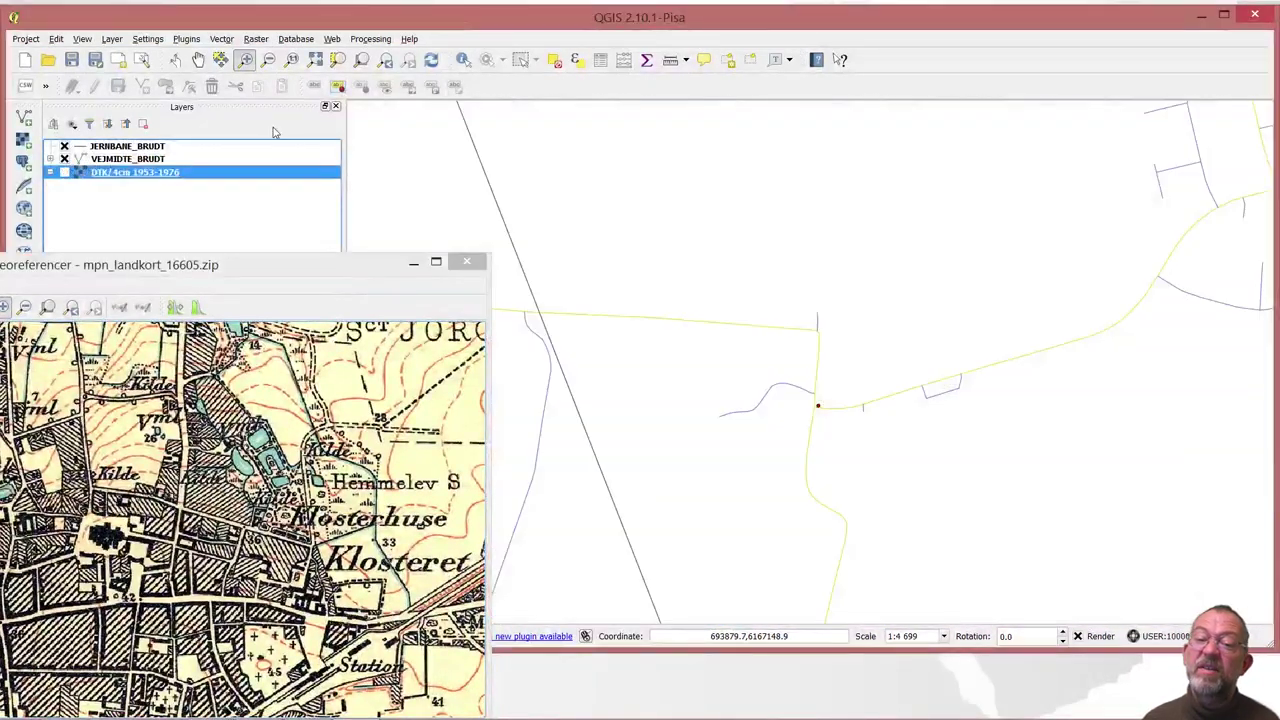
left_click(386, 61)
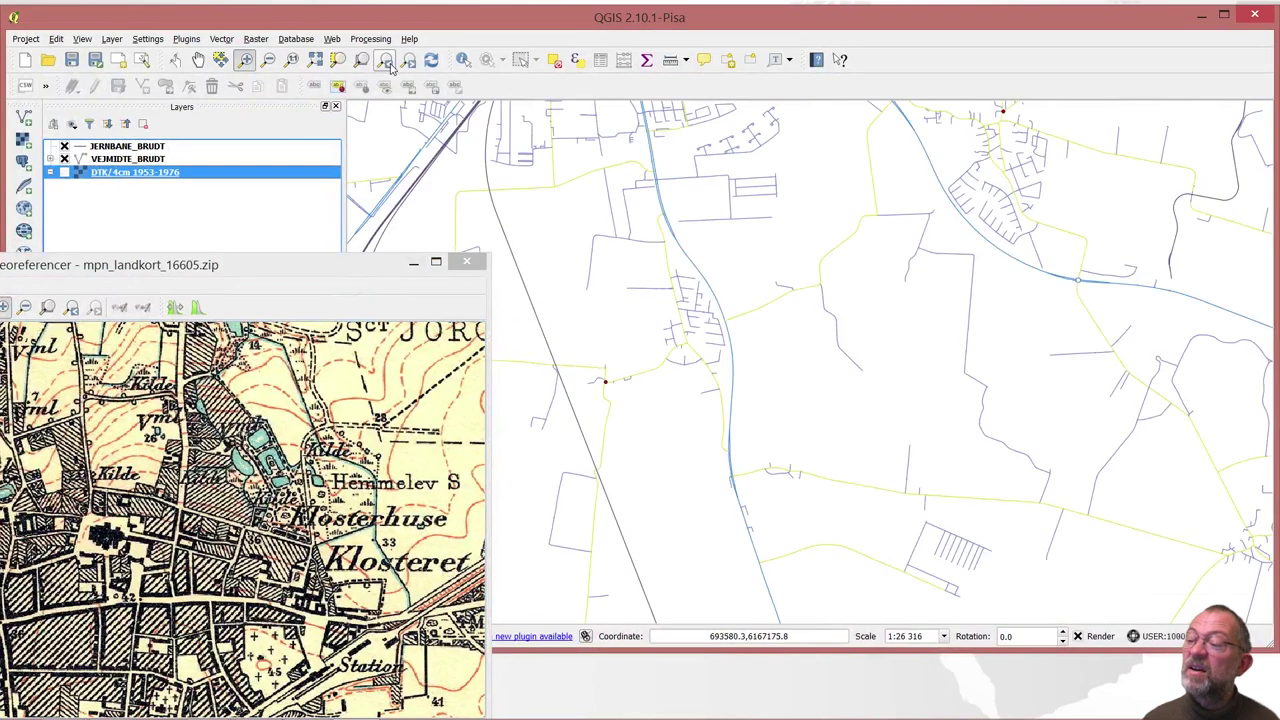
left_click(198, 59)
left_click_drag(636, 207, 777, 457)
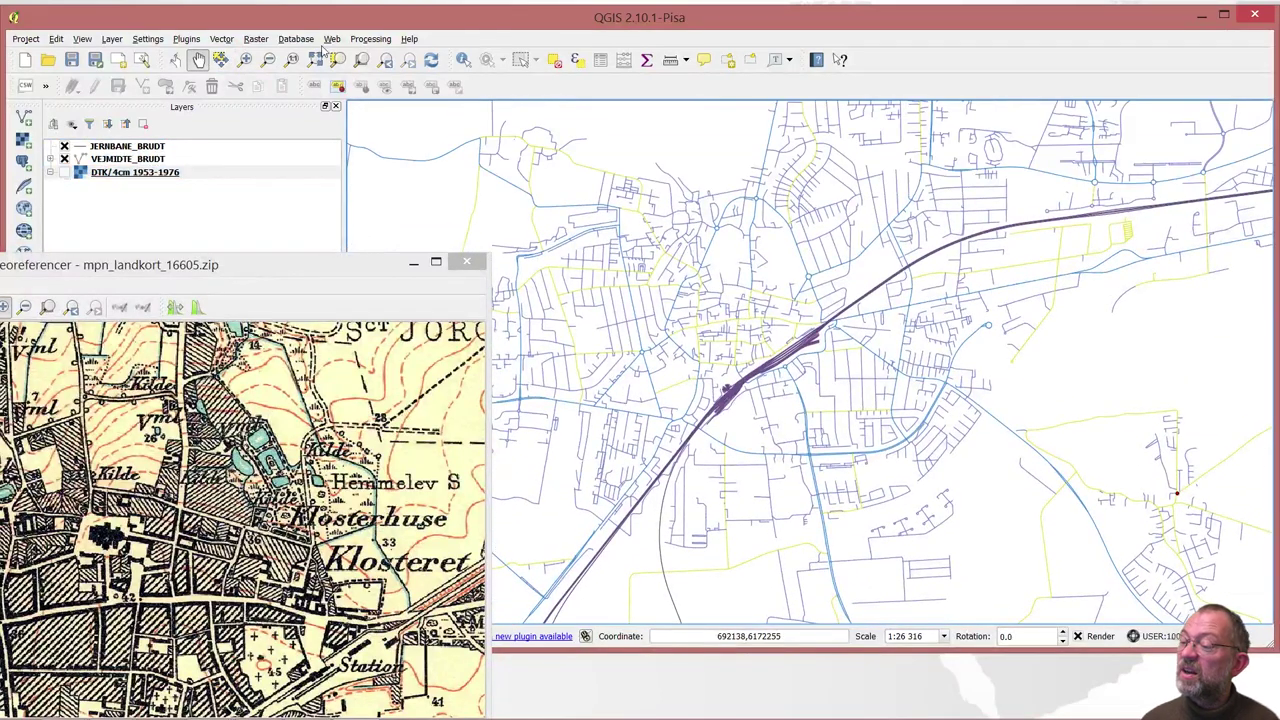
left_click_drag(624, 222, 682, 254)
left_click(245, 59)
left_click_drag(720, 280, 884, 400)
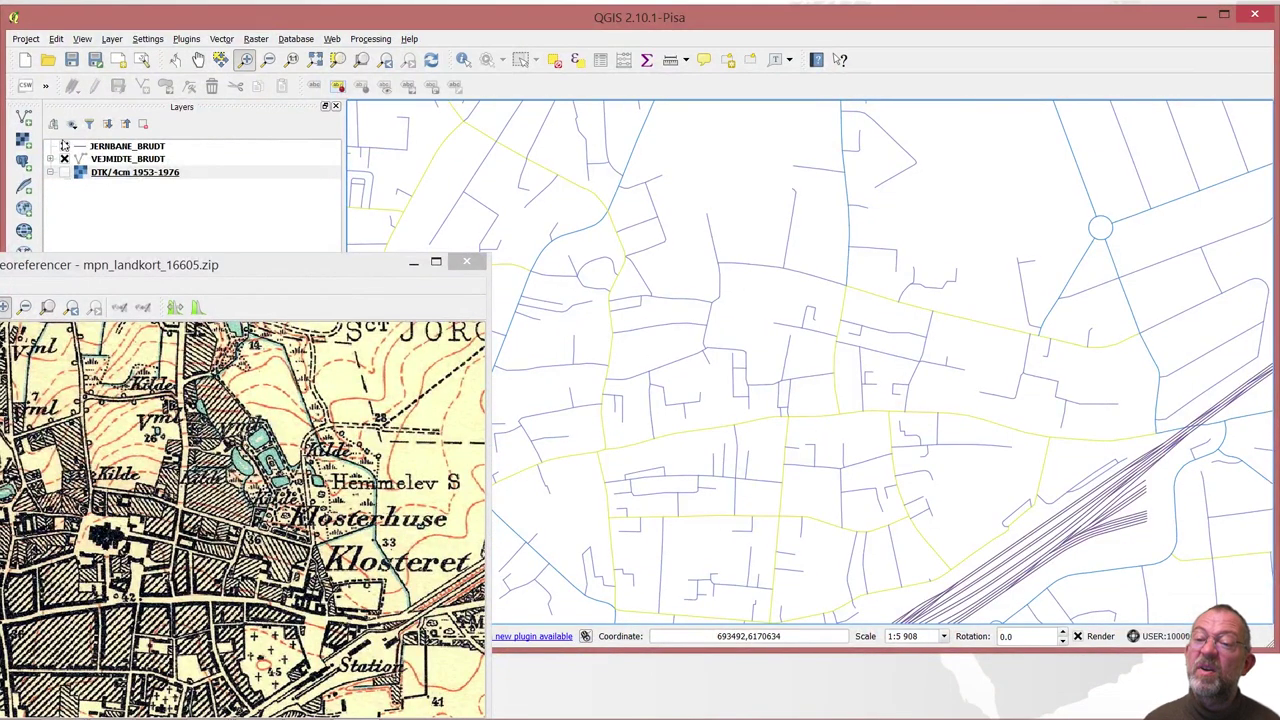
left_click(65, 174)
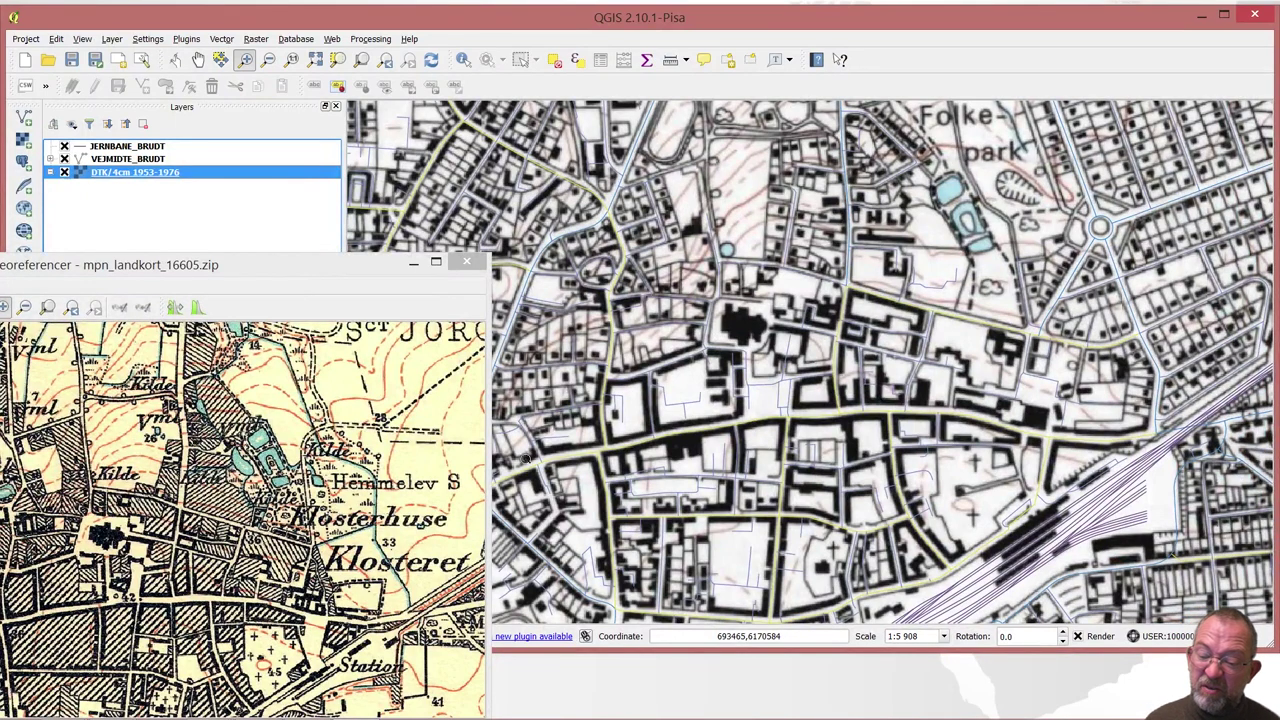
left_click(714, 447)
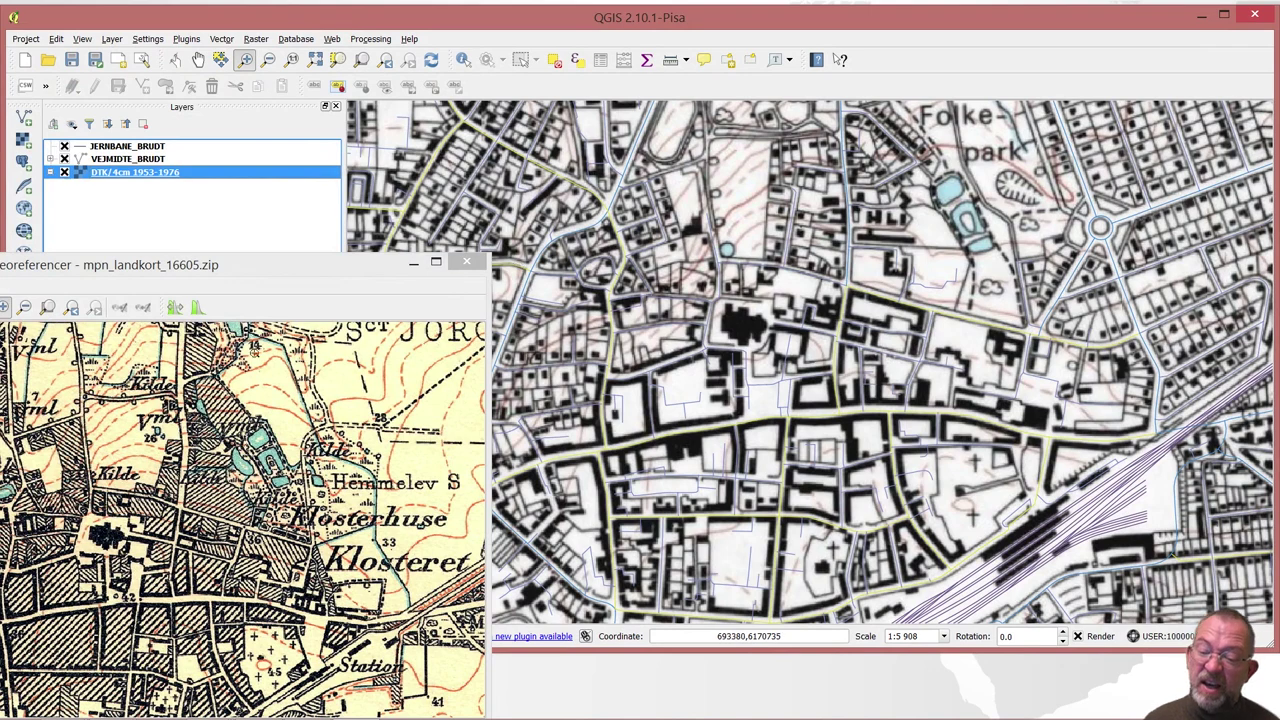
- Add a fourth control point linking Roskilde (711.862, -1566.48) to map coordinates 694036, 6170450
left_click(82, 296)
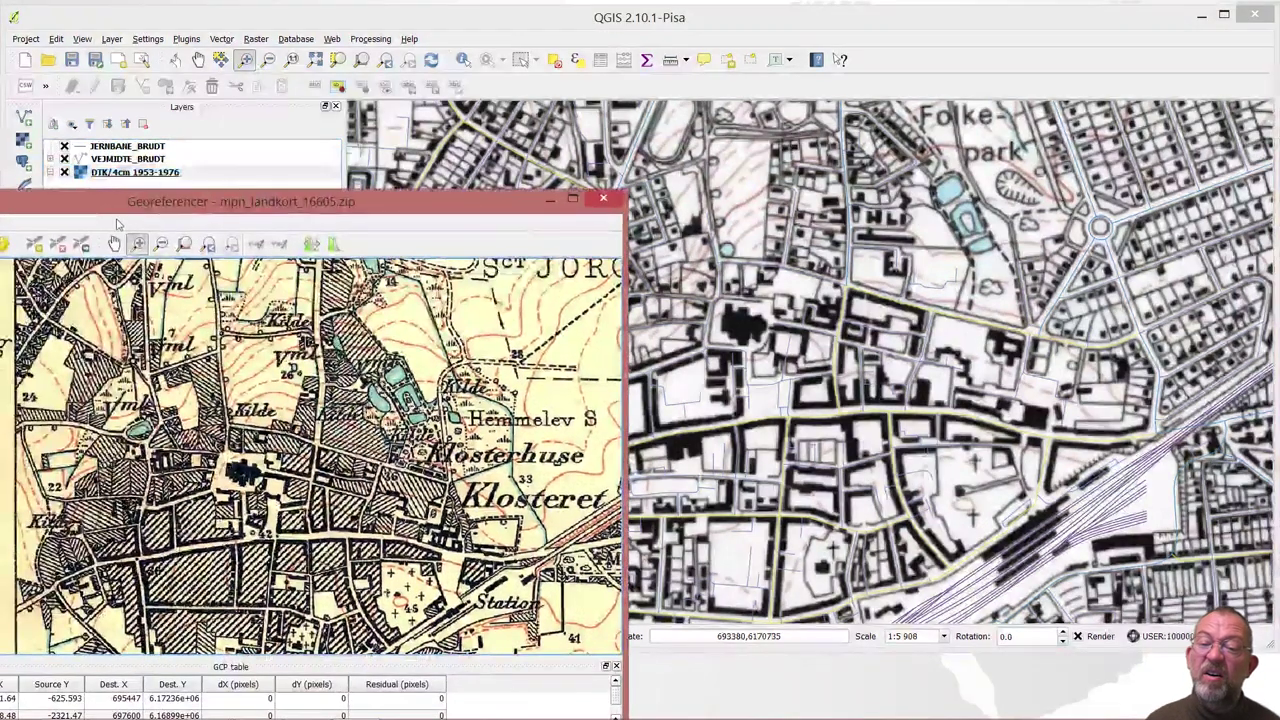
left_click(34, 244)
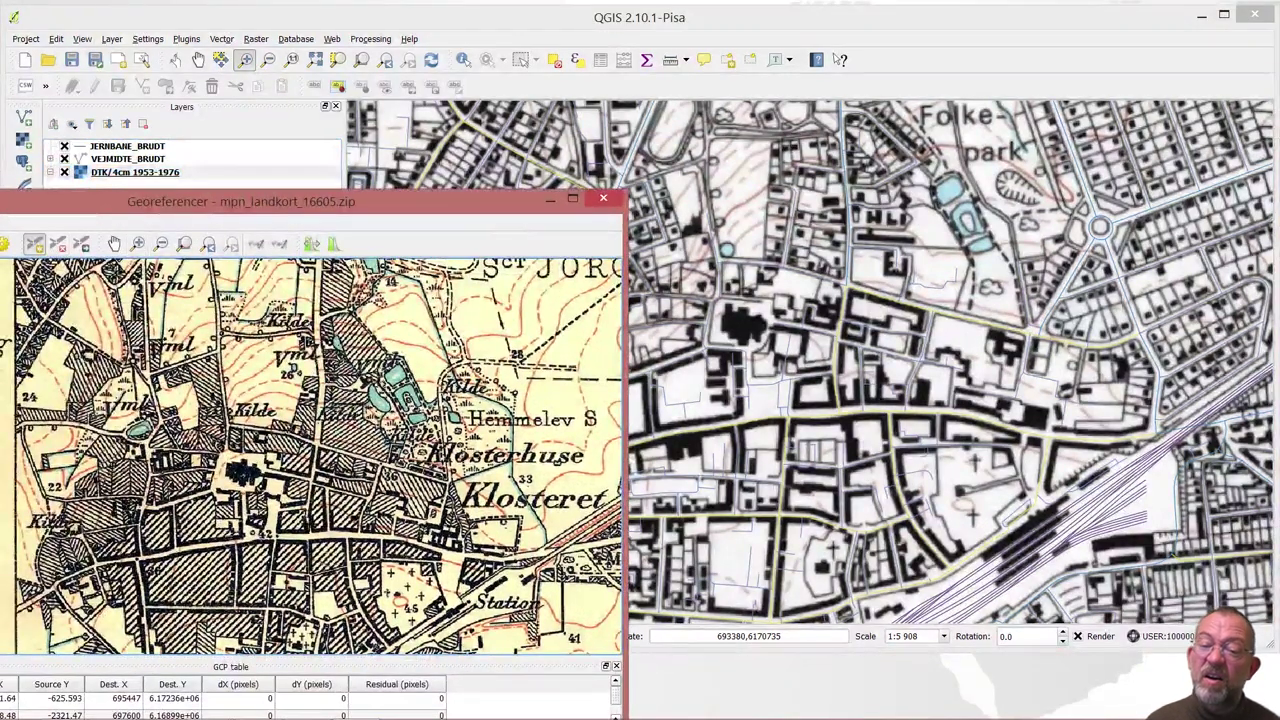
left_click(311, 535)
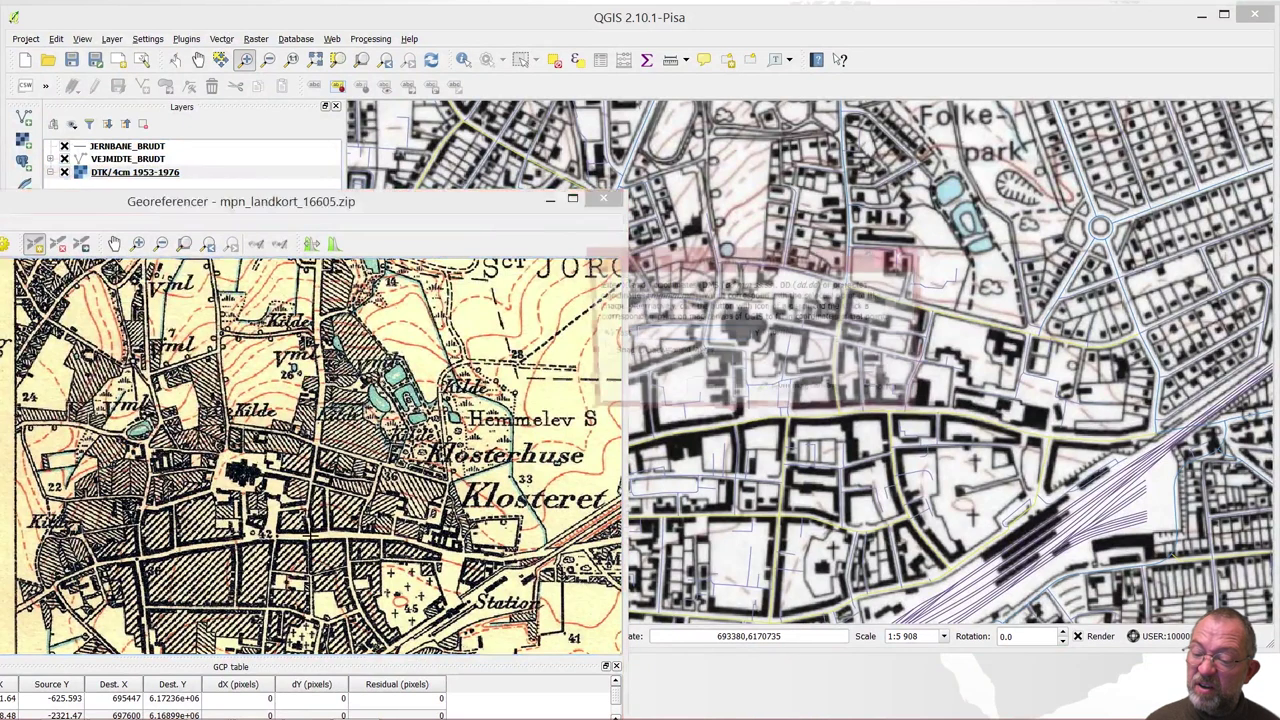
left_click(805, 390)
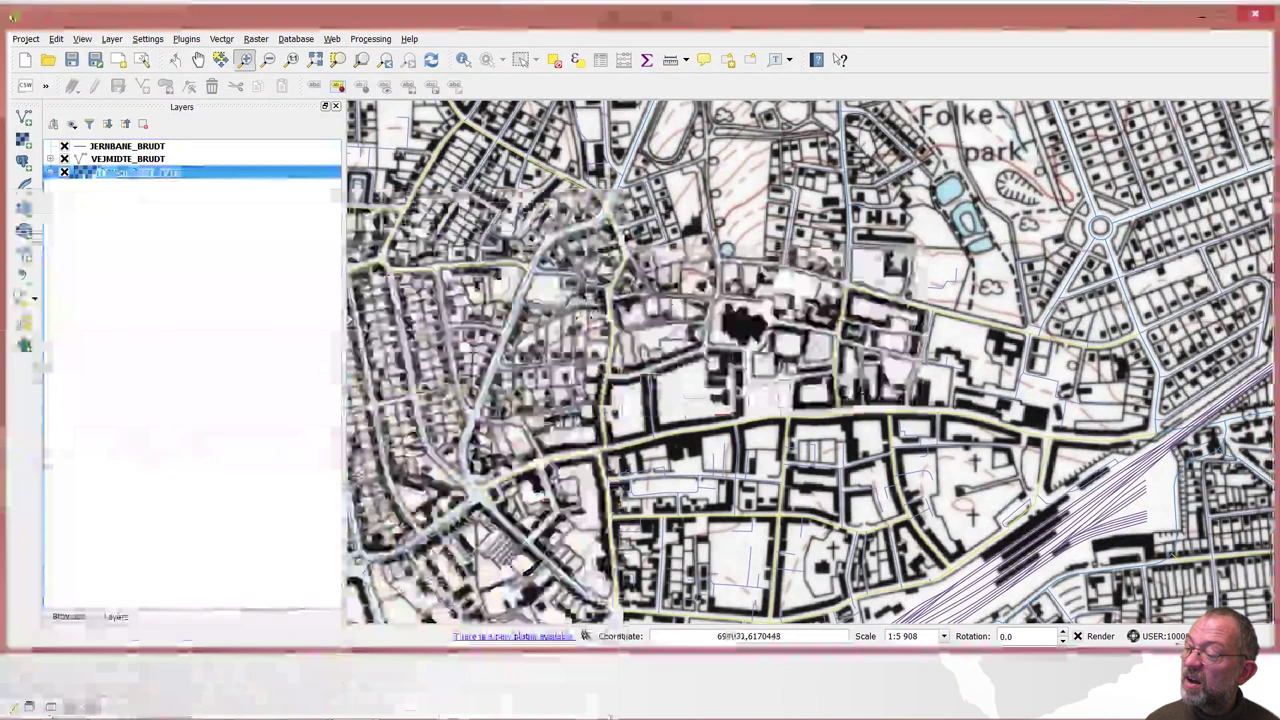
left_click(841, 410)
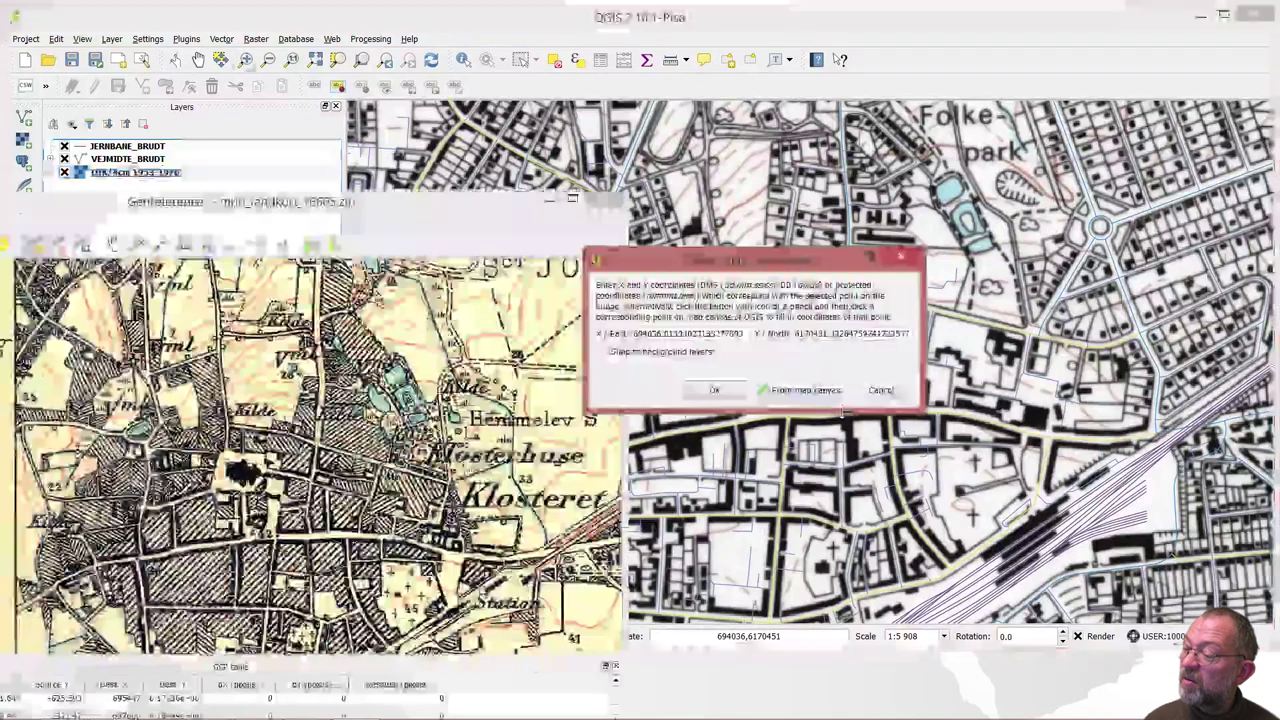
left_click(731, 394)
- Cancel an extra control point and enlarge the GCP table
left_click_drag(498, 212, 626, 51)
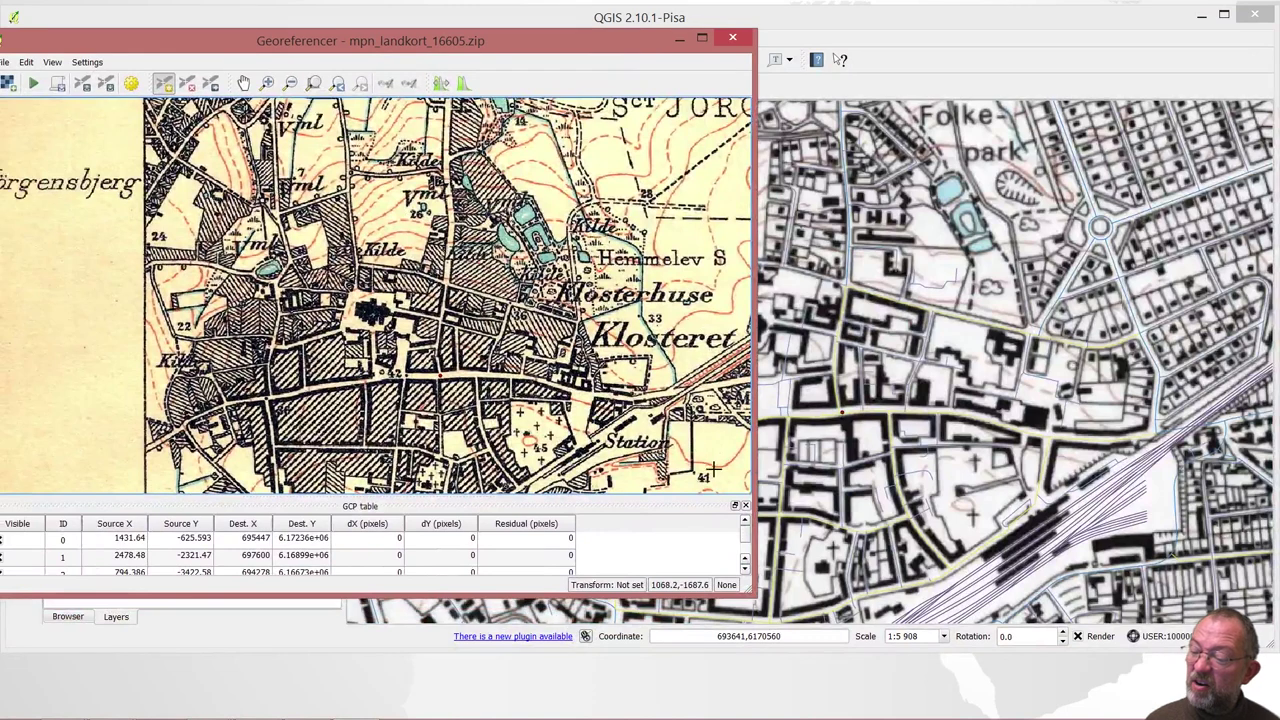
left_click(678, 349)
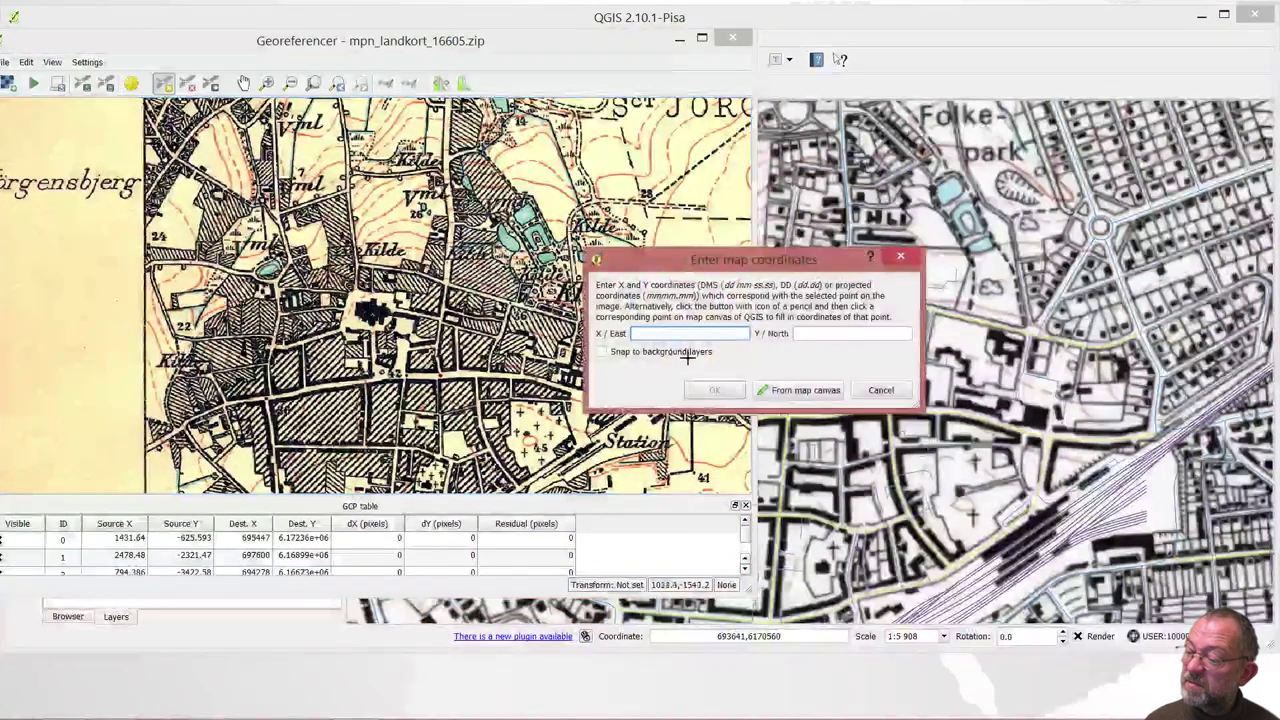
left_click(880, 389)
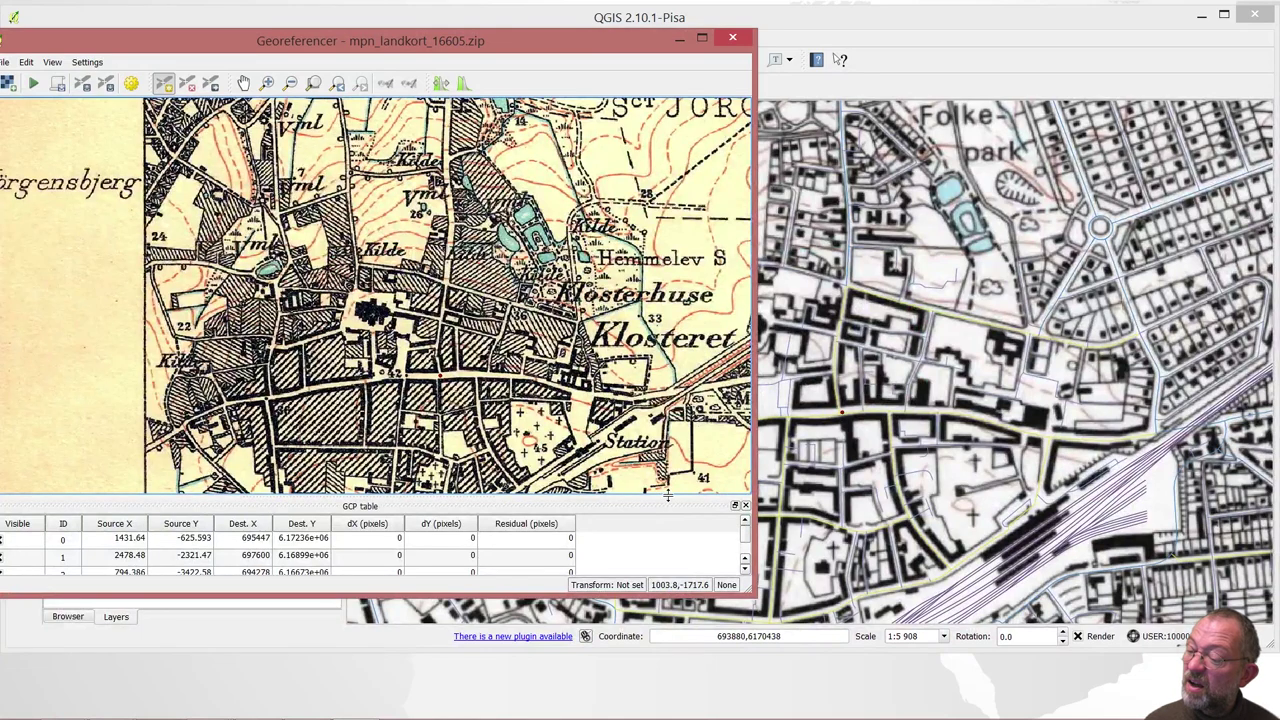
left_click_drag(667, 494, 682, 348)
left_click_drag(320, 33, 412, 27)
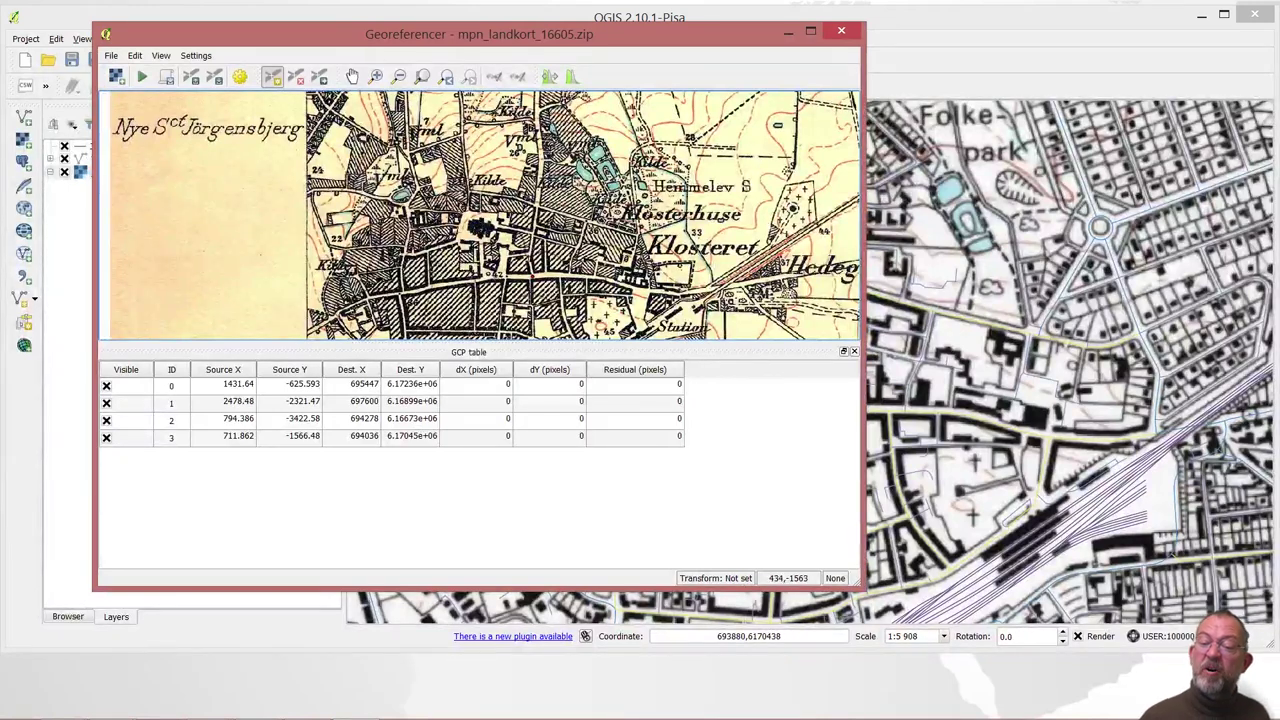
- Set the transformation to Polynomial 1 with Nearest neighbour resampling and browse for a PDF report location
left_click(196, 55)
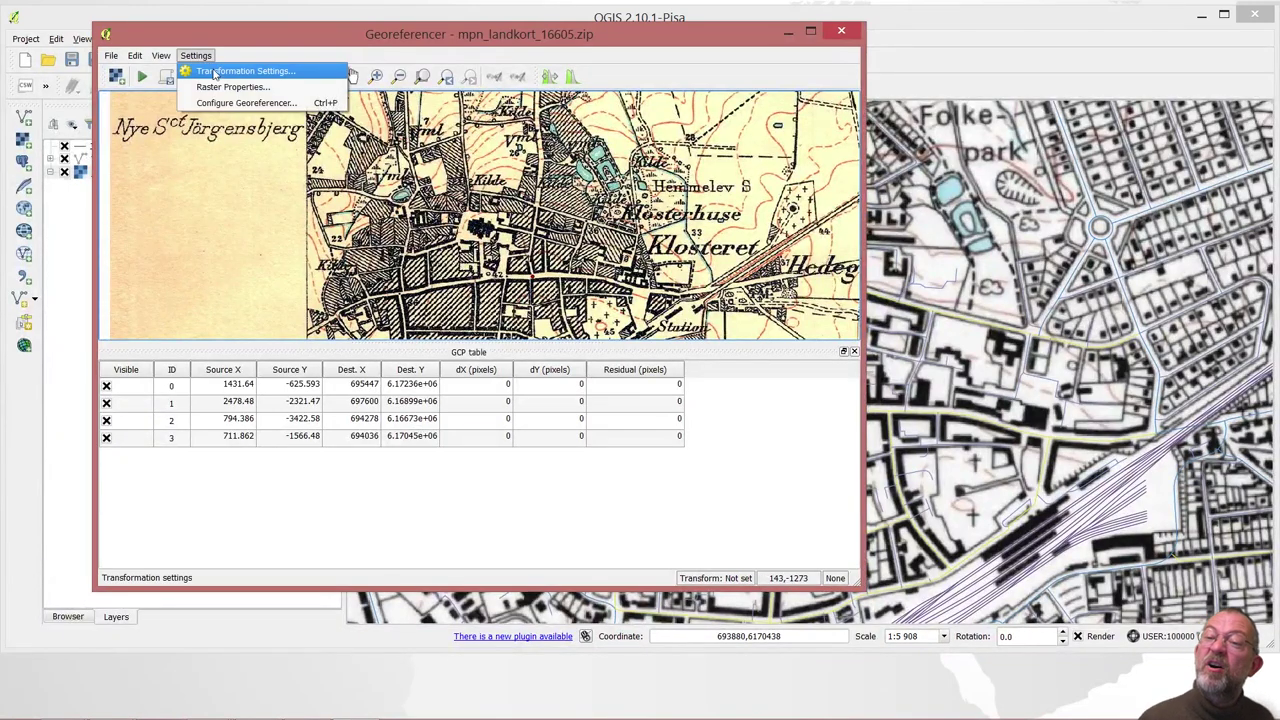
left_click(230, 71)
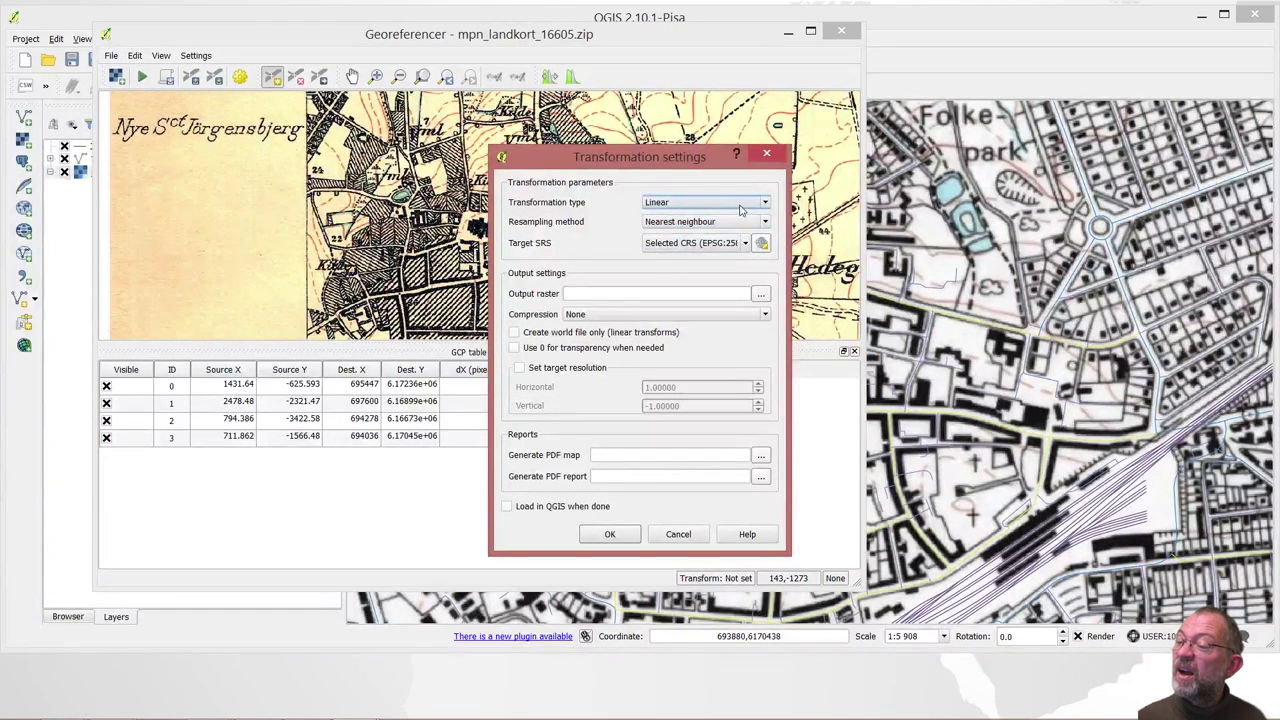
left_click(740, 205)
left_click(706, 238)
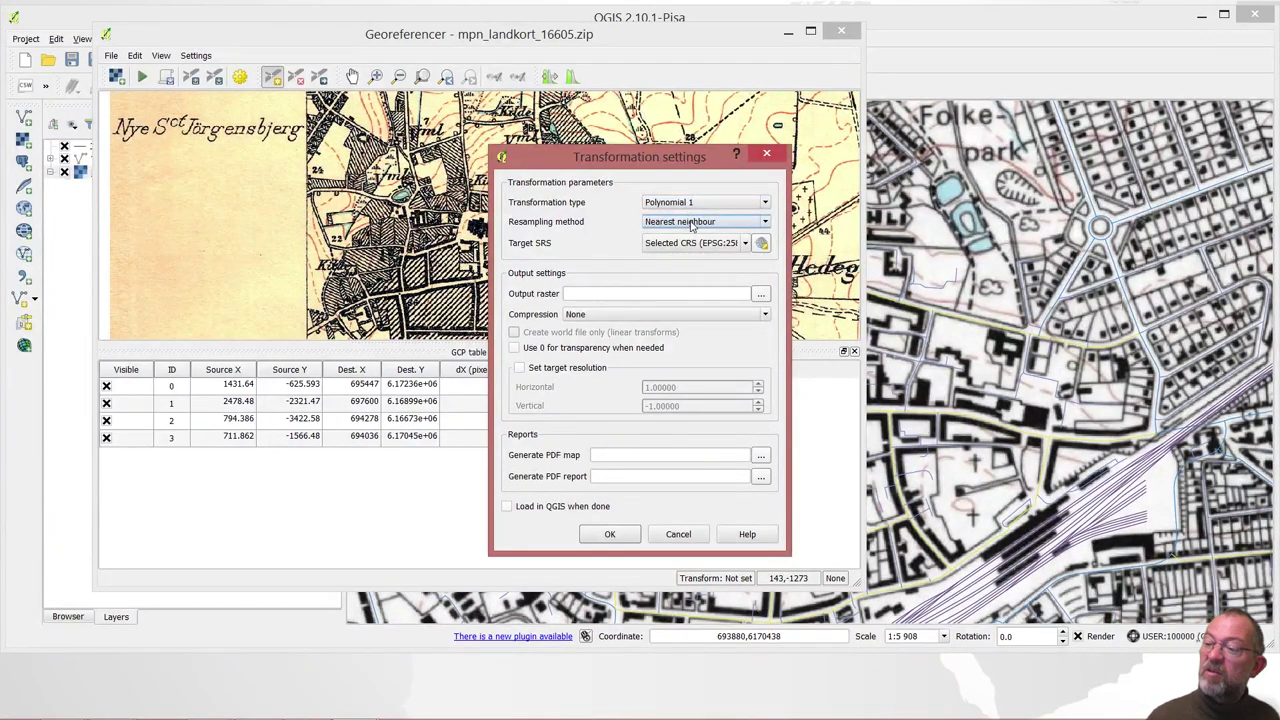
left_click(690, 226)
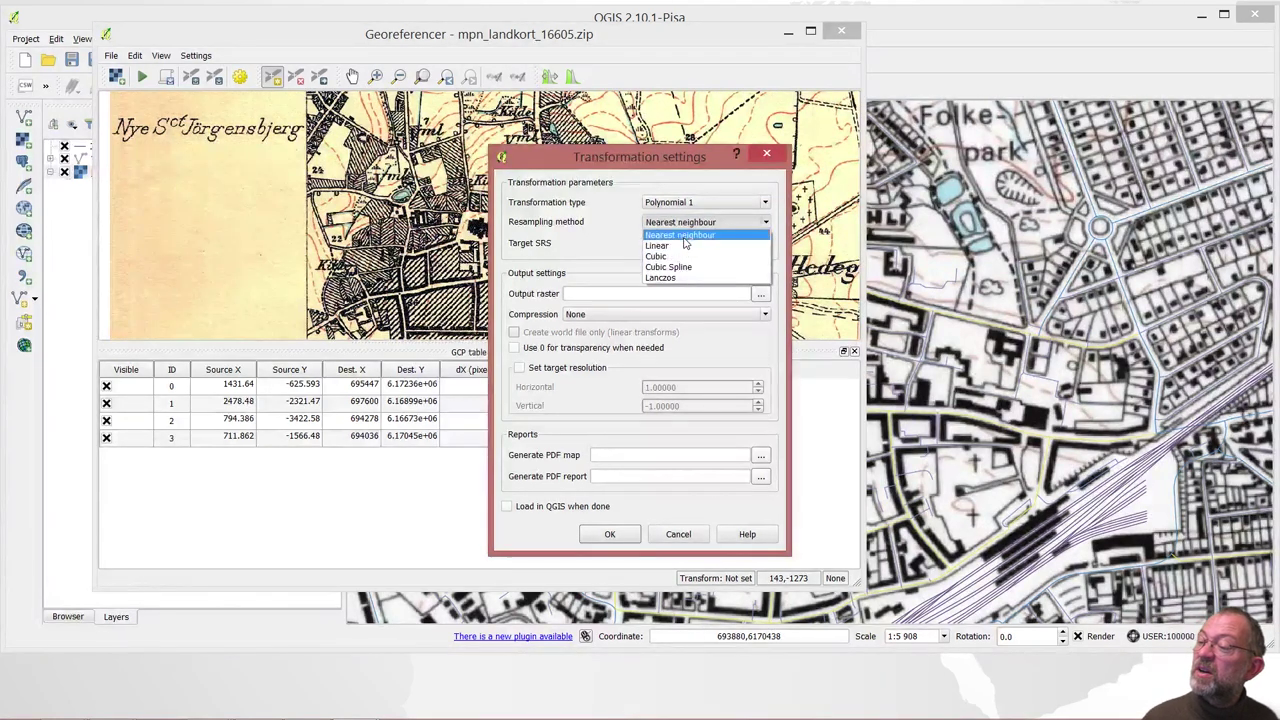
left_click(684, 237)
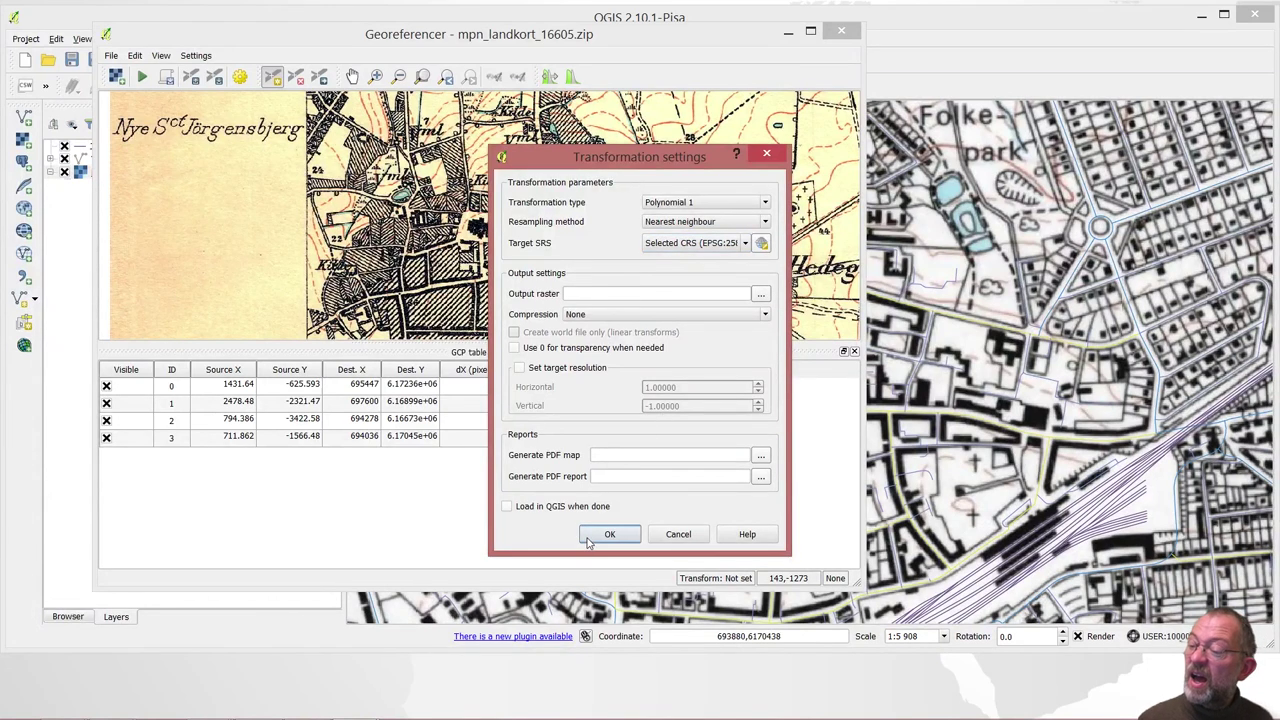
left_click(637, 474)
left_click(760, 480)
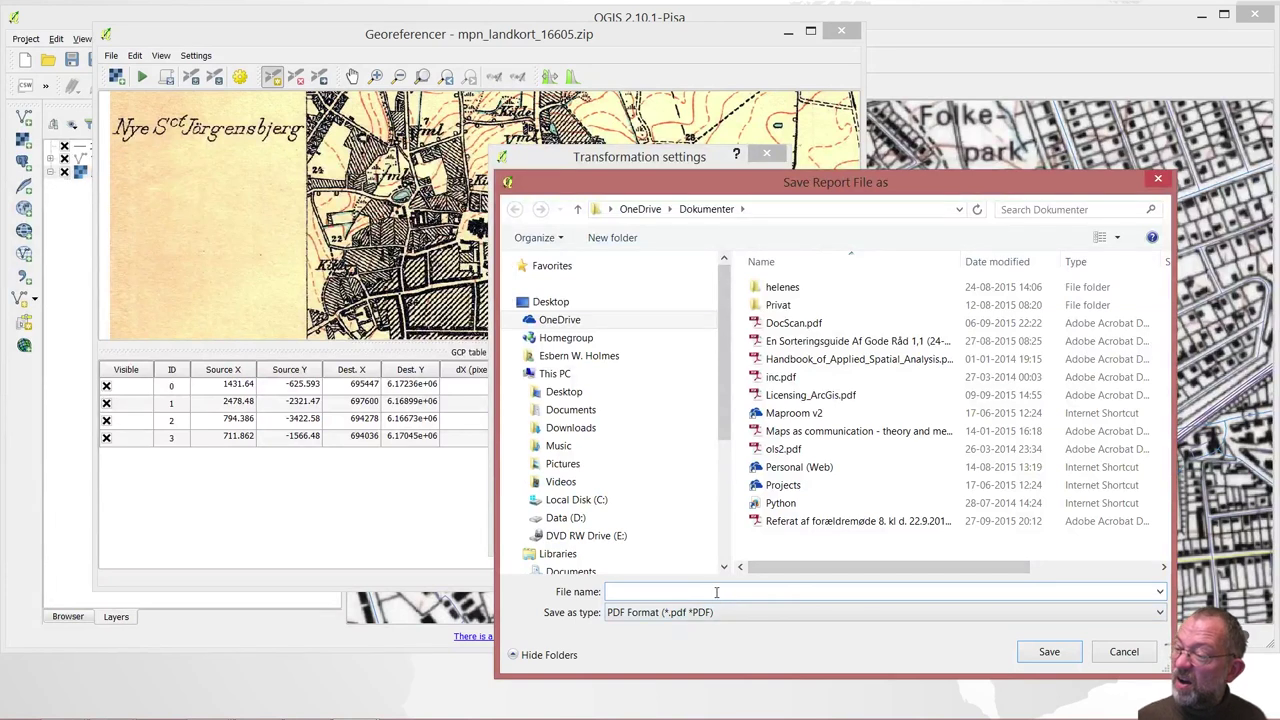
- Save the PDF report as D:/Data/Documents/HIS_MAPrep.pdf
left_click(578, 414)
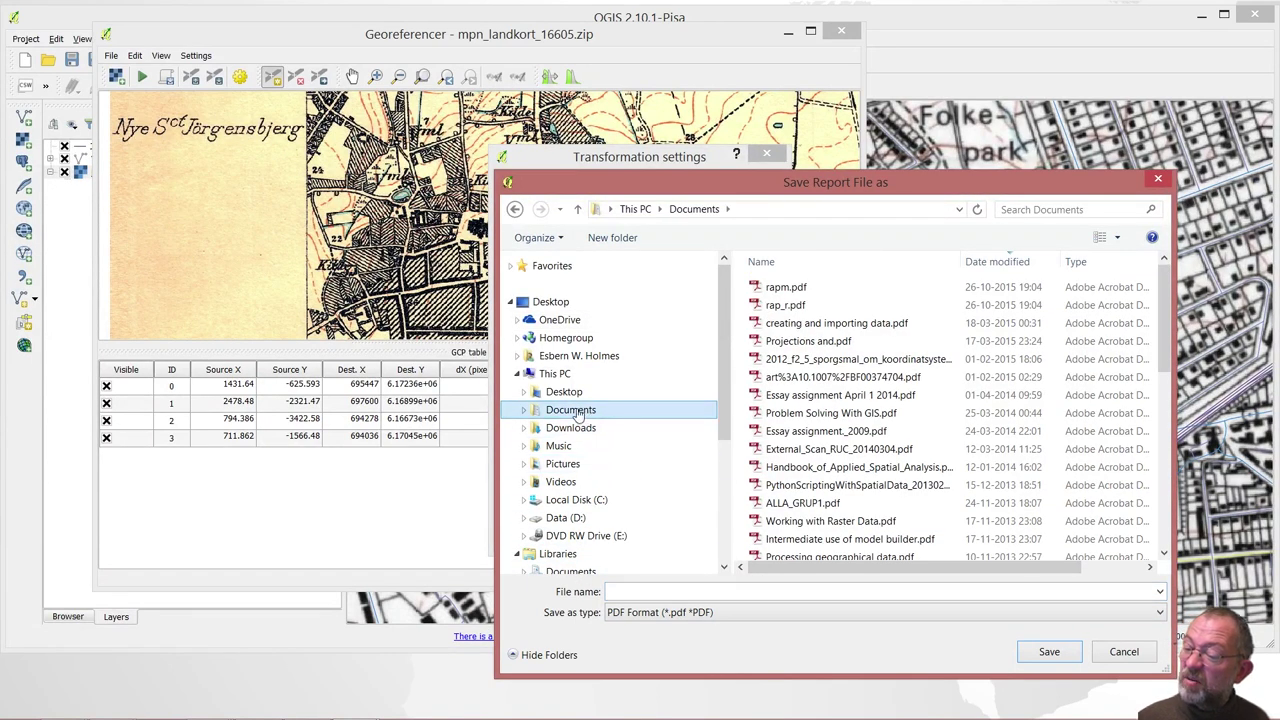
left_click(710, 591)
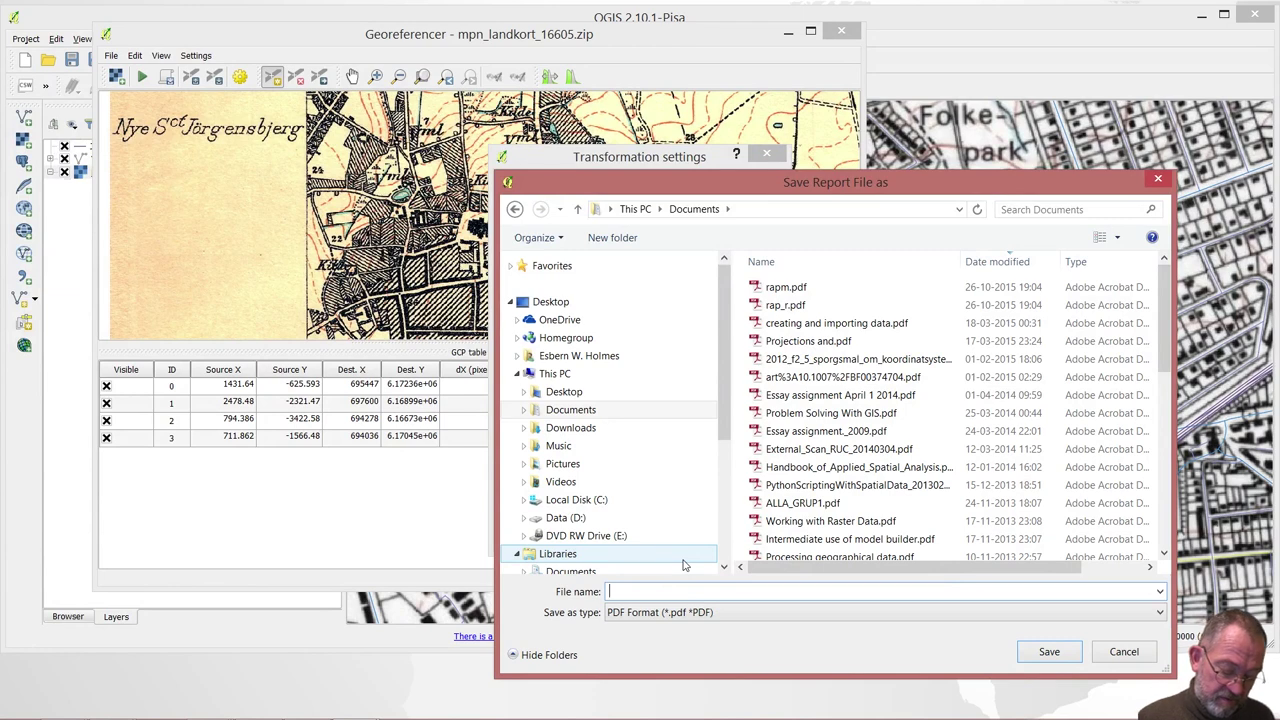
type("HIS_MAPre")
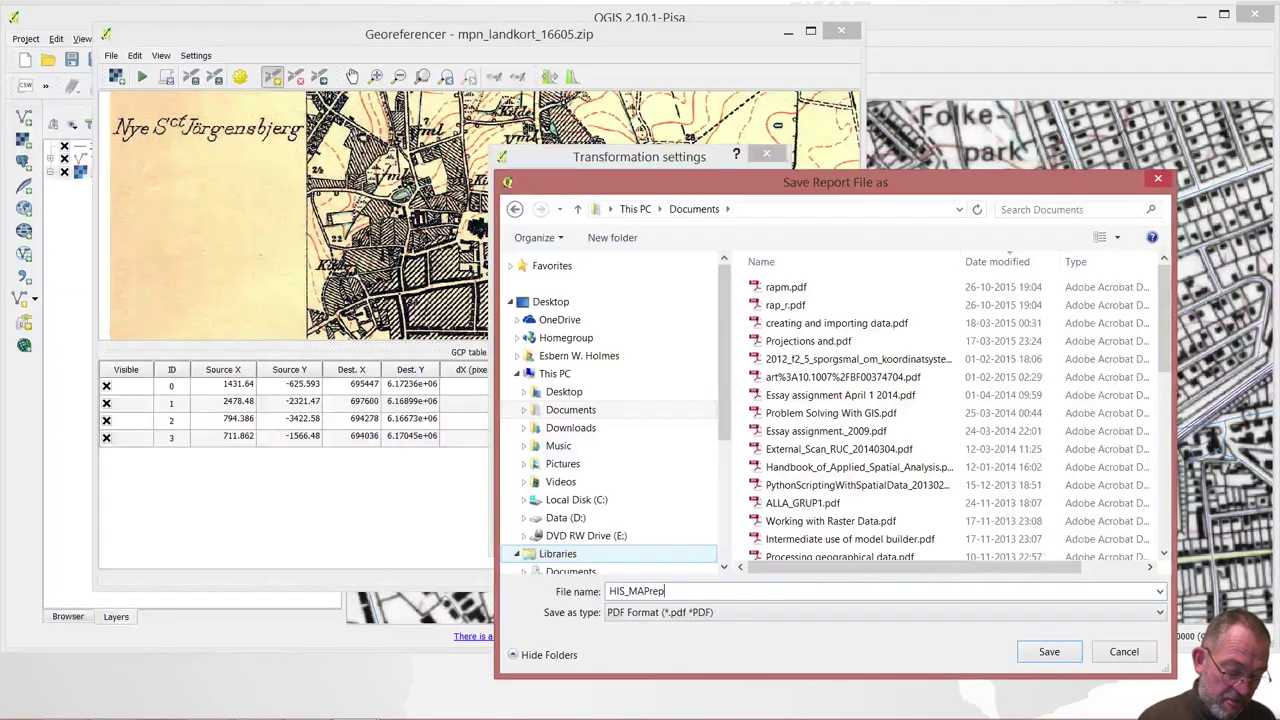
type("p")
key("Return")
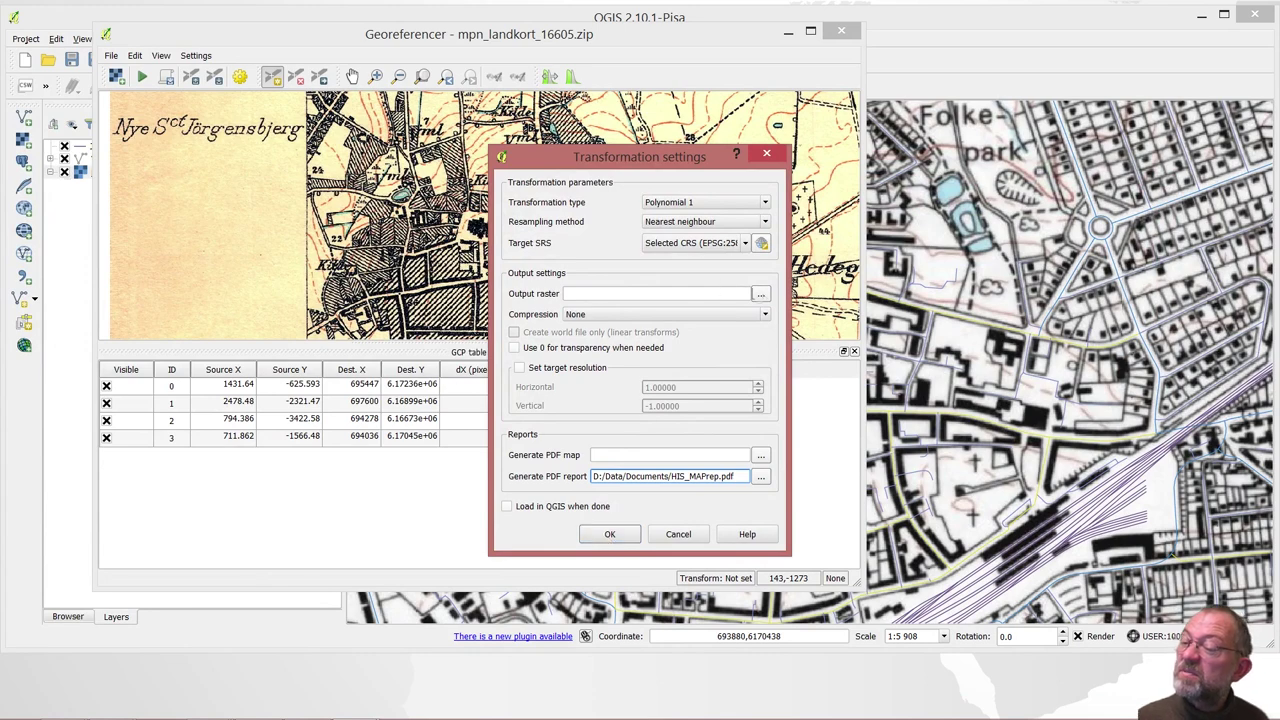
- Keep the default output raster mpn_landkort_16605_modified.tif and apply the settings, giving mean error 6.22135
left_click(760, 295)
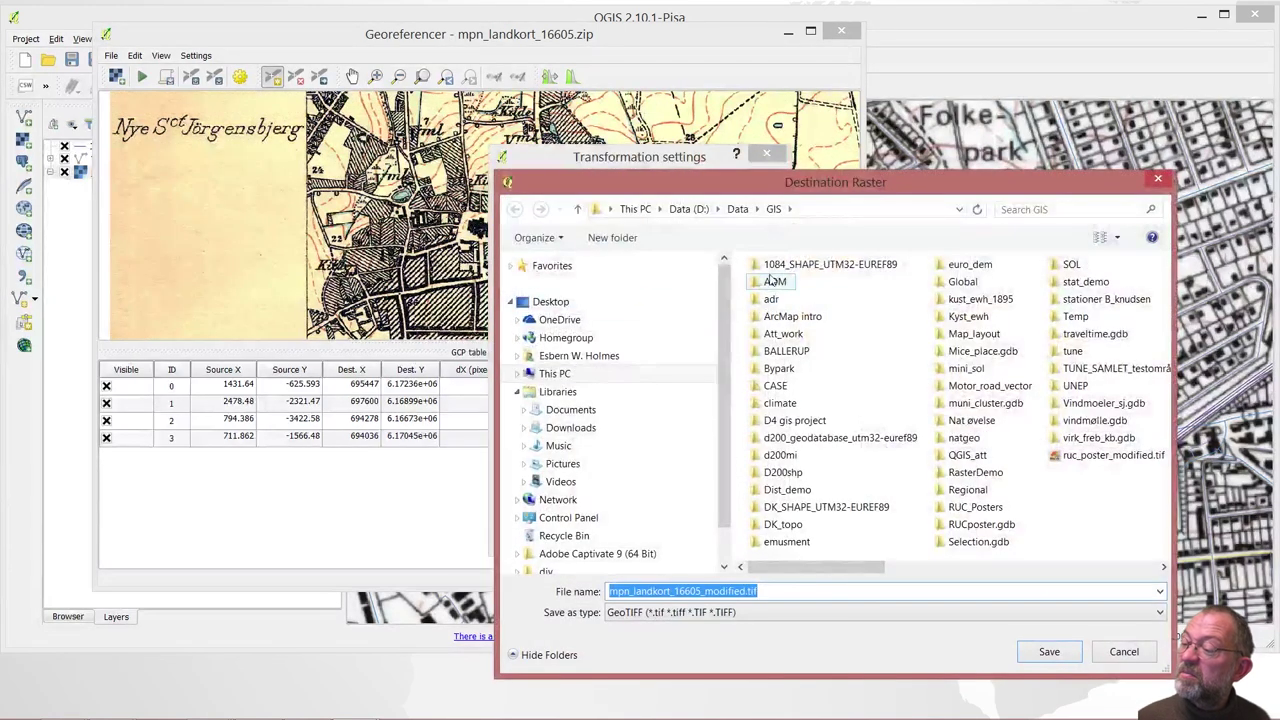
left_click(773, 209)
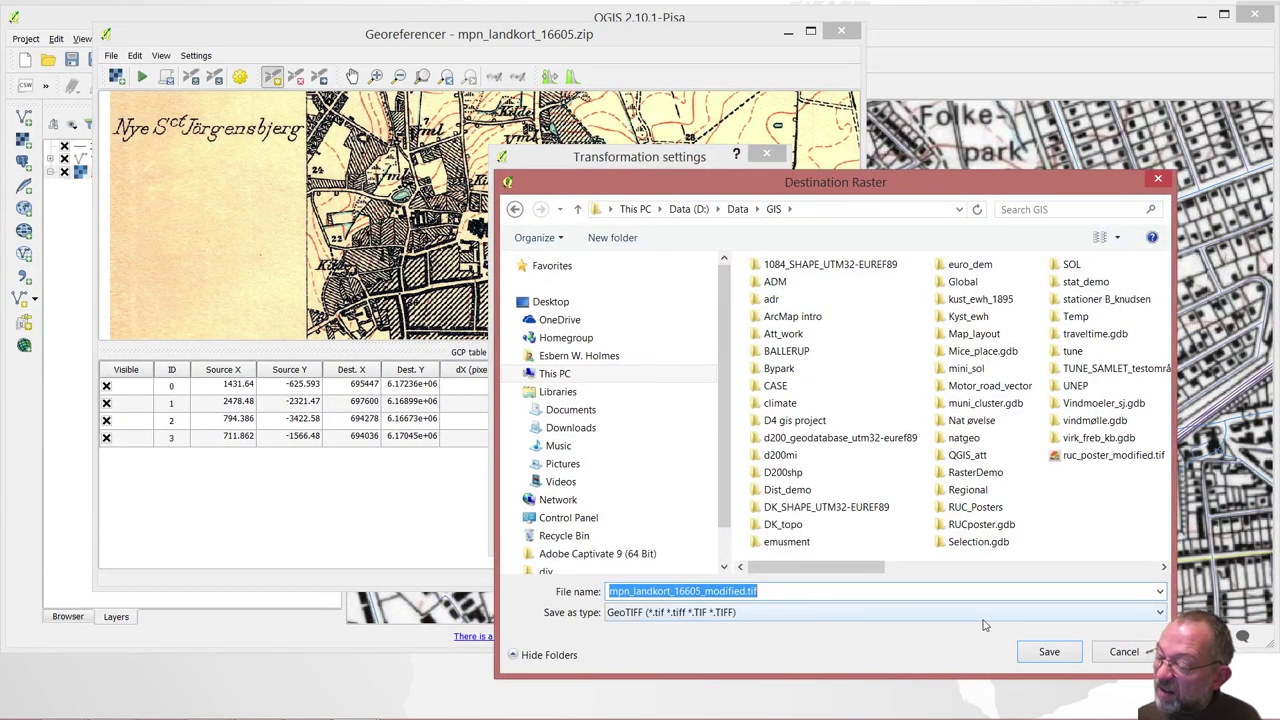
left_click(1049, 651)
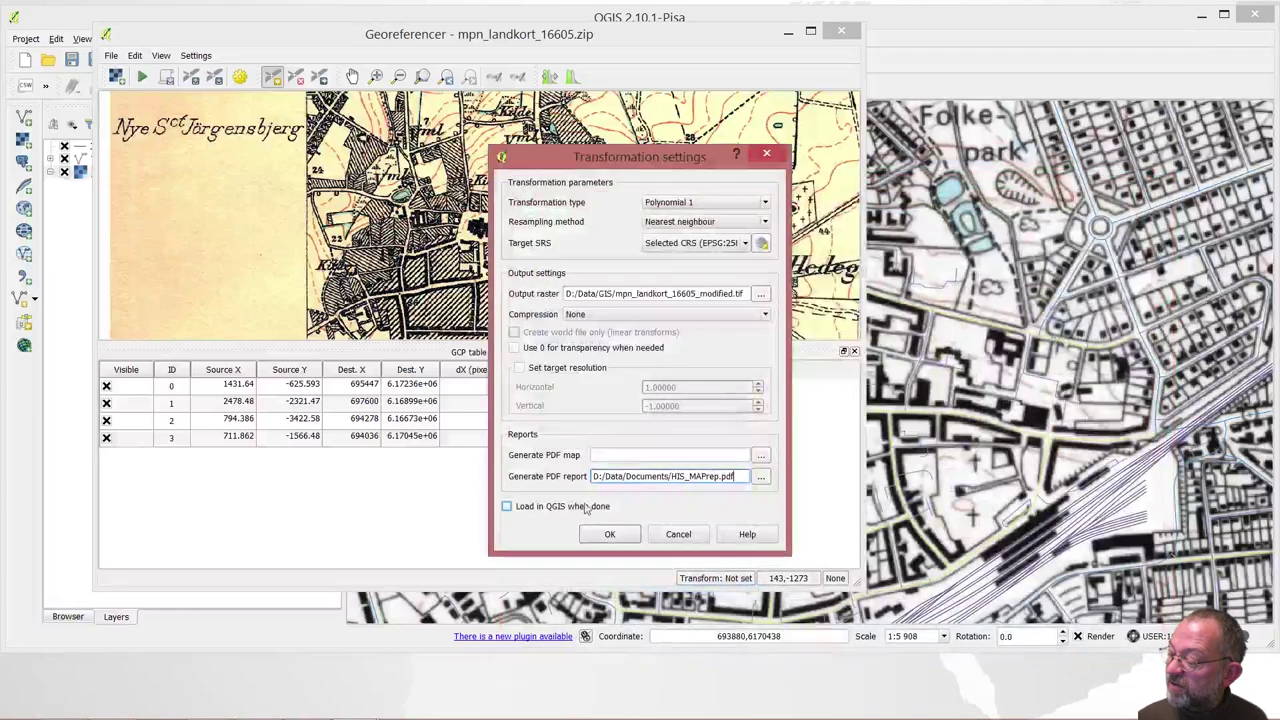
left_click(608, 534)
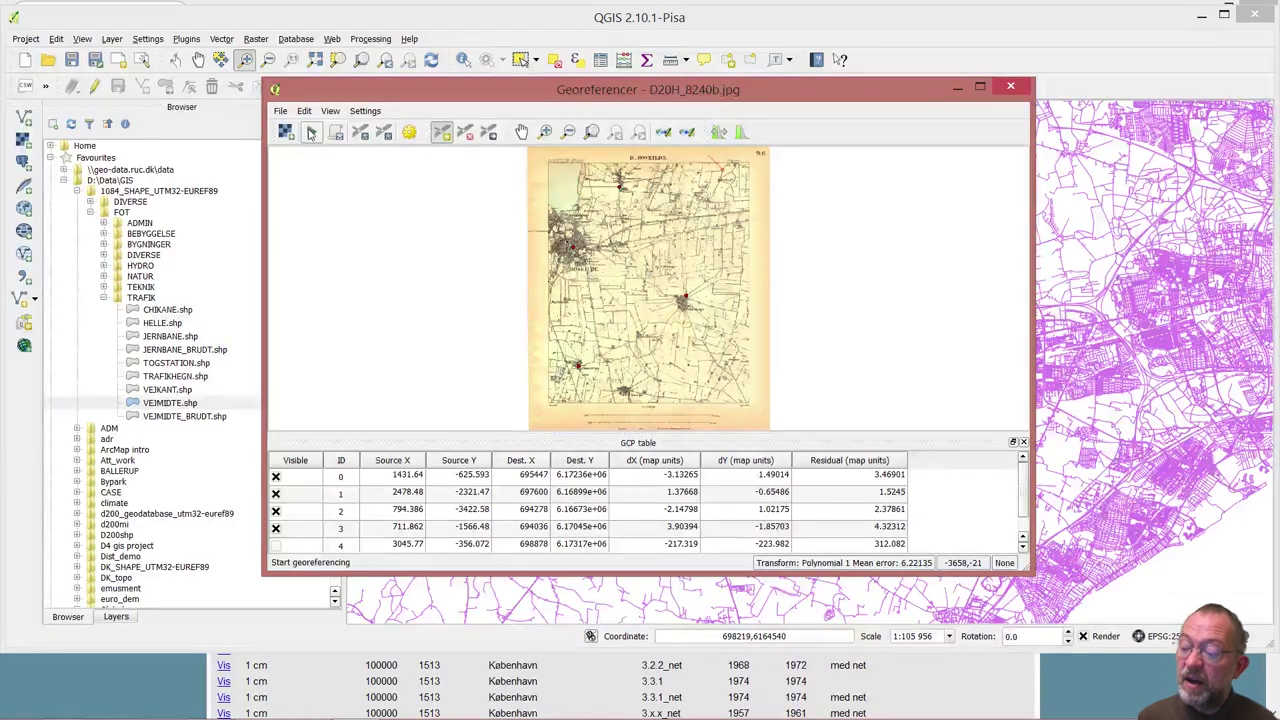
- Run the georeferencing of the scanned sheet using the four control points
left_click(311, 133)
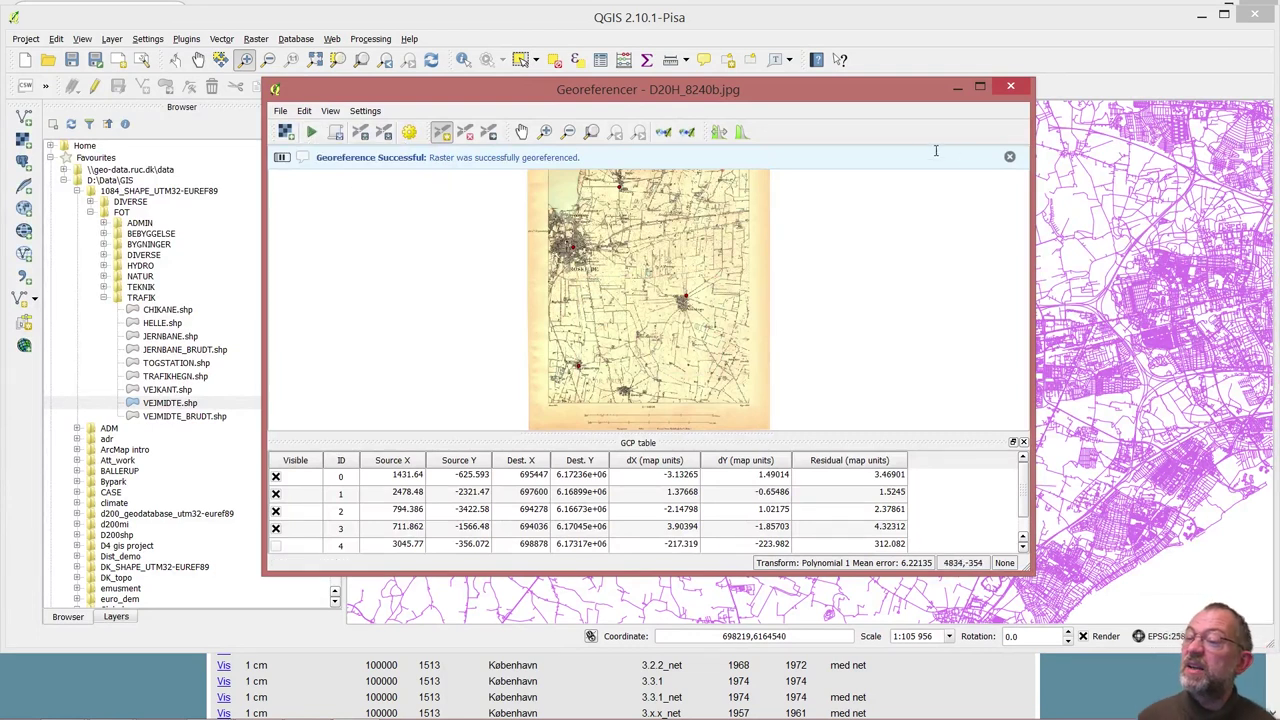
- Close the Georeferencer, add D20H_8240b_modified.tif to the map, and place it below the VEJMIDTE roads
left_click(1010, 86)
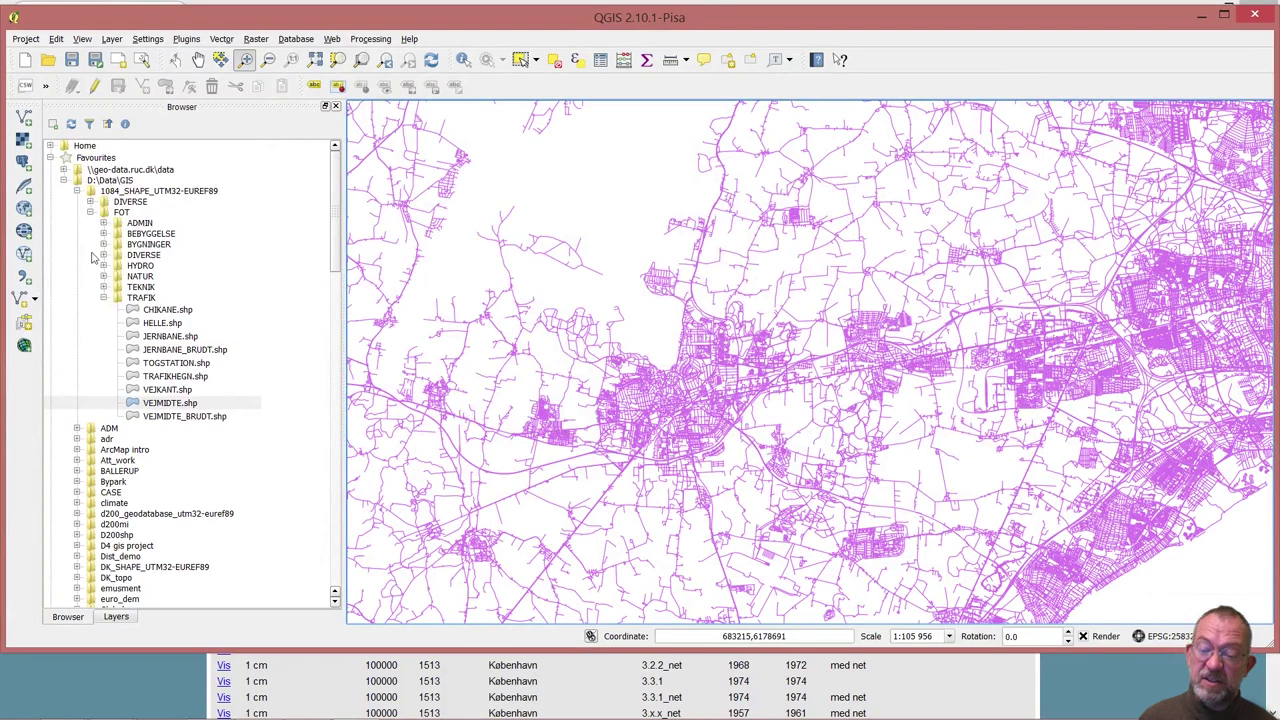
left_click(130, 181)
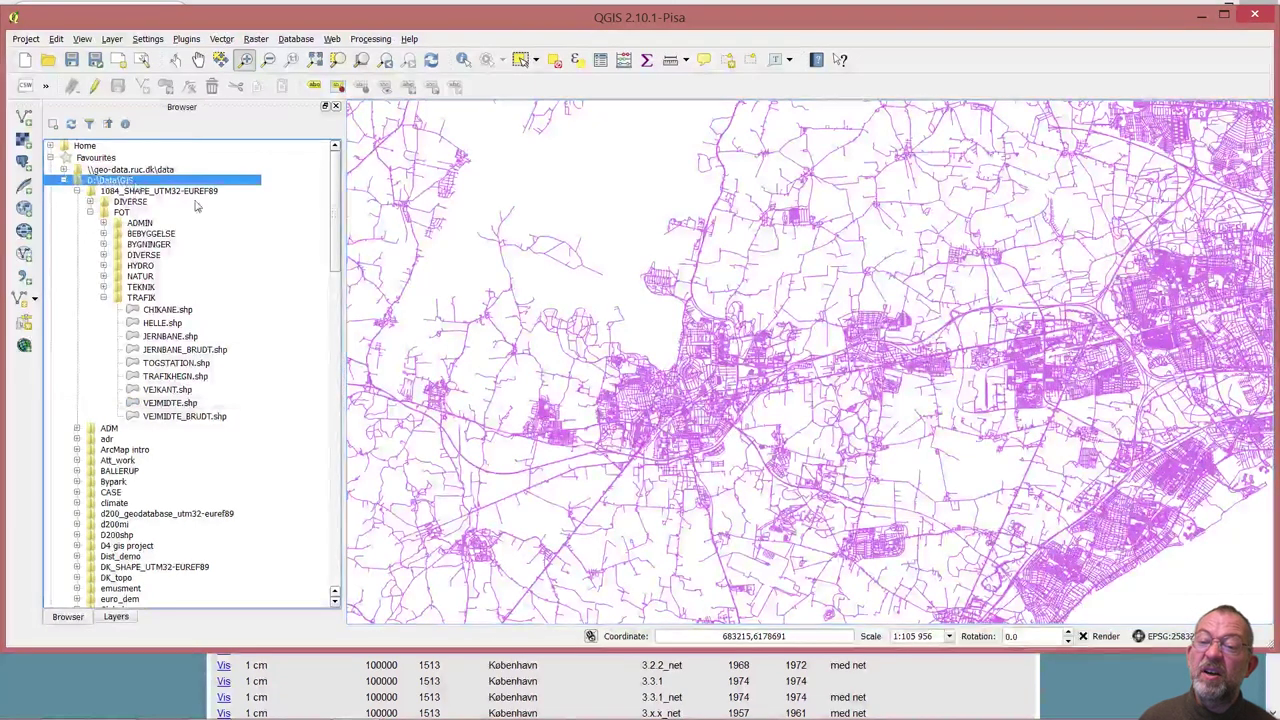
left_click(77, 191)
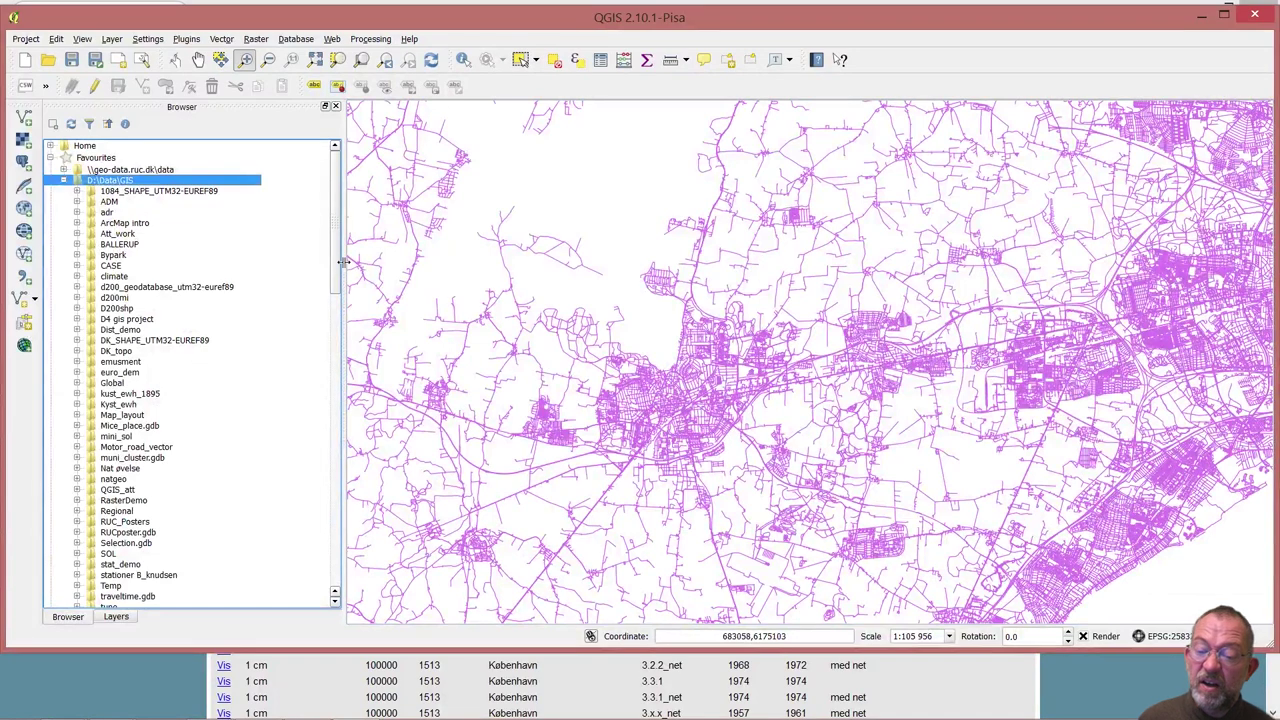
left_click_drag(340, 260, 321, 537)
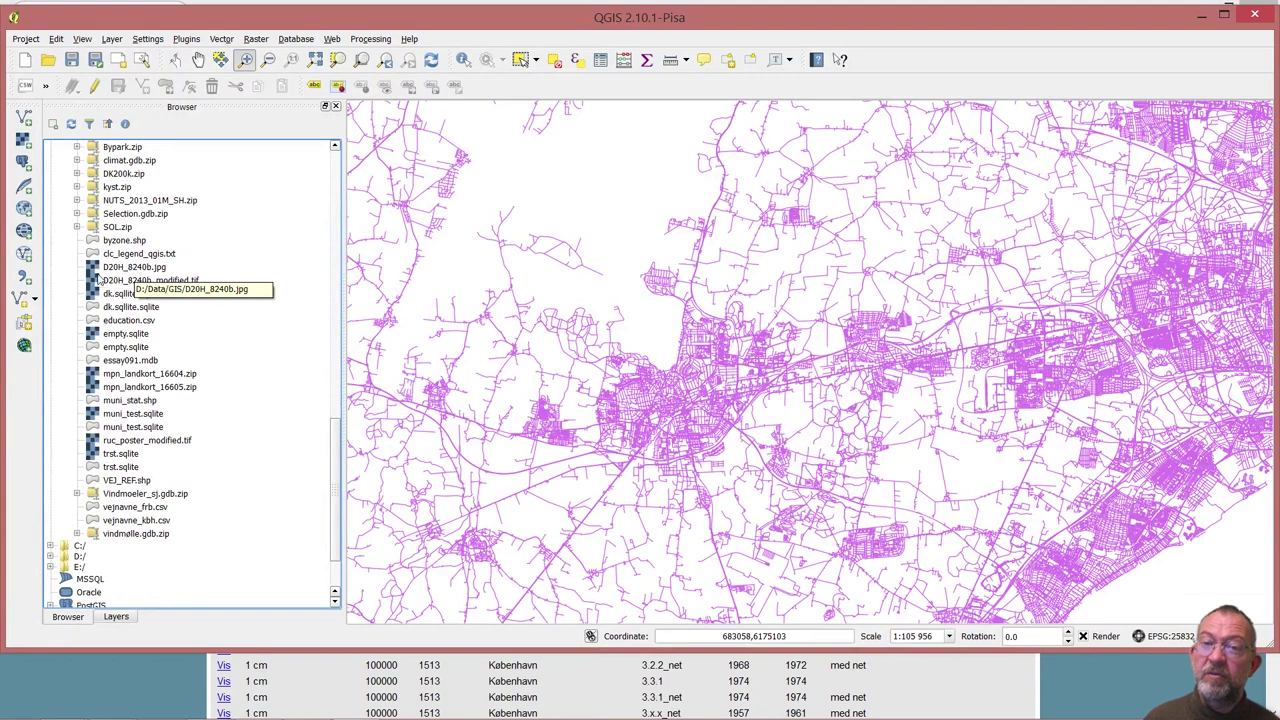
left_click(100, 281)
left_click_drag(100, 282, 676, 326)
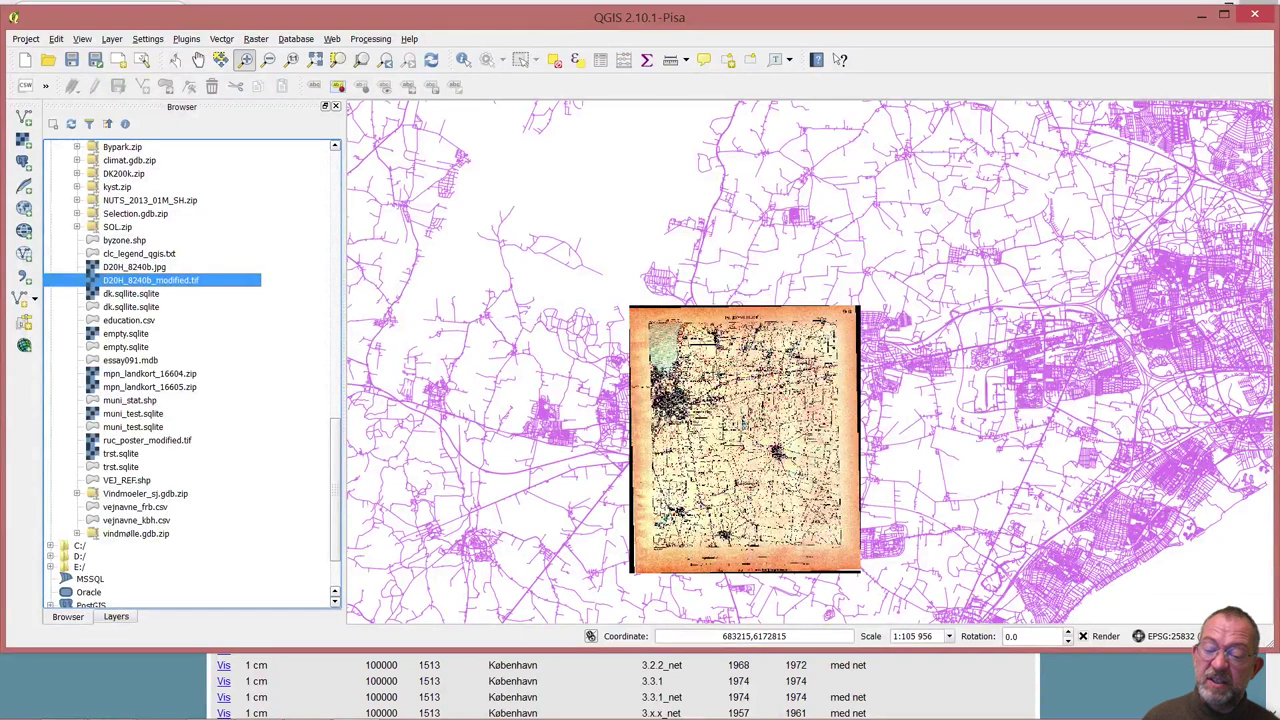
left_click(116, 617)
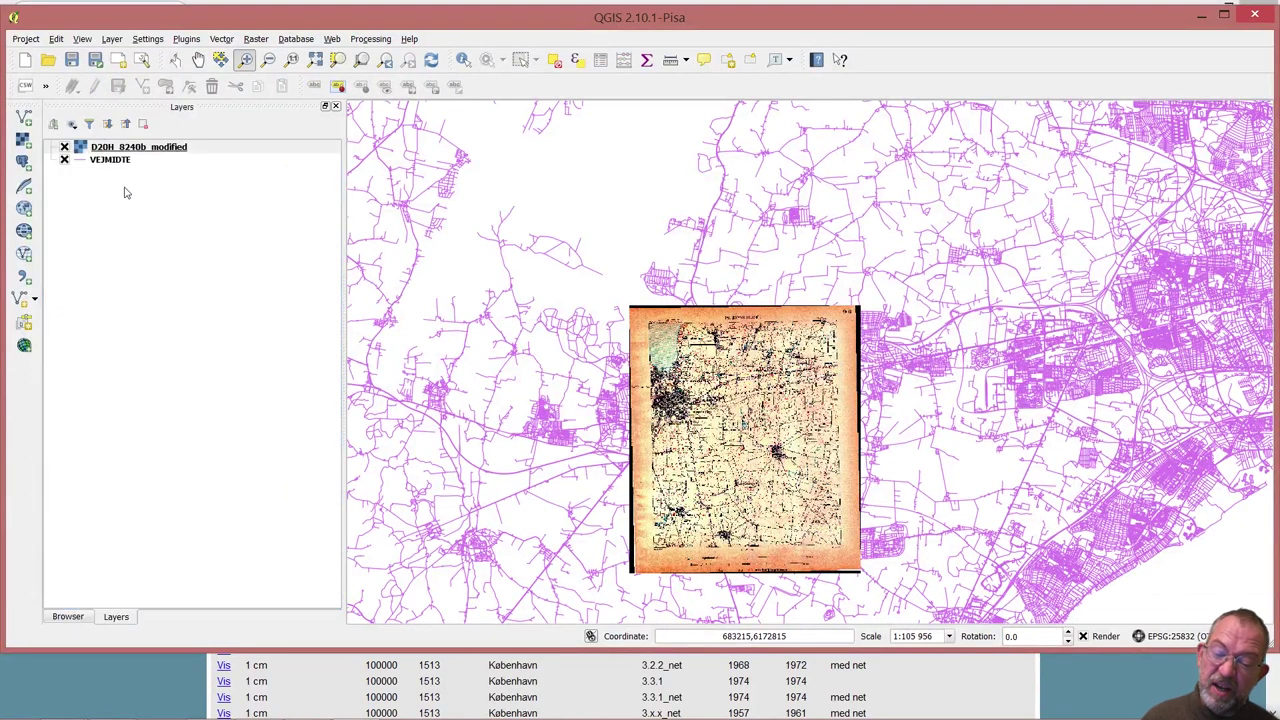
left_click_drag(114, 152, 110, 187)
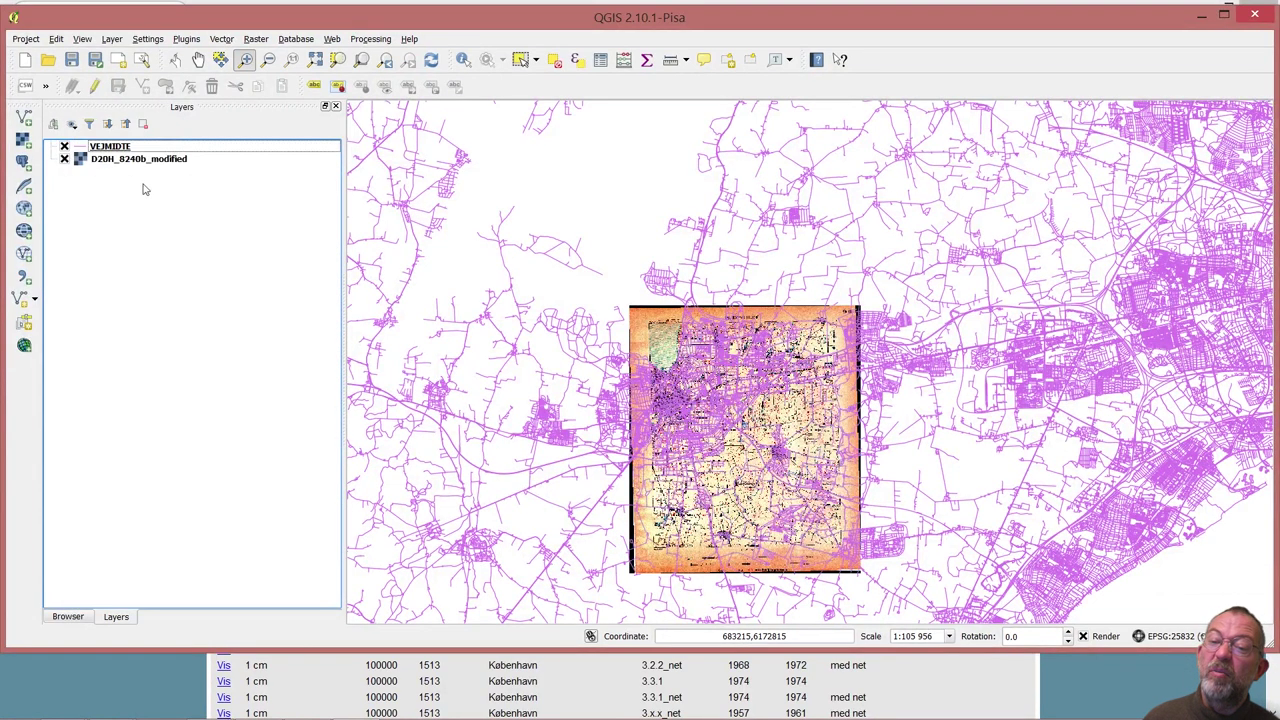